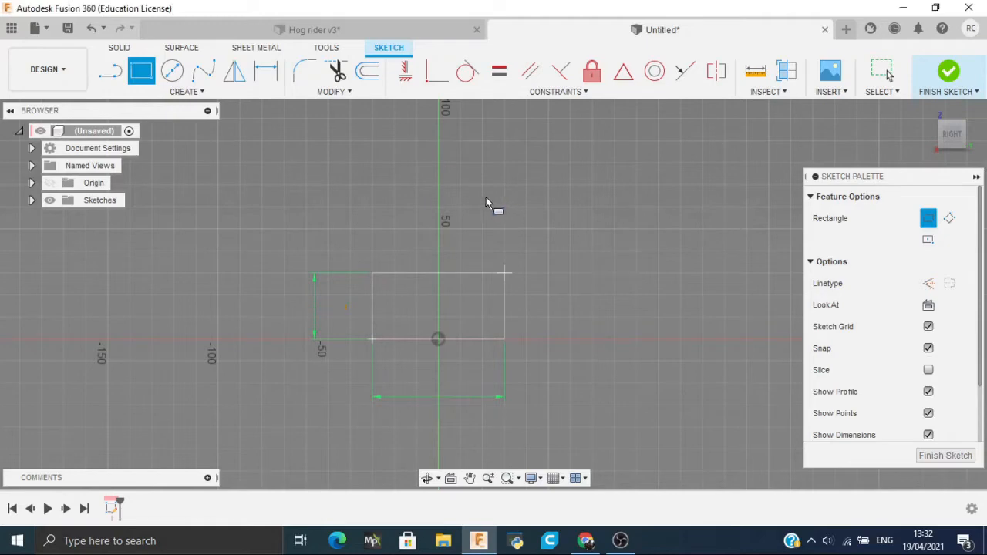
Extrude the 60 by 30 mm rectangle profile 30 mm as a new body
key(Escape)
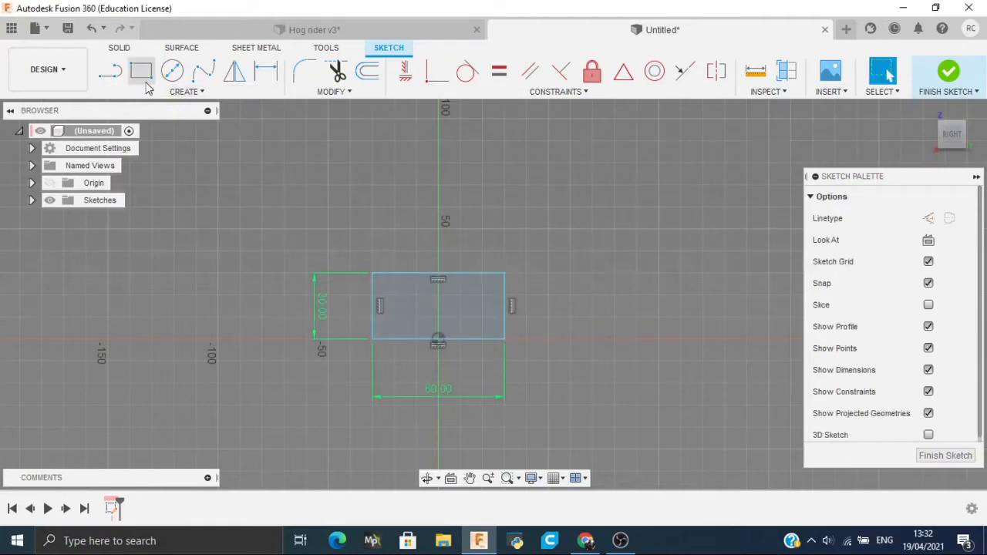
click(120, 49)
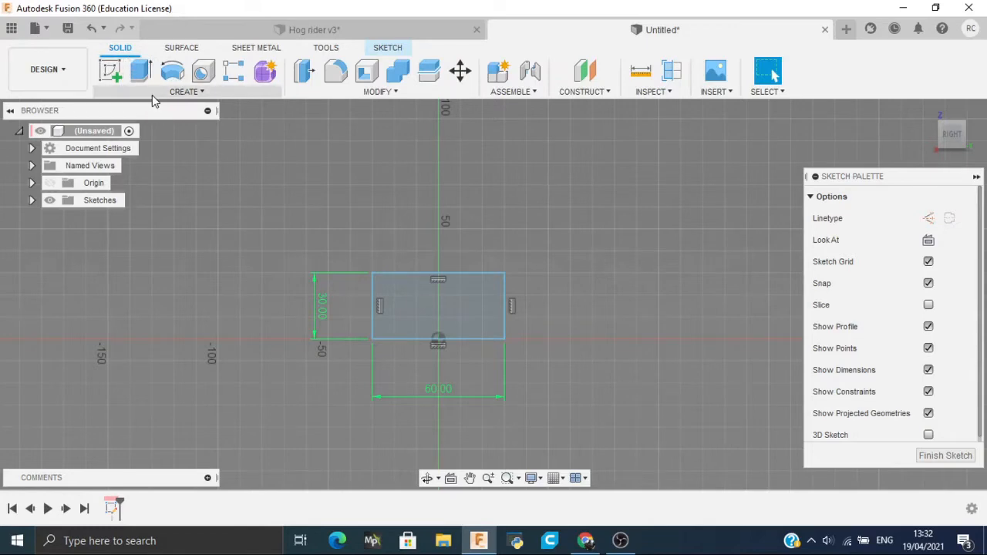
click(152, 94)
click(142, 78)
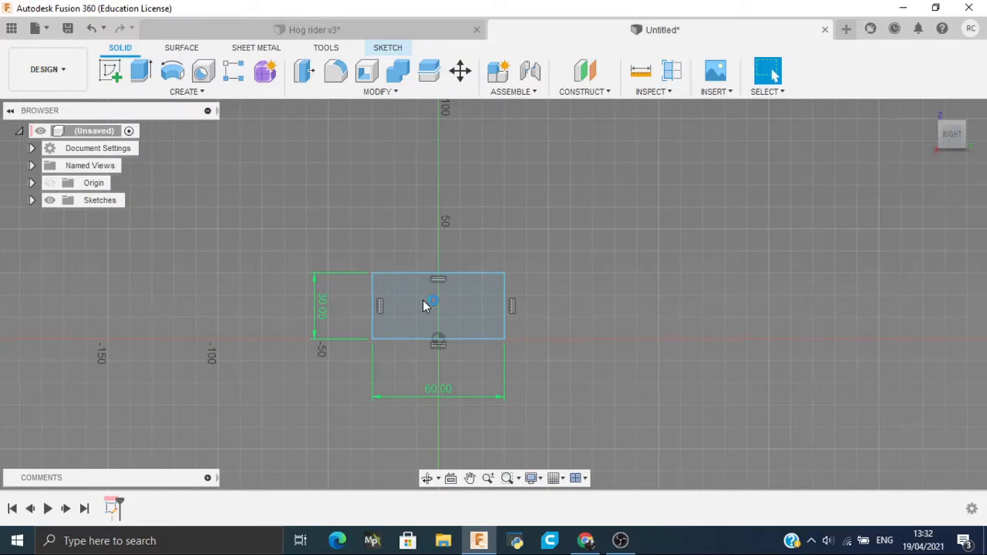
click(422, 306)
text(e)
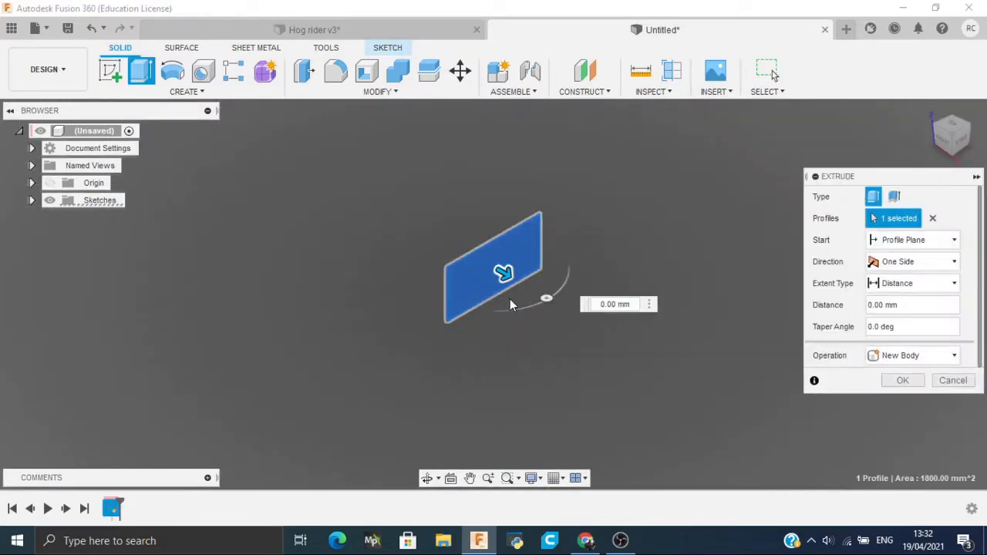
text(30)
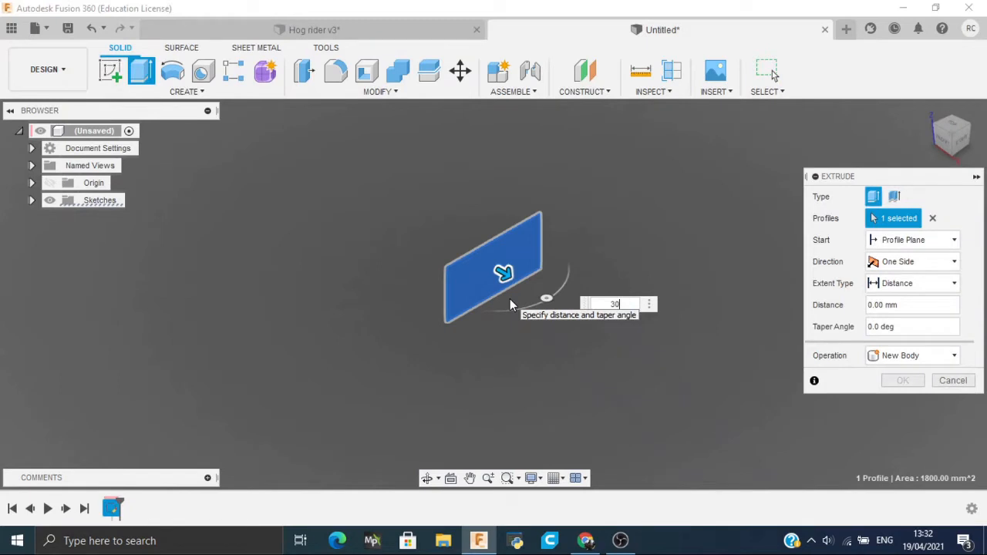
key(Return)
key(Return)
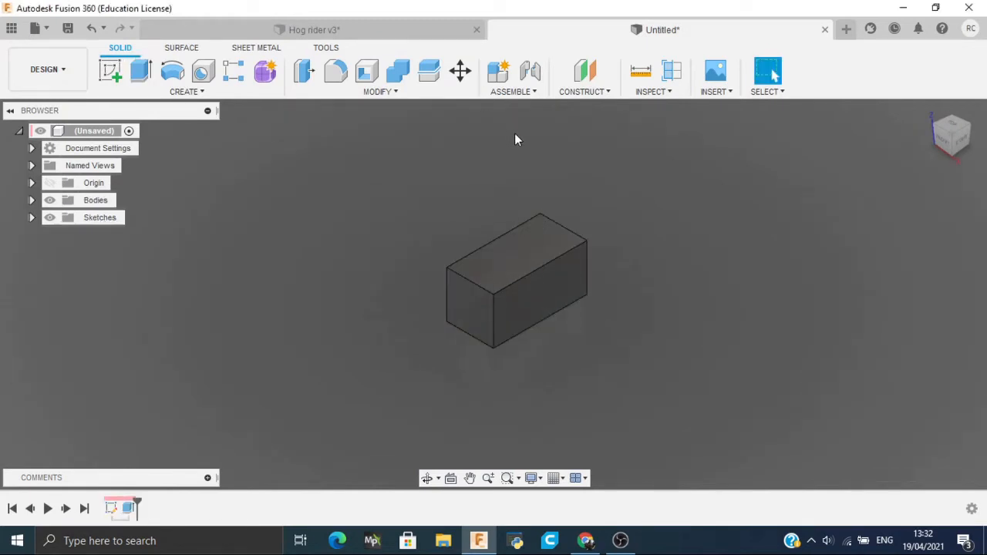
Inspect the hammer head in the Hog rider v3 document and return to the block in the untitled document
click(960, 139)
click(304, 30)
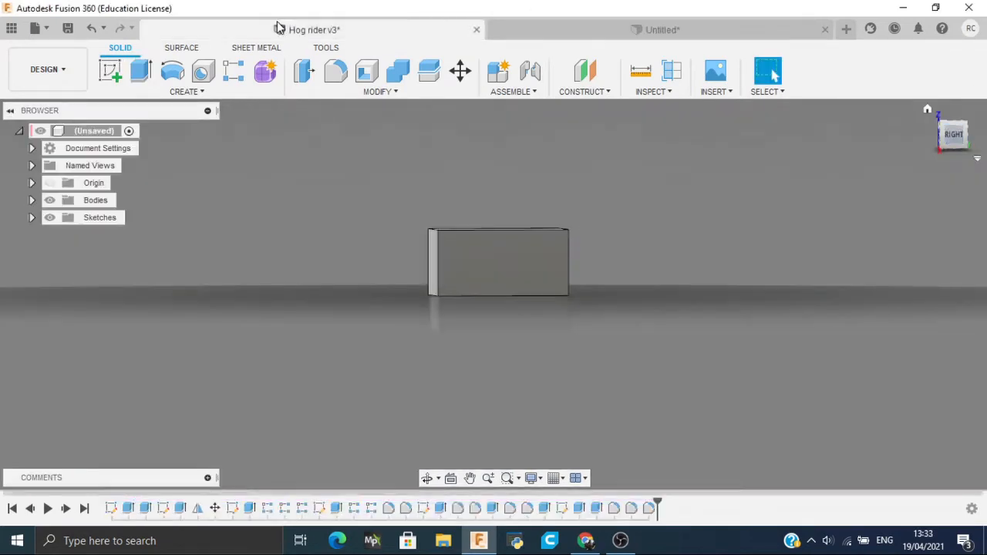
click(955, 133)
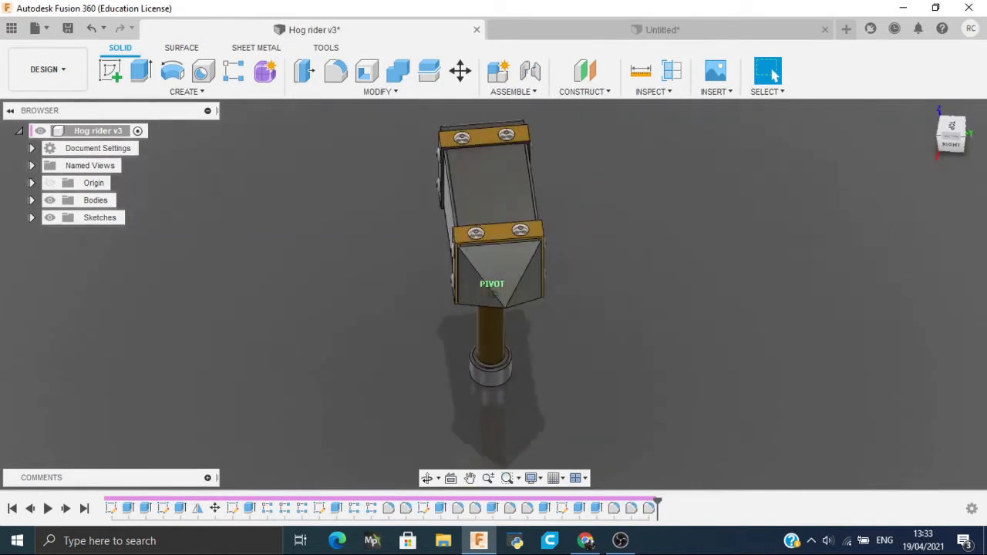
click(611, 32)
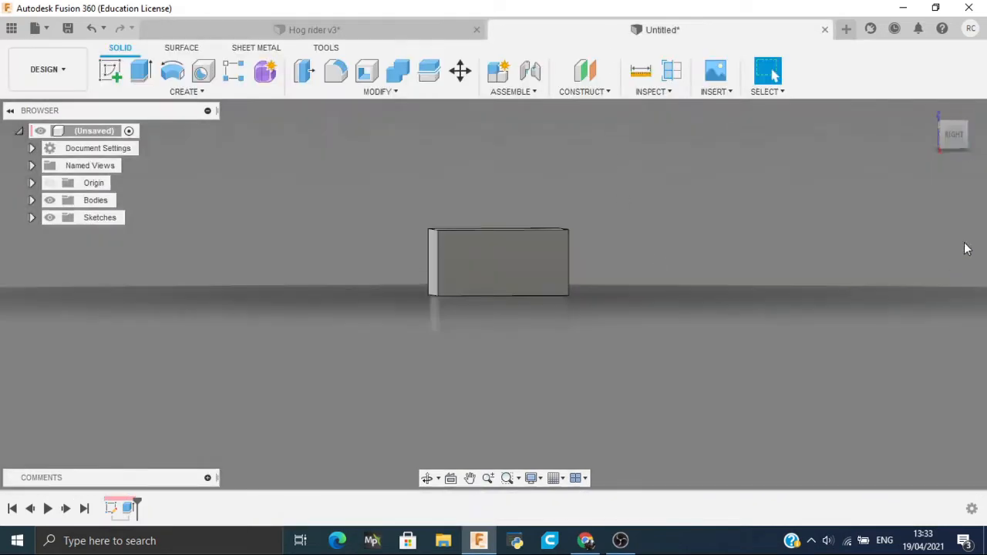
shift+middle_drag(492, 293, 359, 325)
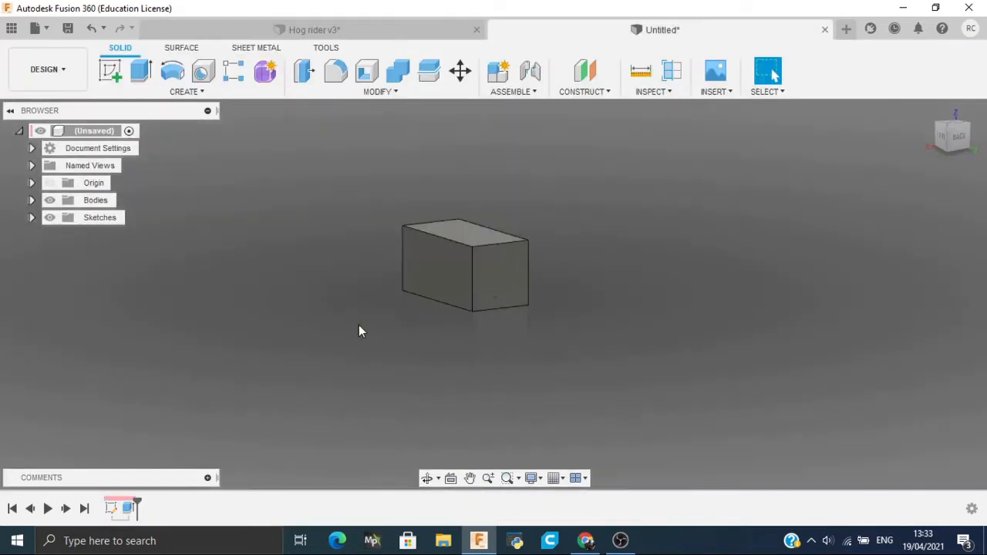
click(506, 276)
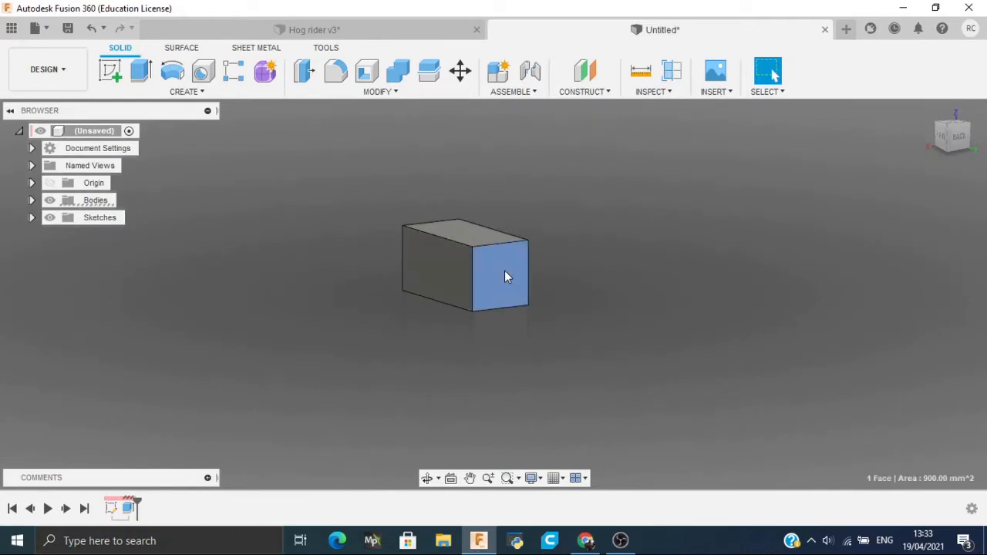
key(q)
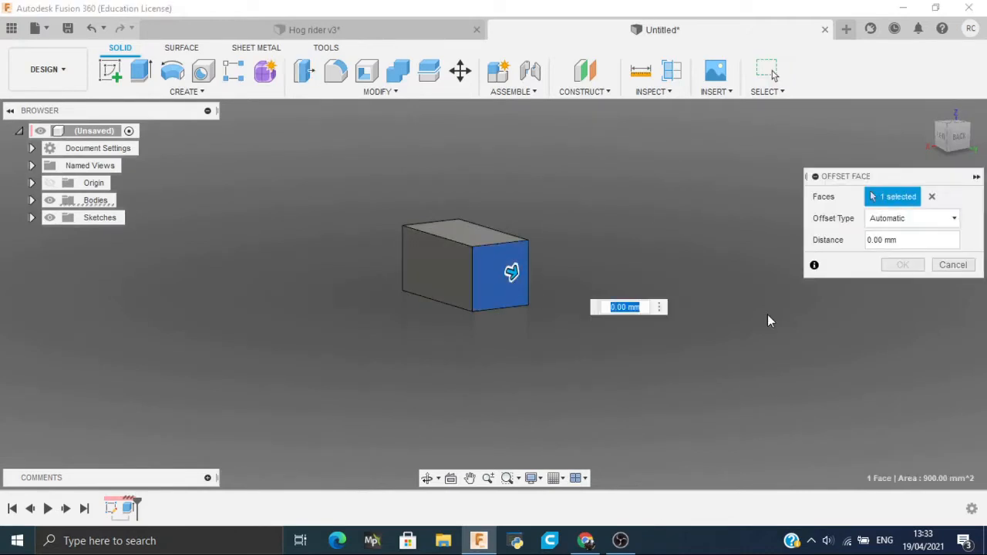
click(947, 265)
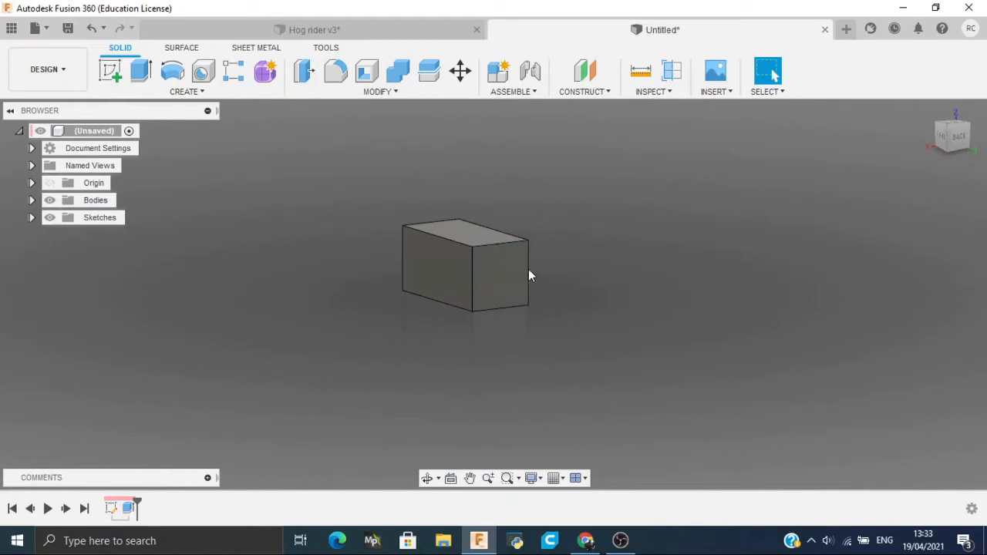
Extrude the block's square back end face 20 mm with a -40 degree taper angle, joined to the body
click(517, 270)
key(e)
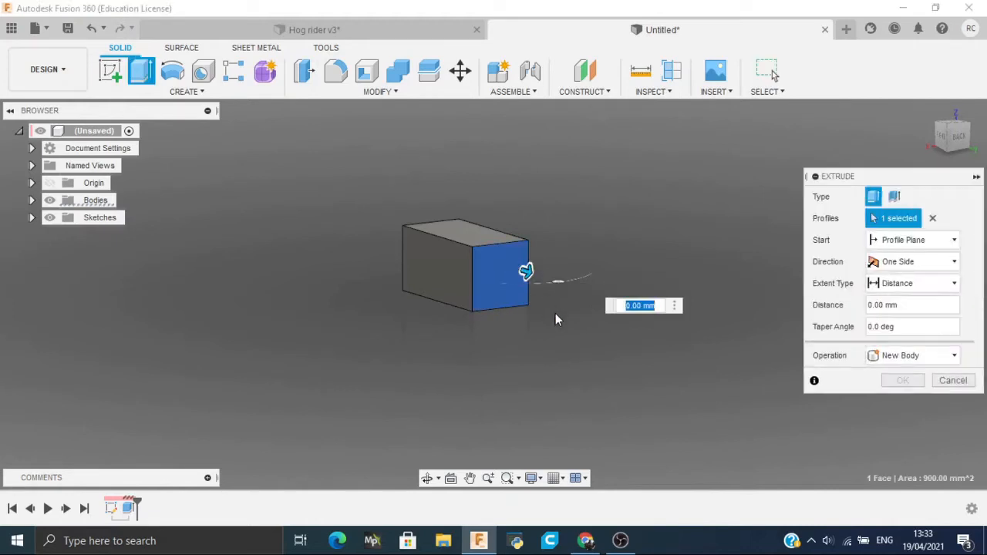
text(20)
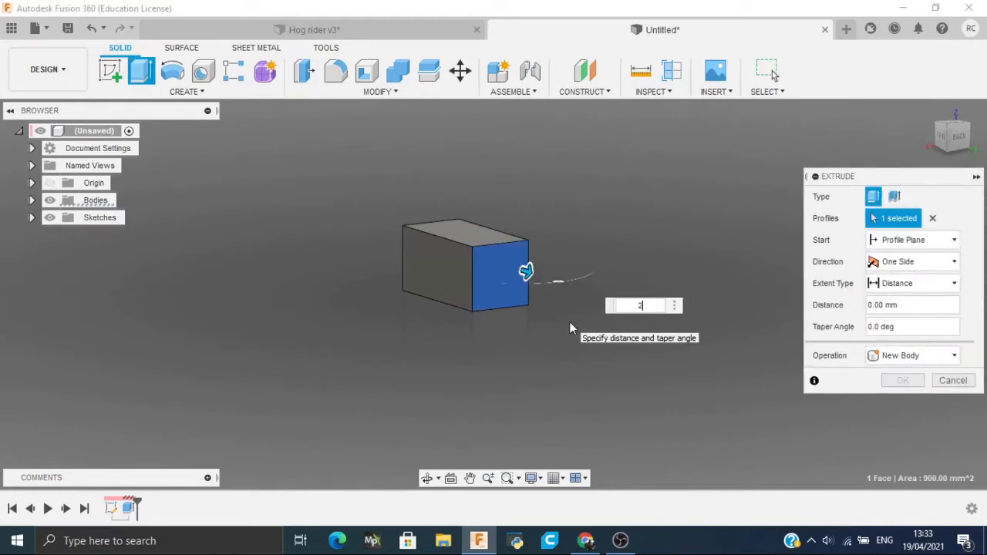
click(922, 324)
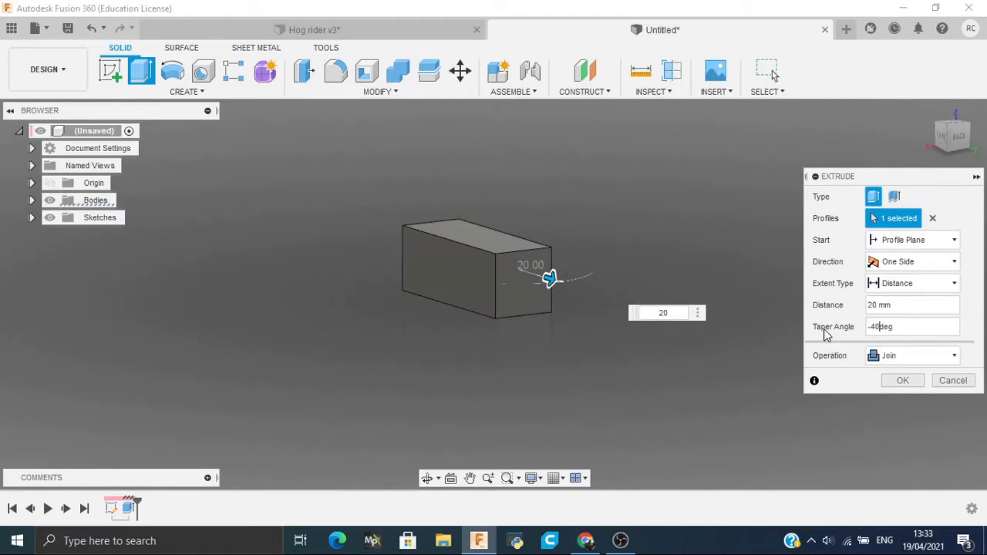
key(Return)
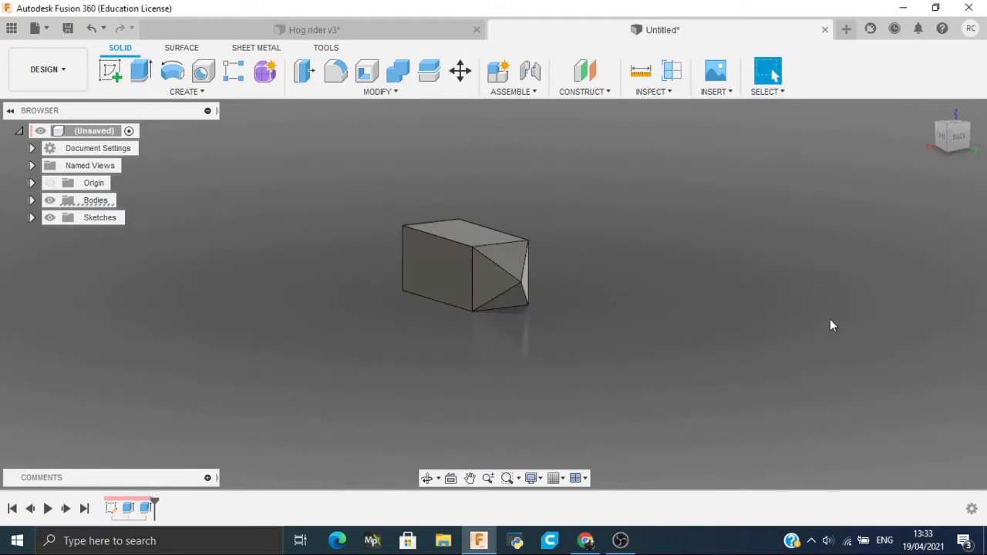
Examine the bands around the hammer head in the Hog rider v3 document and return to the untitled model in front view
mouse_move(940, 151)
mouse_down()
mouse_move(957, 141)
mouse_move(943, 144)
mouse_up()
click(945, 133)
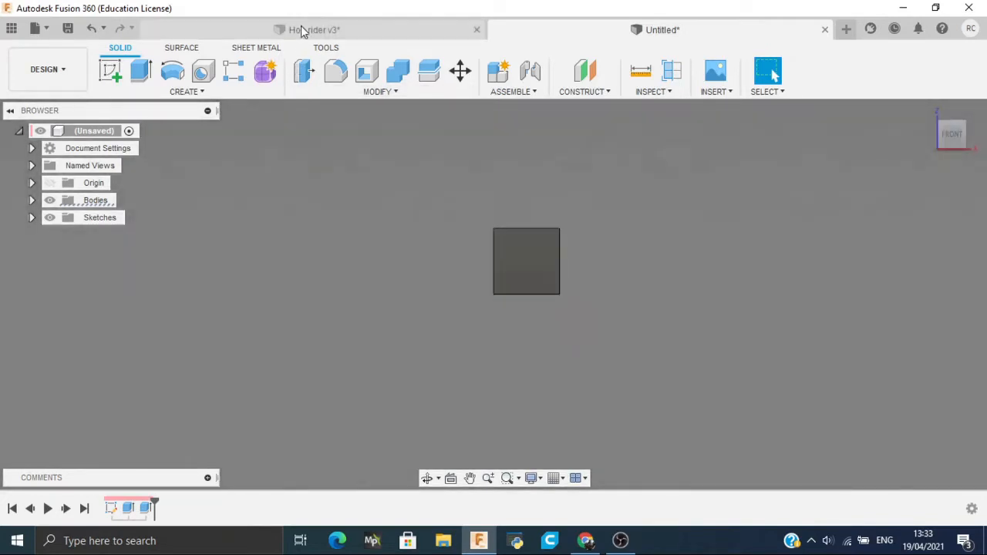
click(302, 31)
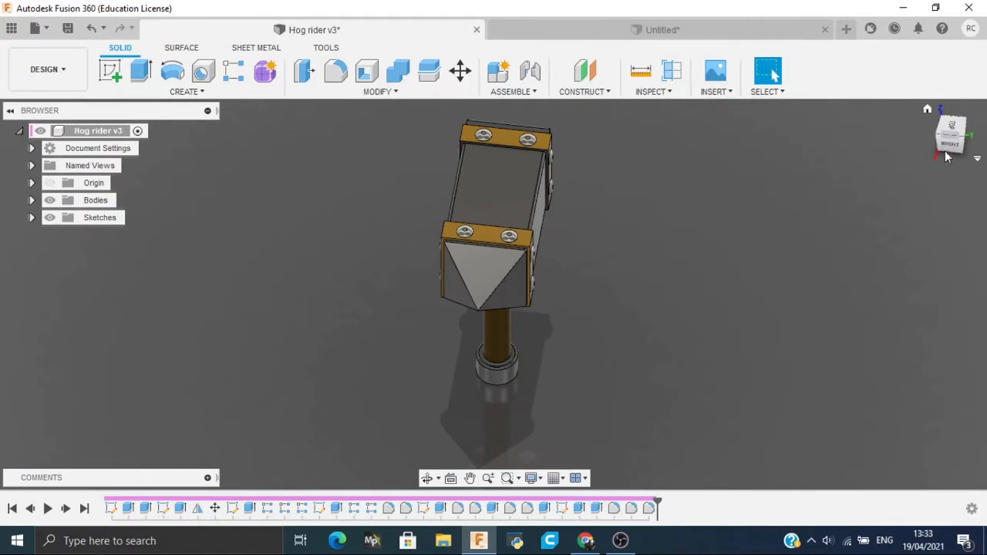
drag(951, 137, 947, 133)
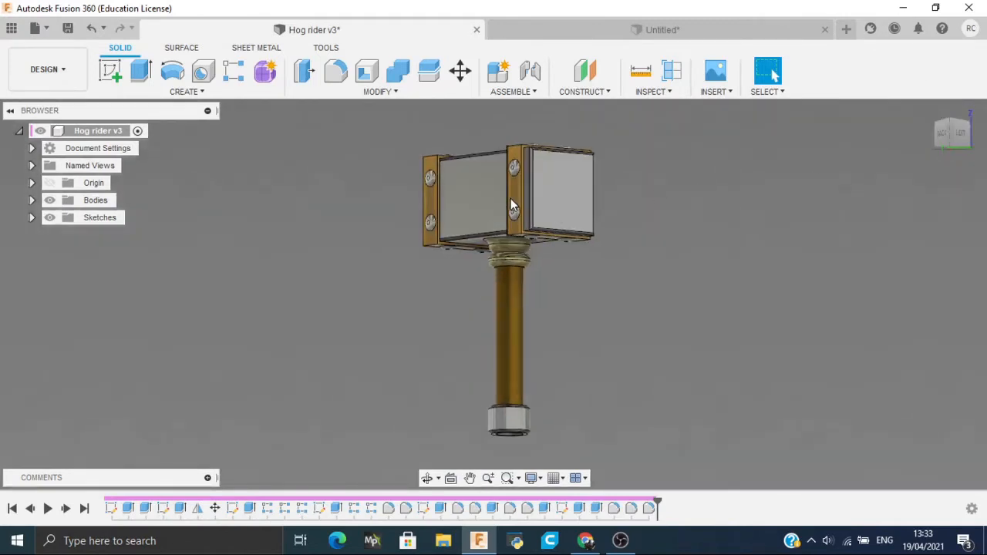
scroll(511, 198, up, 5)
click(637, 30)
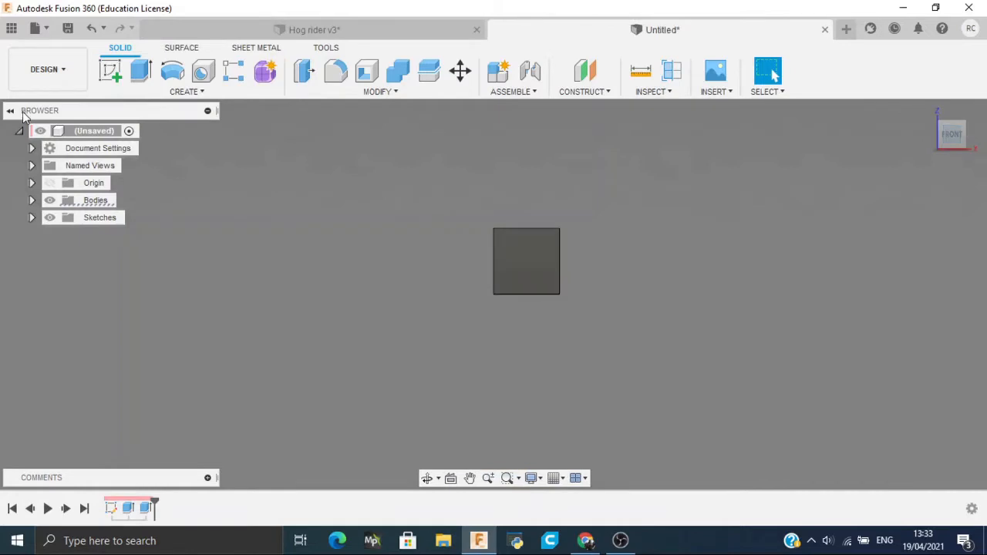
Start a sketch on the block's square front face and draw a horizontal 32 mm line below its bottom edge
click(116, 77)
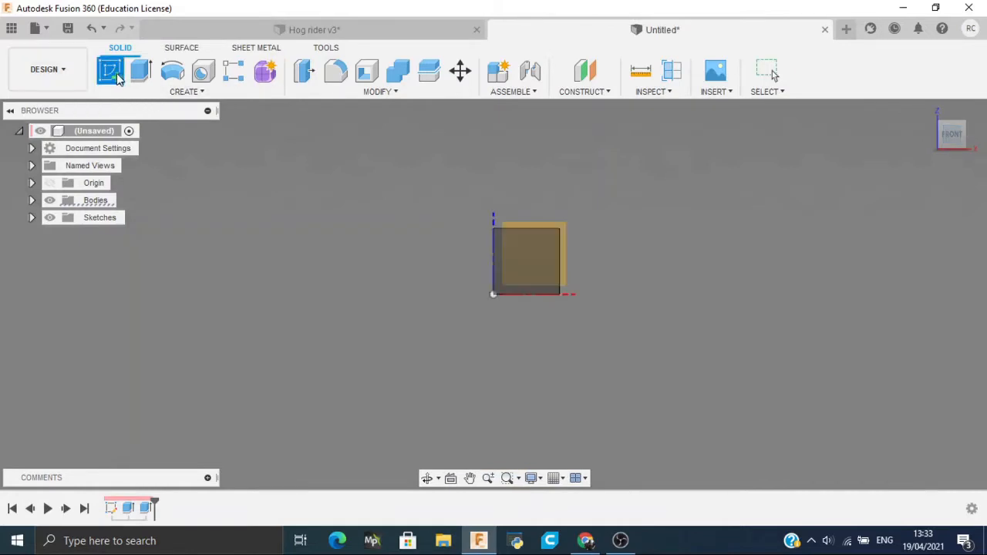
click(520, 274)
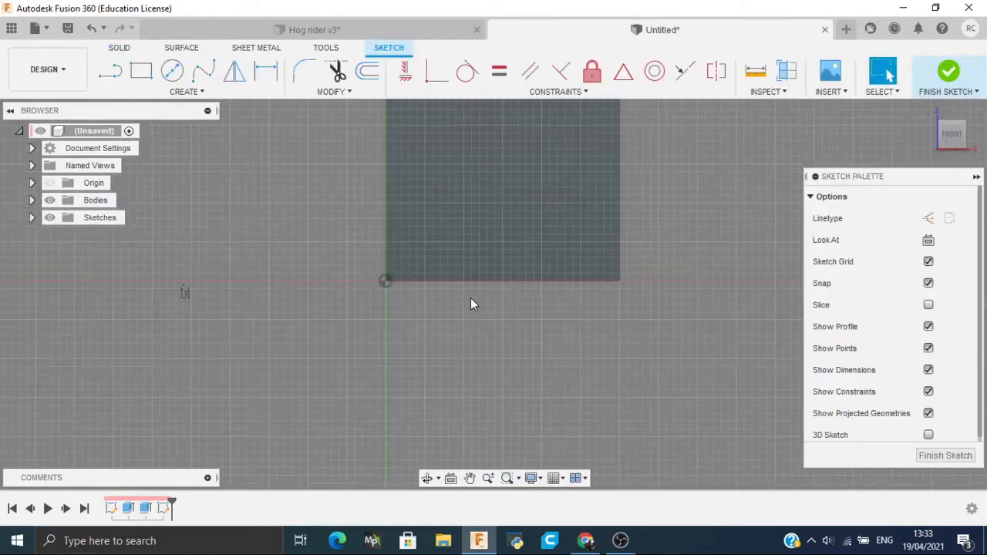
key(l)
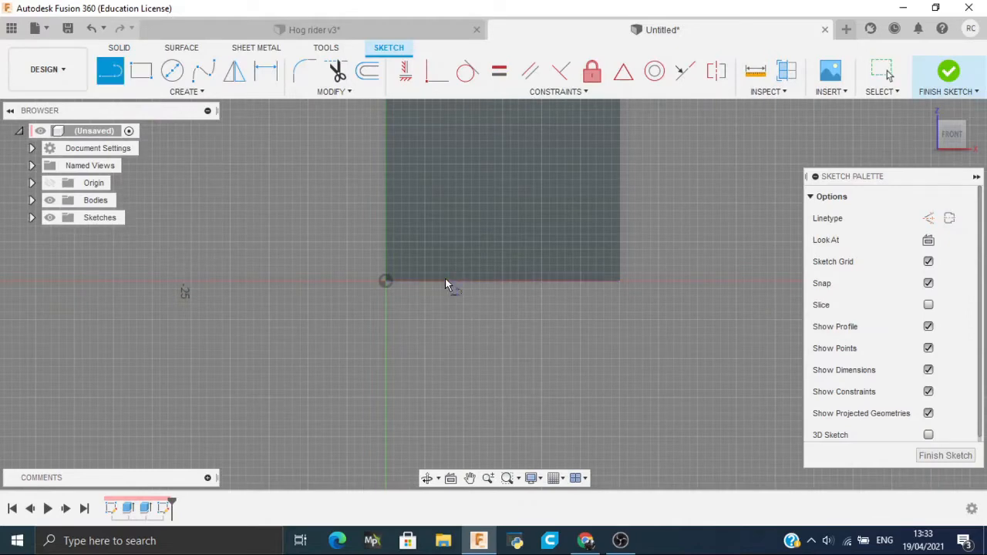
click(387, 321)
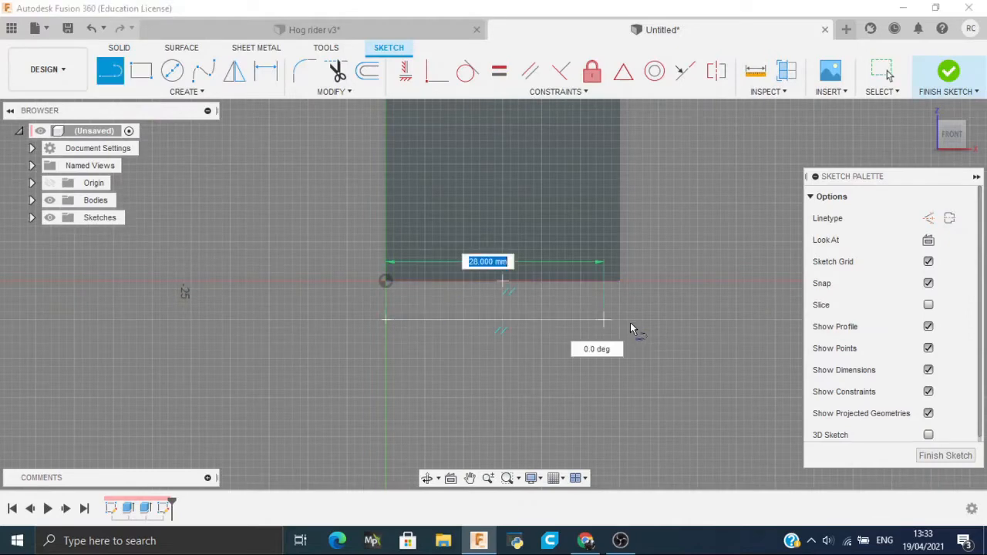
text(32)
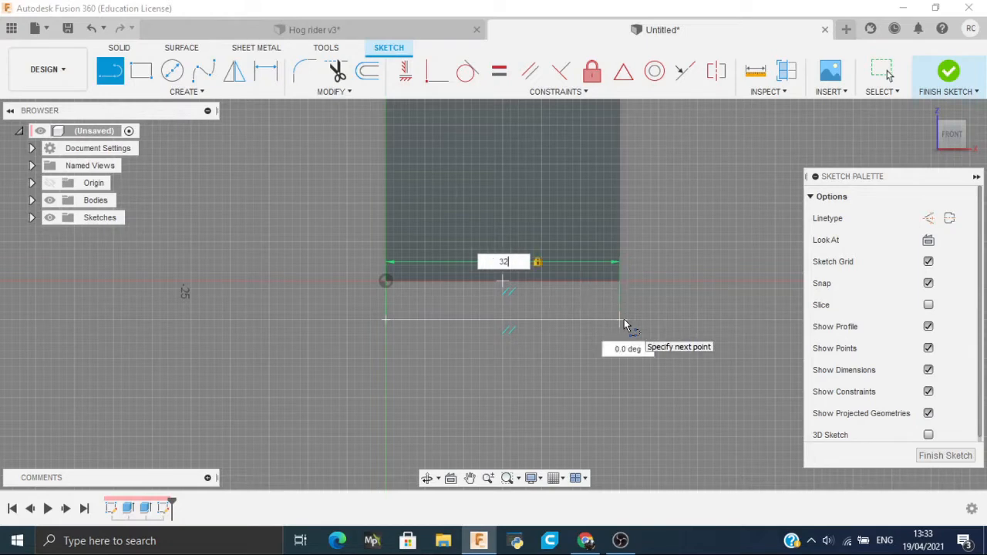
key(Return)
key(Escape)
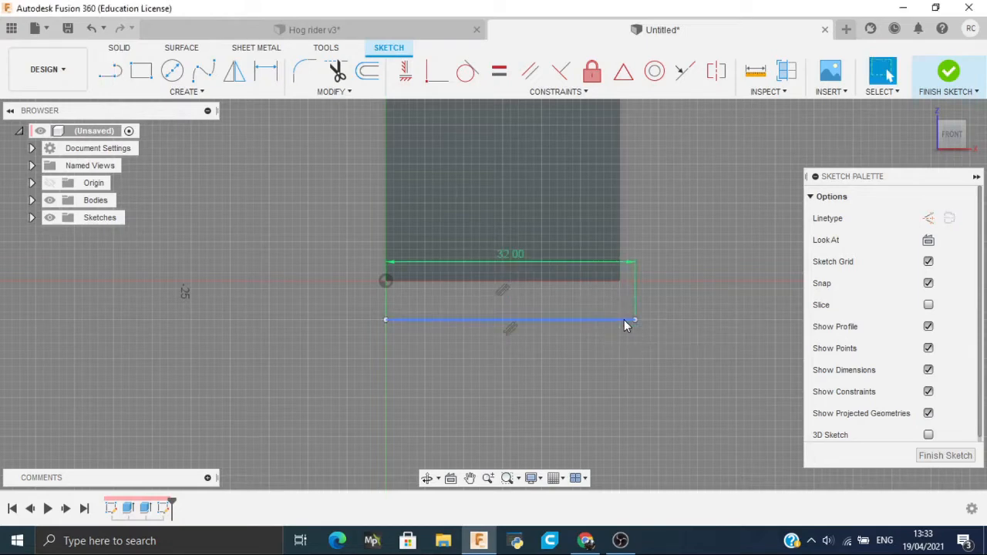
Dimension the distance between the face's bottom edge and the sketched line to 1 mm
key(d)
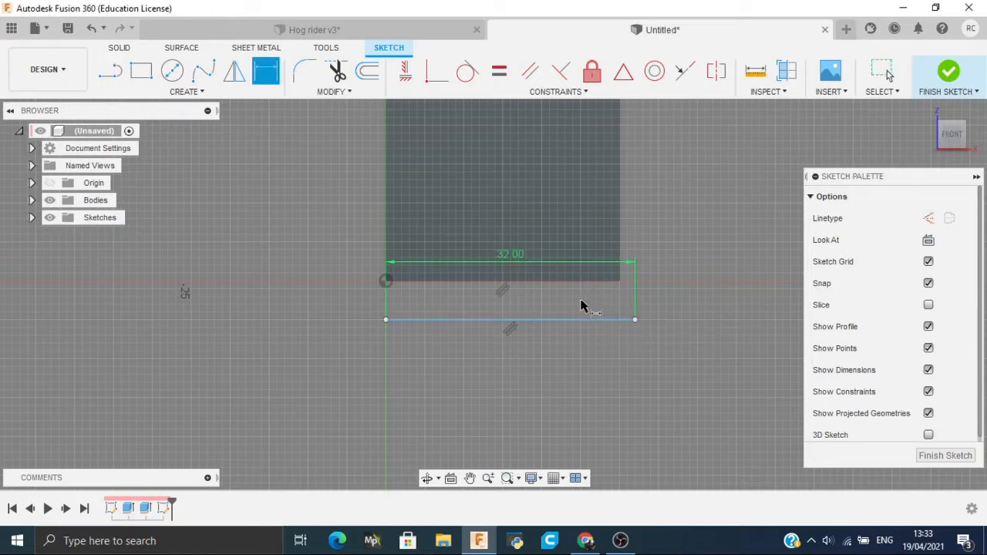
click(508, 281)
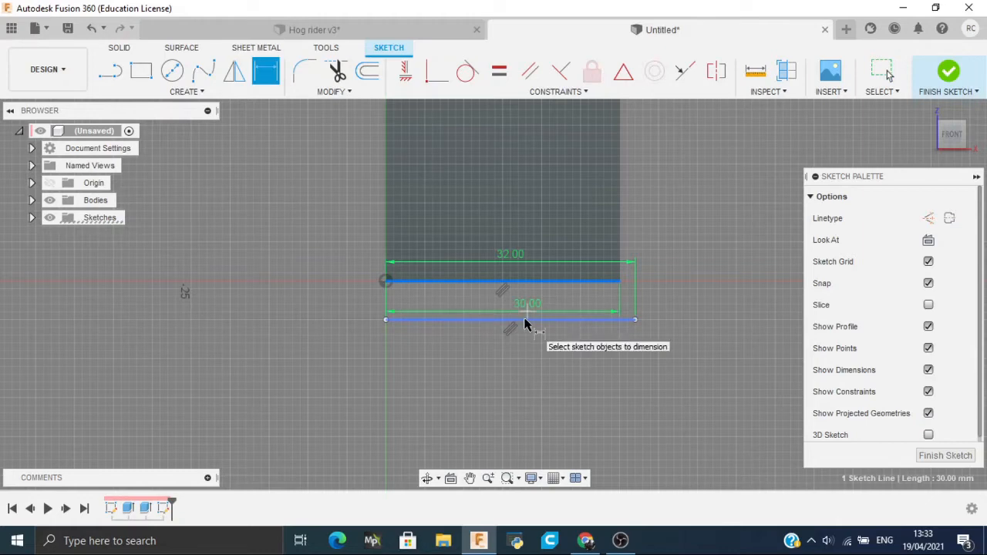
click(525, 319)
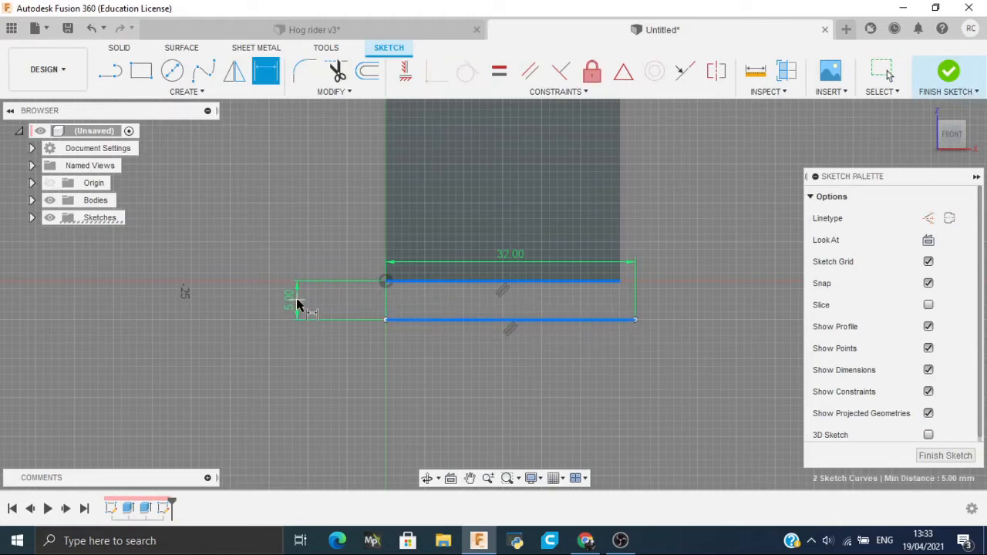
click(297, 305)
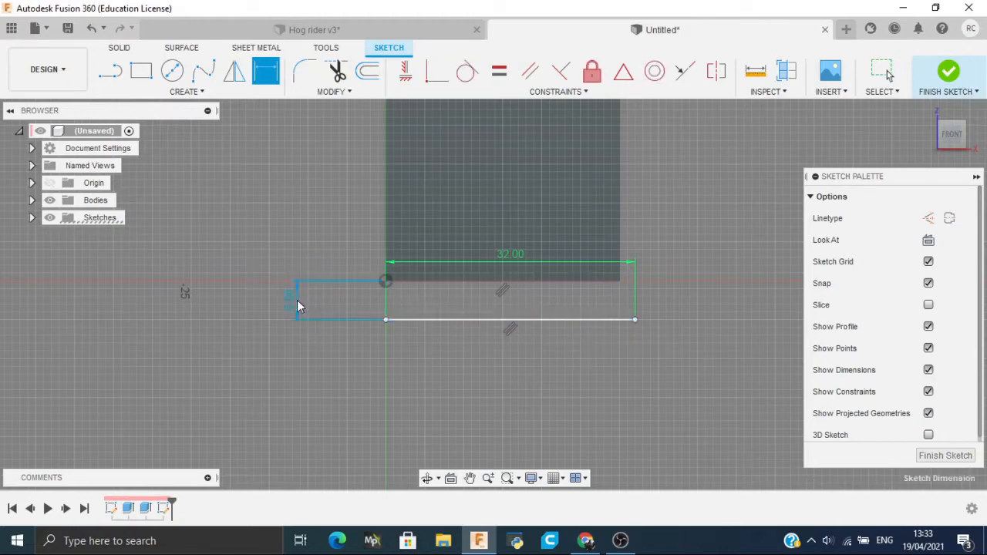
text(1)
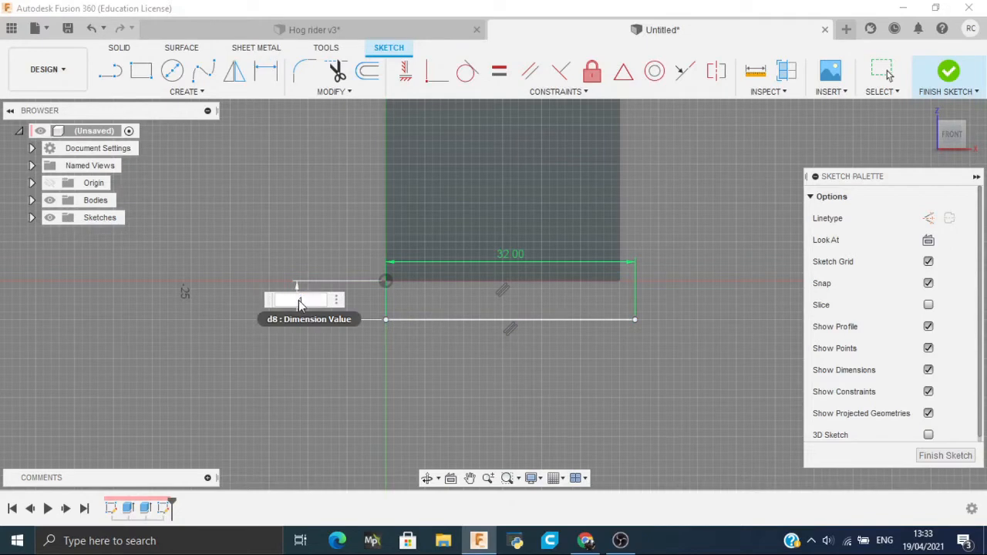
key(Return)
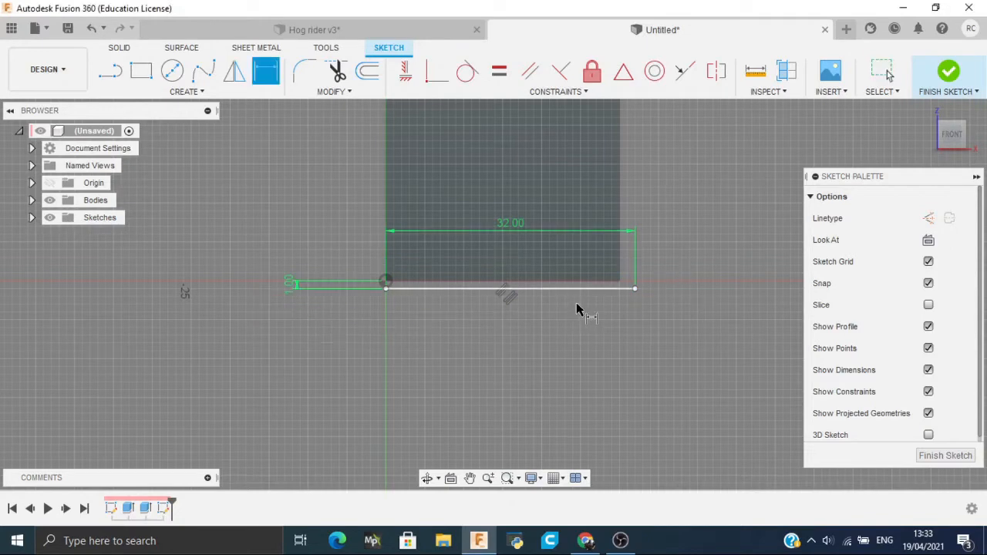
Trim away the horizontal line below the front face
scroll(578, 308, up, 3)
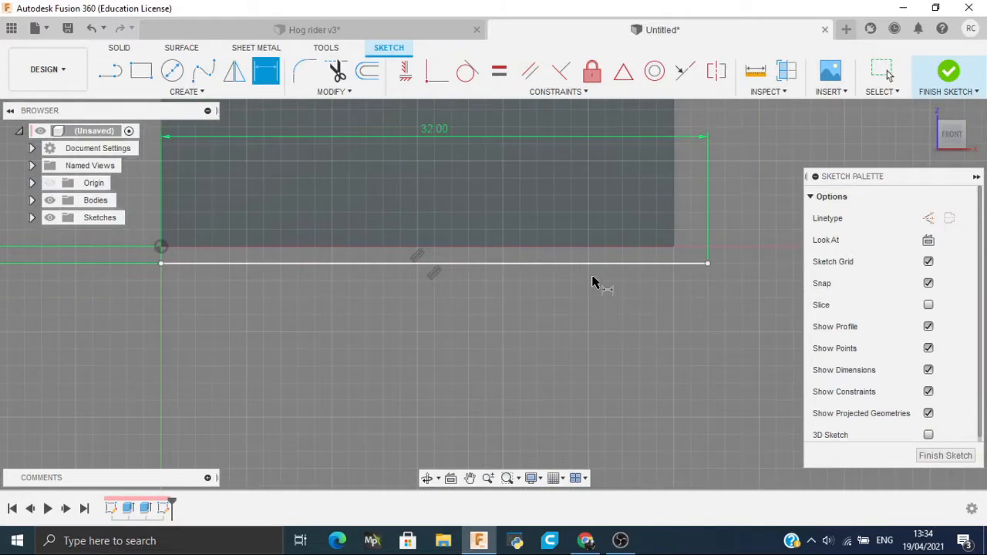
key(t)
click(587, 264)
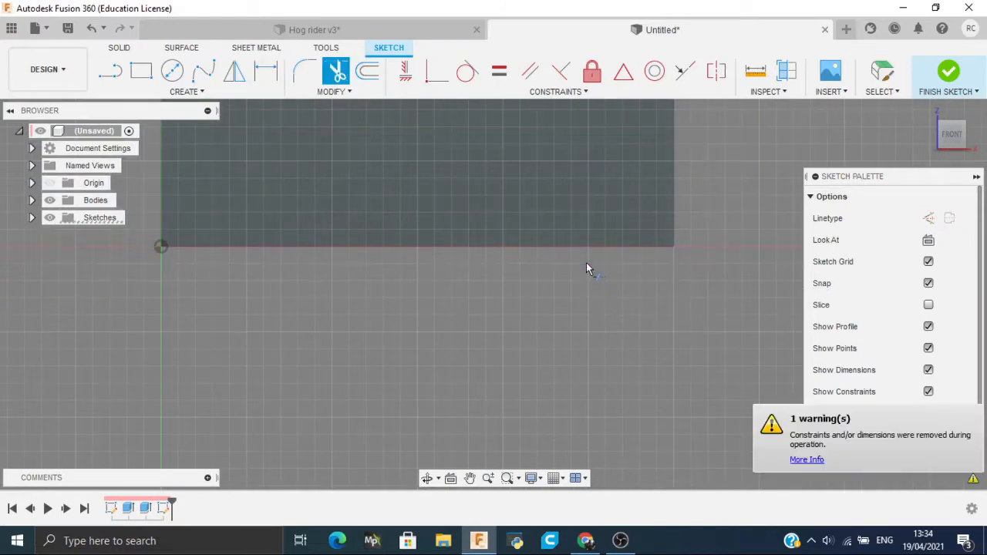
Sketch a closed 32 mm square outline around the block's front face, slightly outside its edges
key(l)
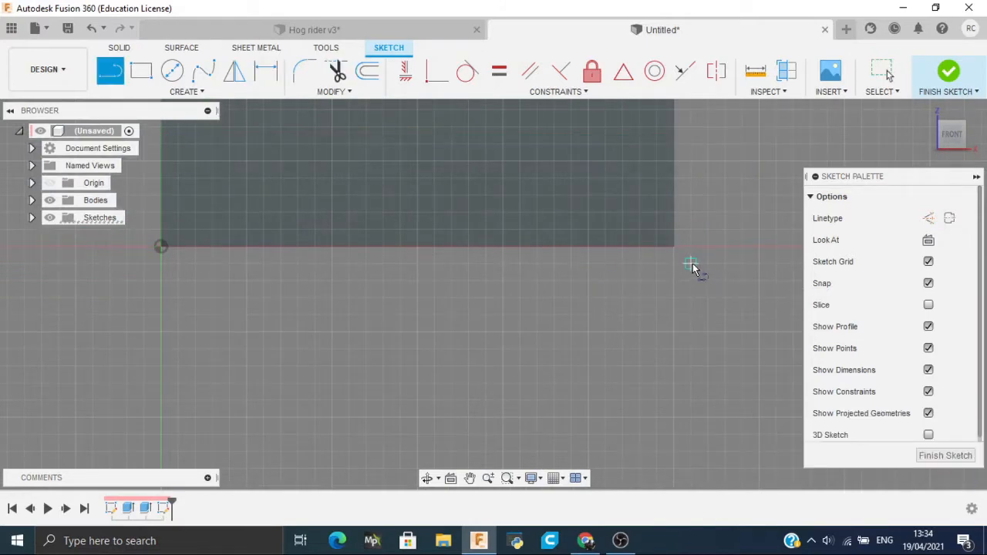
click(691, 265)
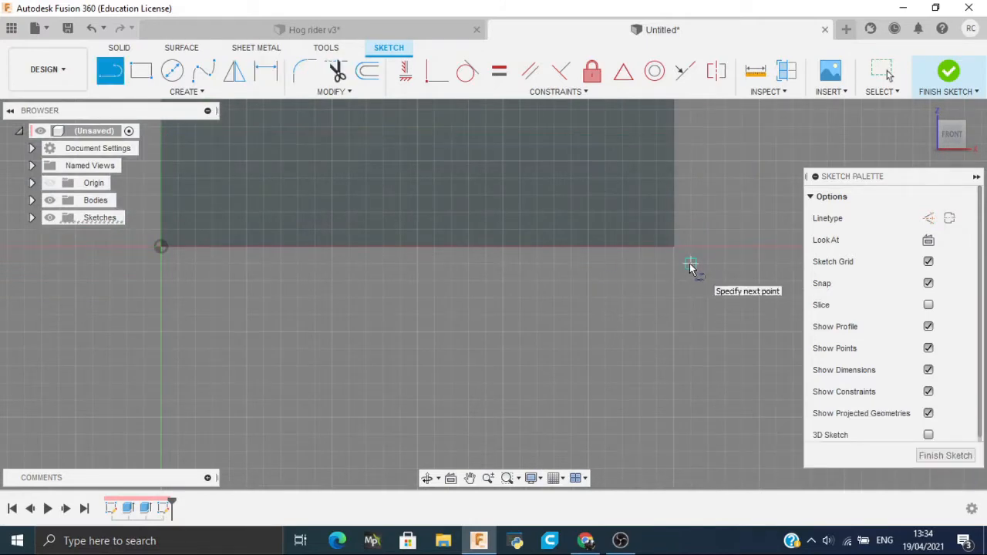
click(143, 266)
scroll(295, 331, down, 5)
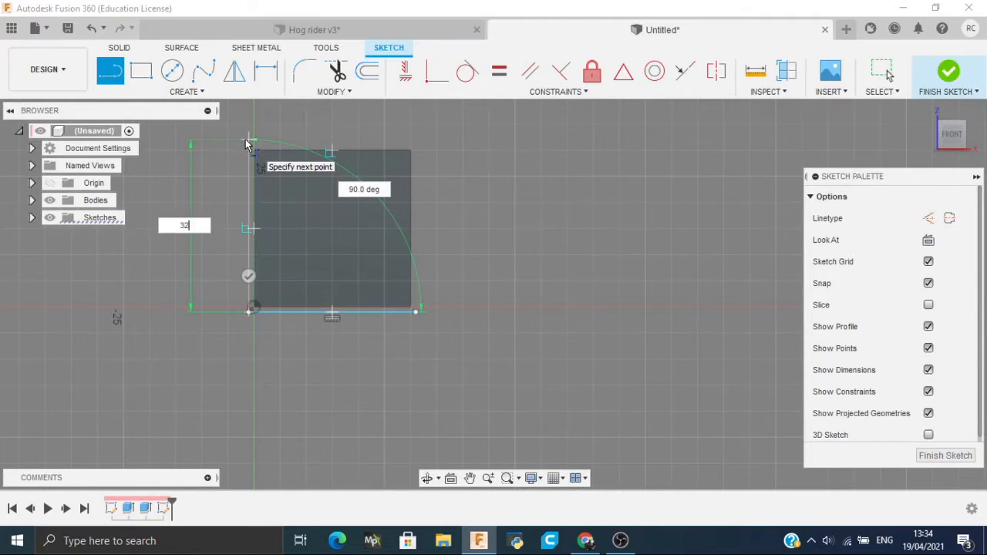
click(248, 144)
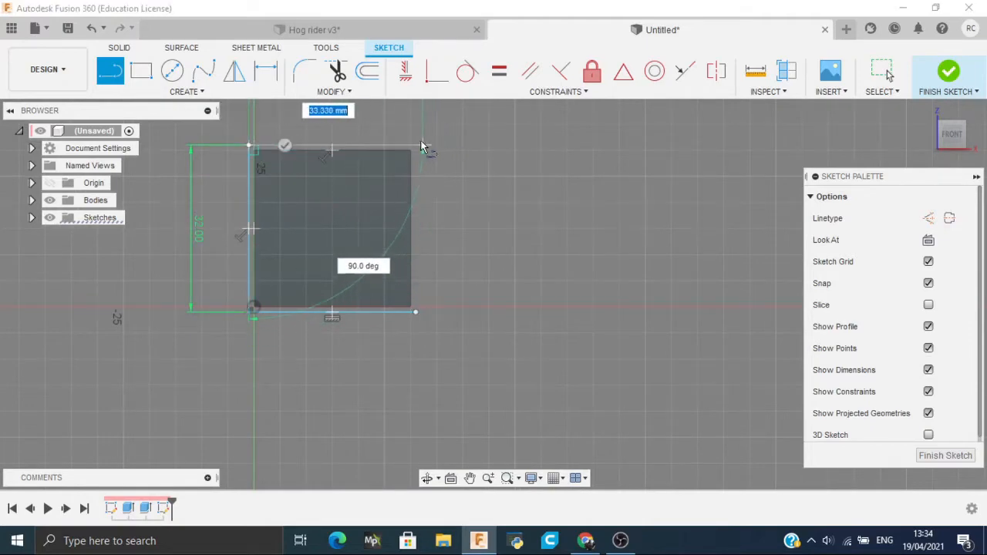
text(32)
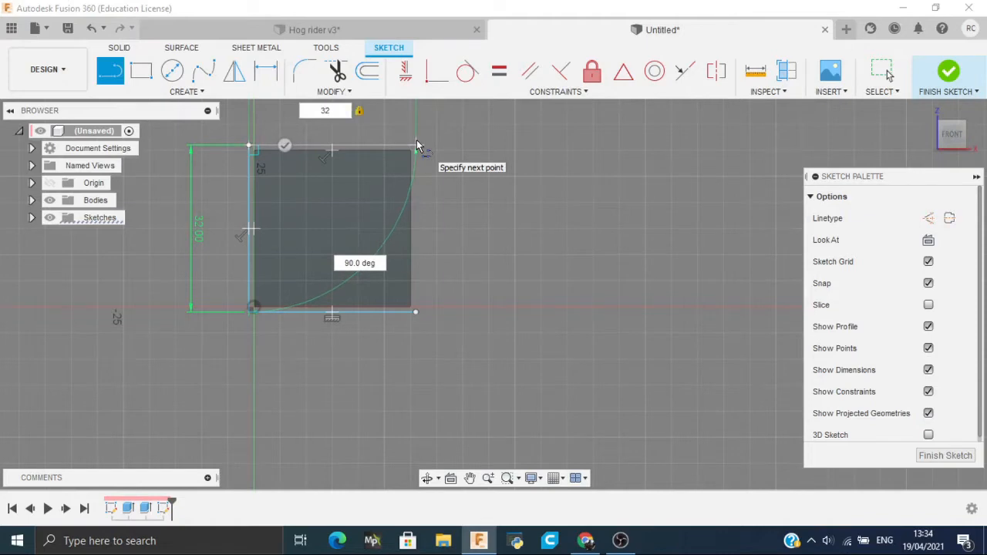
key(Return)
click(415, 313)
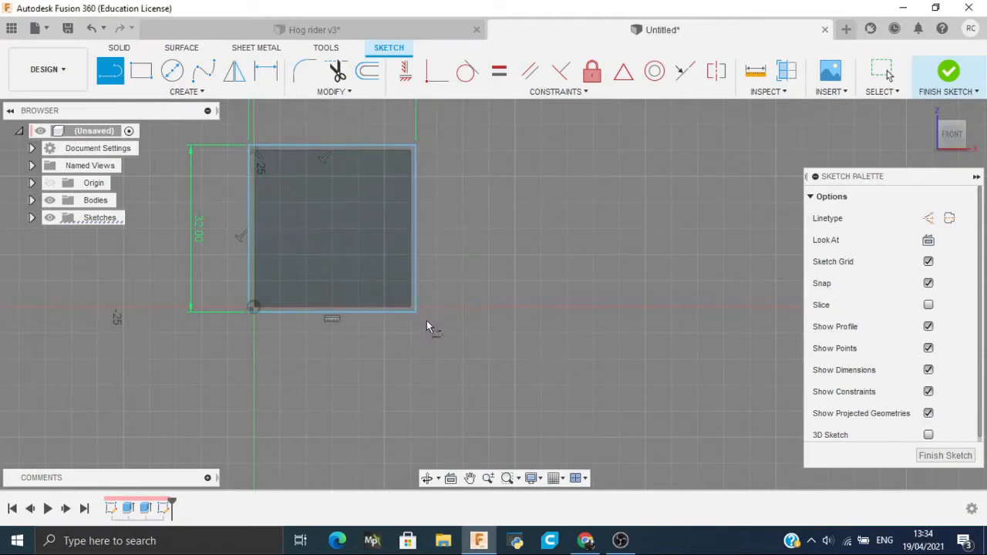
Extrude the thin frame profile around the block on two sides, with -12 mm for side 1 and 4 mm for side 2
key(e)
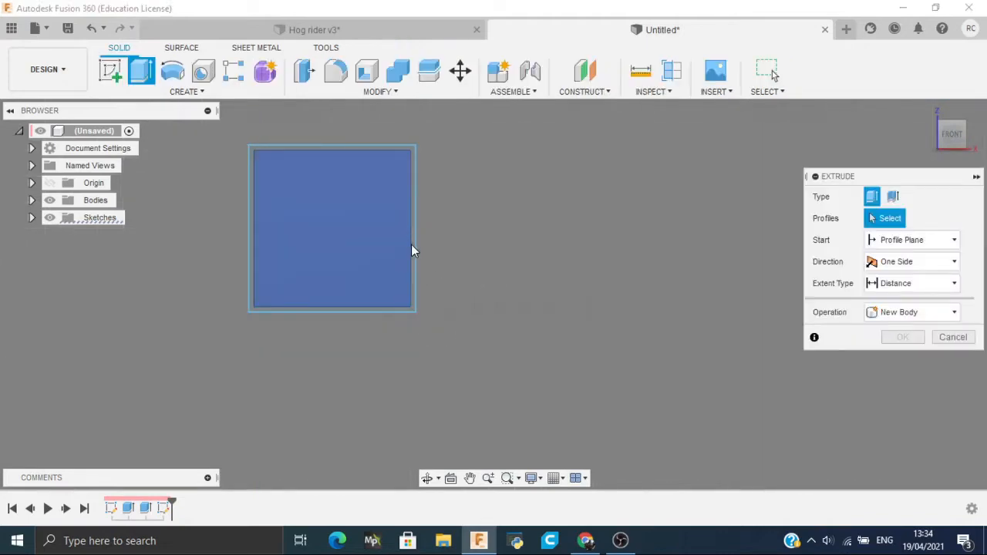
click(415, 248)
mouse_move(952, 133)
mouse_down()
mouse_move(891, 142)
mouse_move(942, 128)
mouse_move(950, 136)
mouse_up()
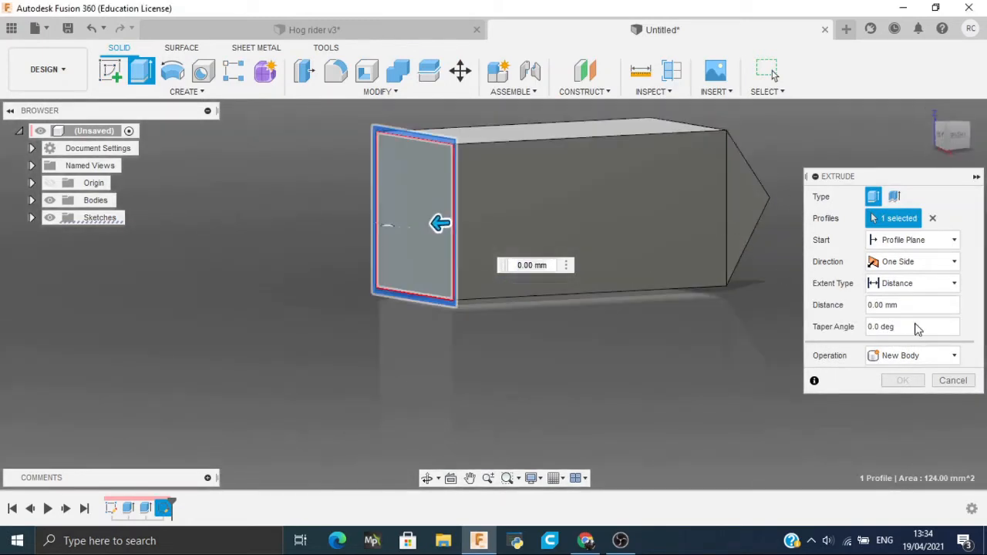
click(926, 262)
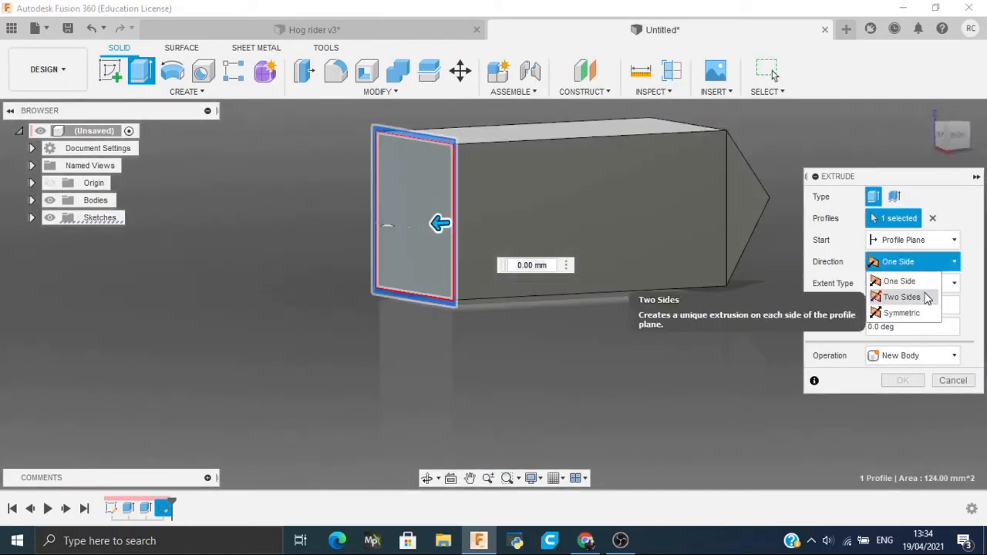
click(926, 297)
drag(455, 224, 417, 222)
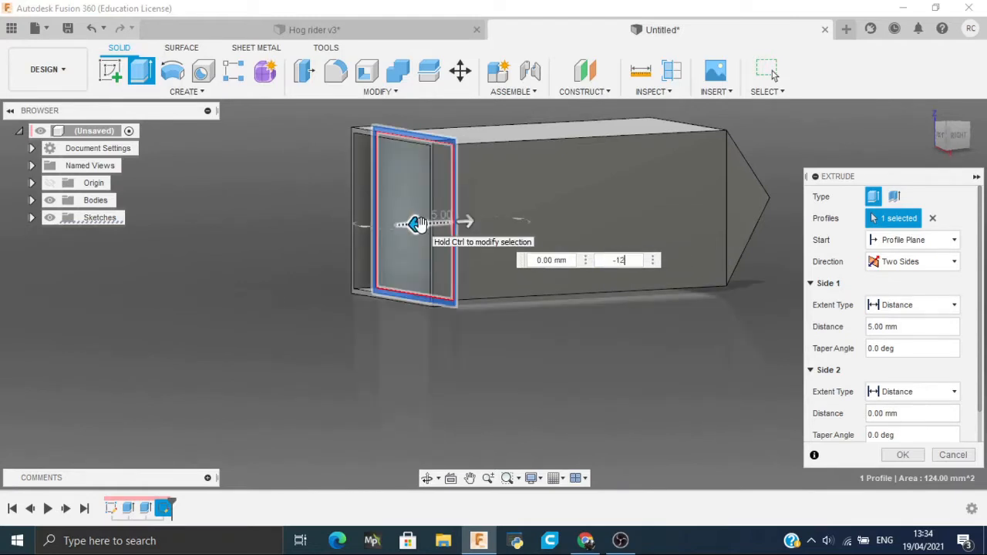
drag(469, 223, 488, 222)
text(4)
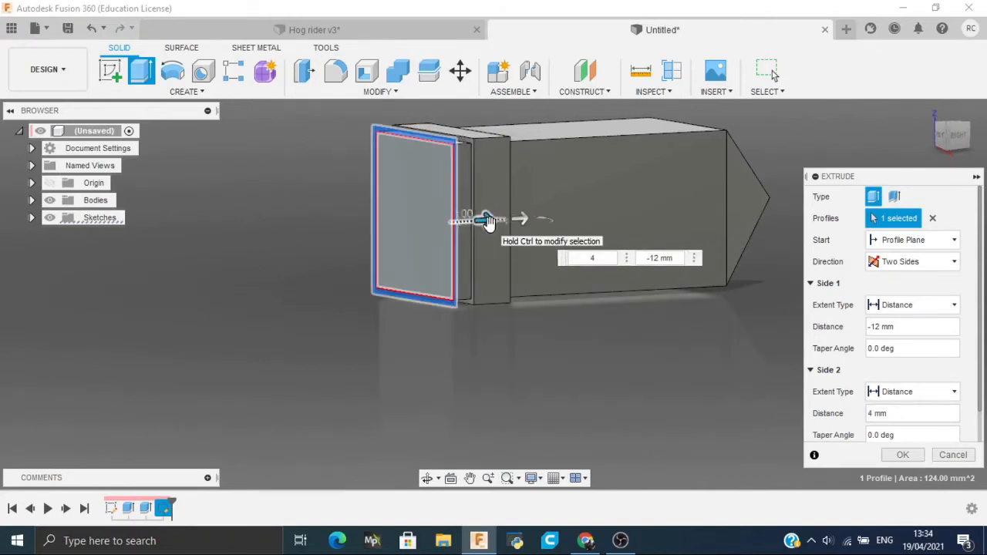
click(904, 455)
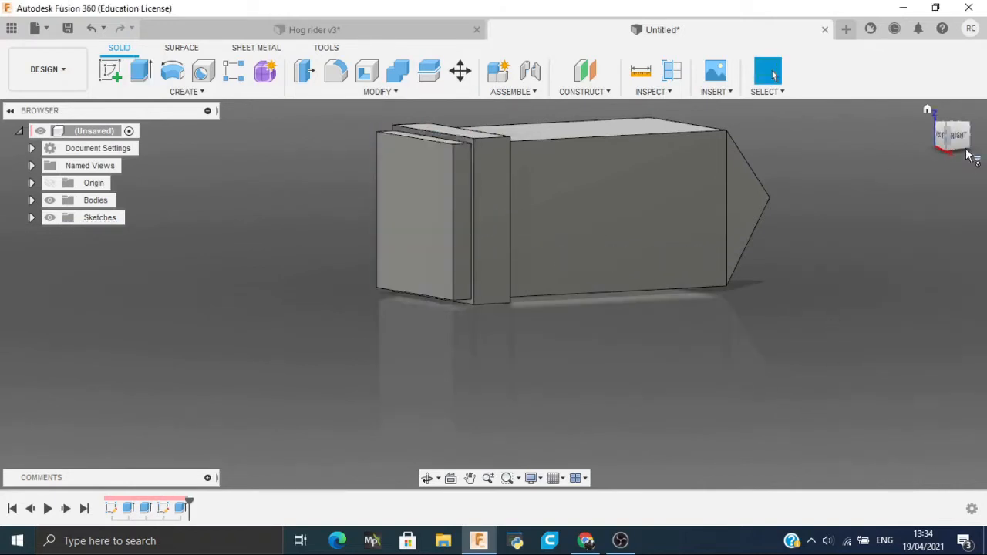
Examine the position of both bands on the hammer head in the Hog rider v3 document and return to the untitled model in right view
click(959, 139)
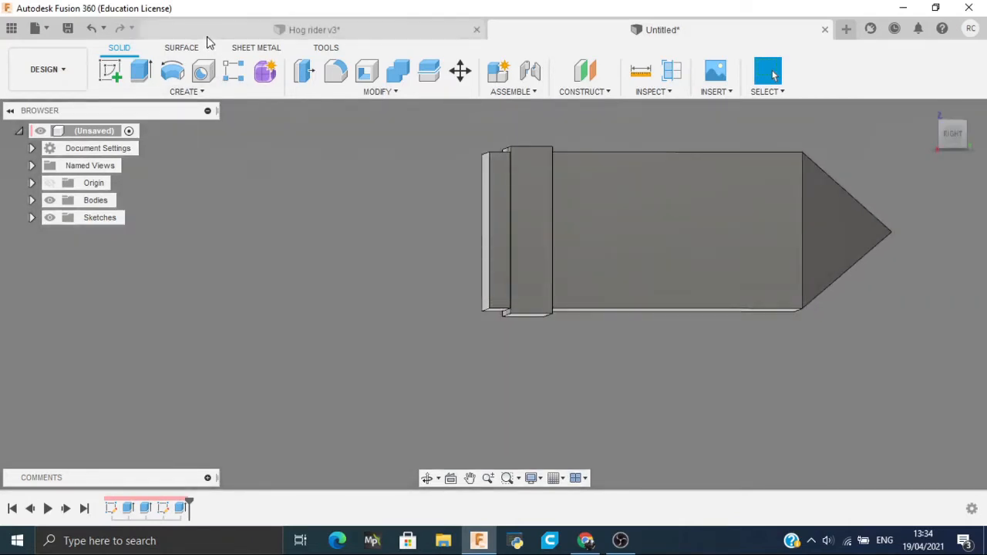
click(207, 36)
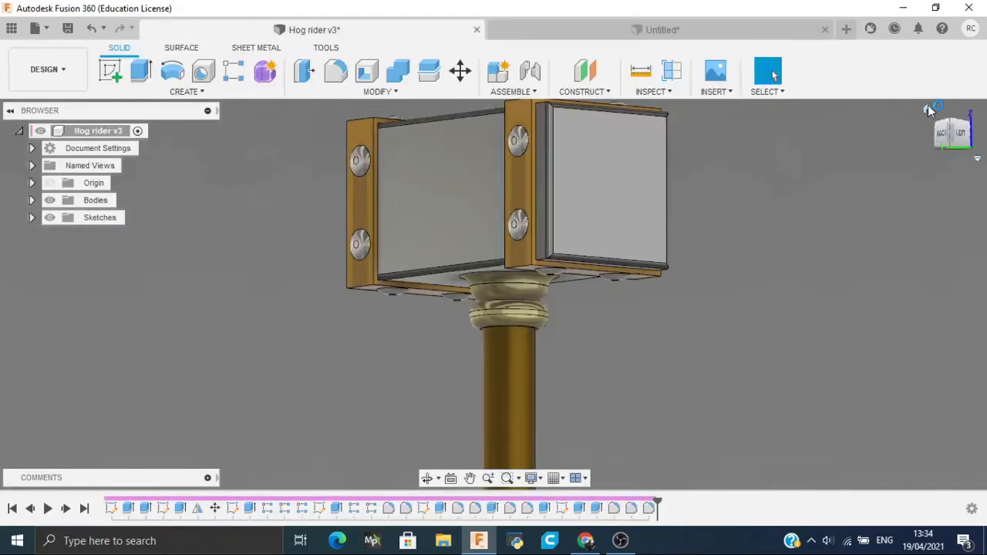
click(929, 109)
drag(949, 139, 978, 133)
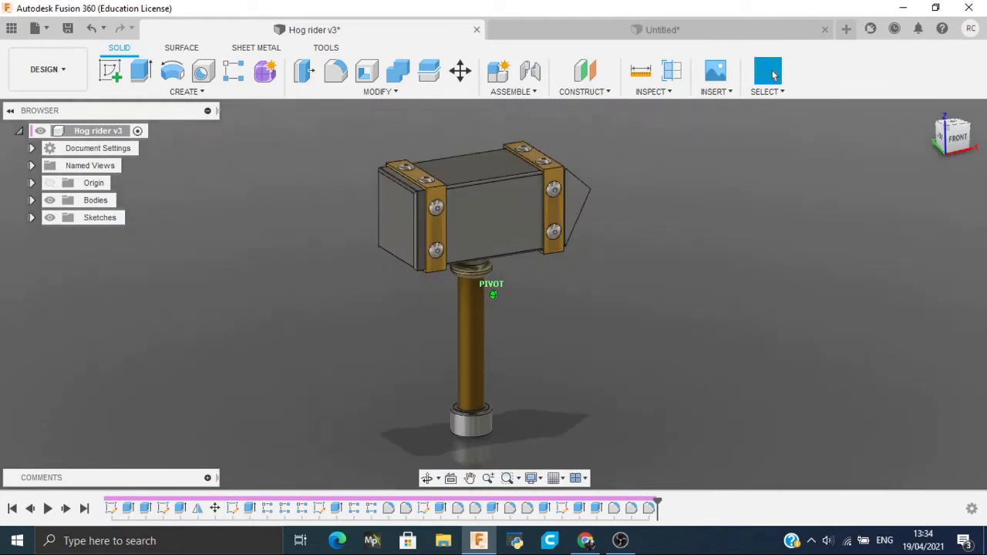
shift+middle_drag(492, 295, 533, 179)
scroll(533, 179, up, 3)
click(609, 34)
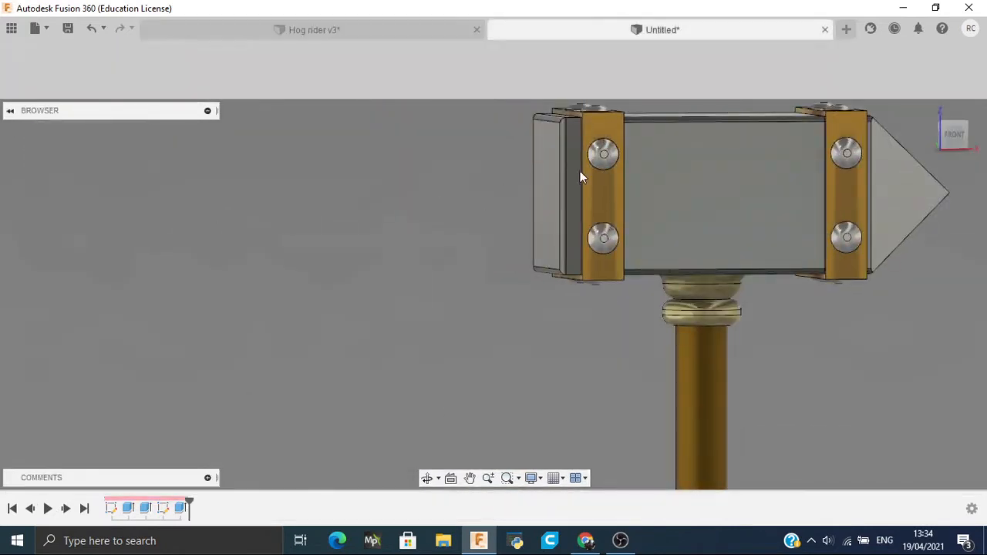
click(973, 154)
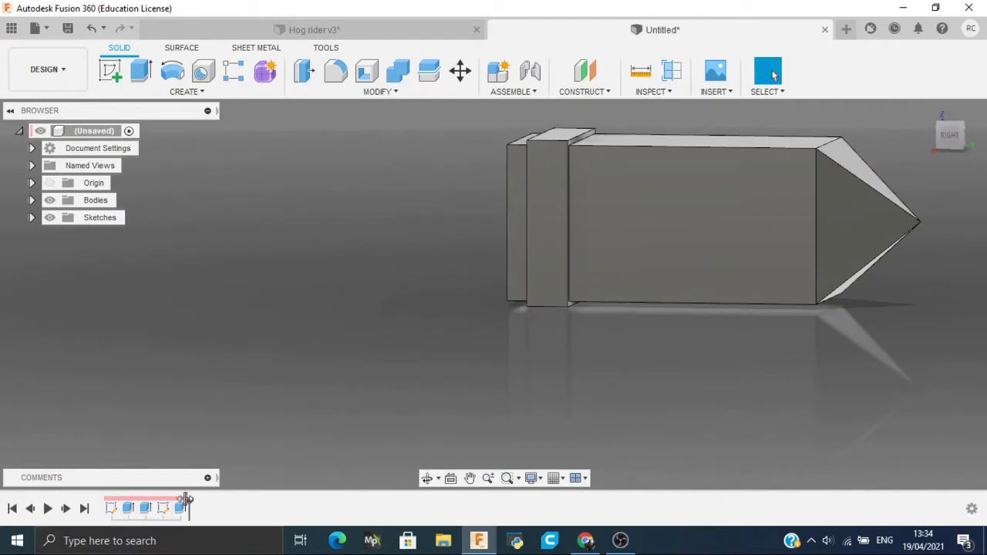
key(m)
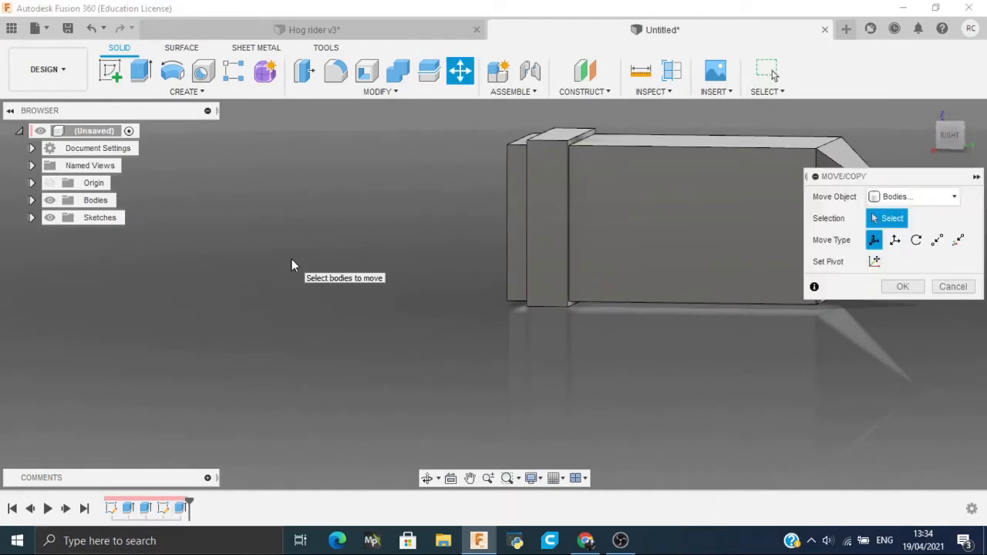
click(914, 199)
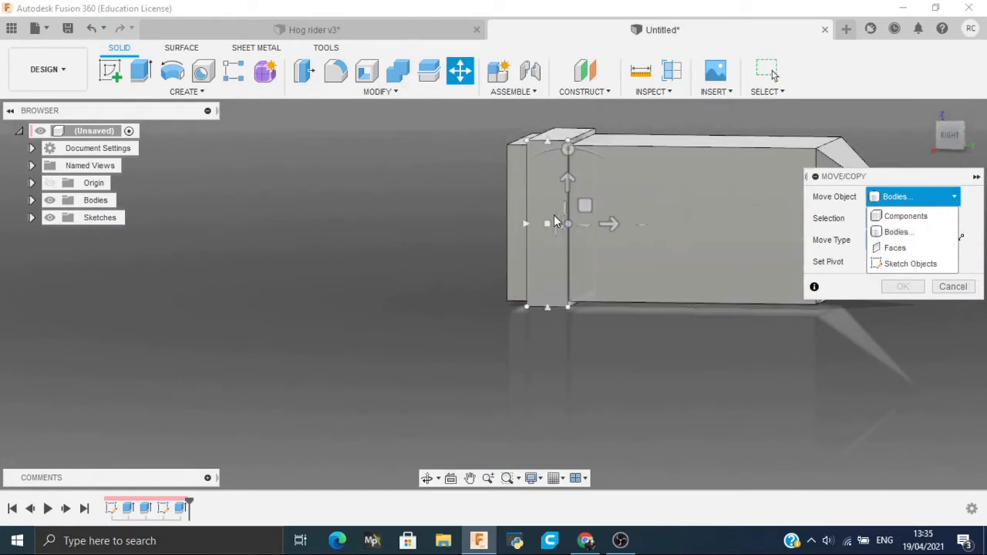
click(549, 228)
click(550, 228)
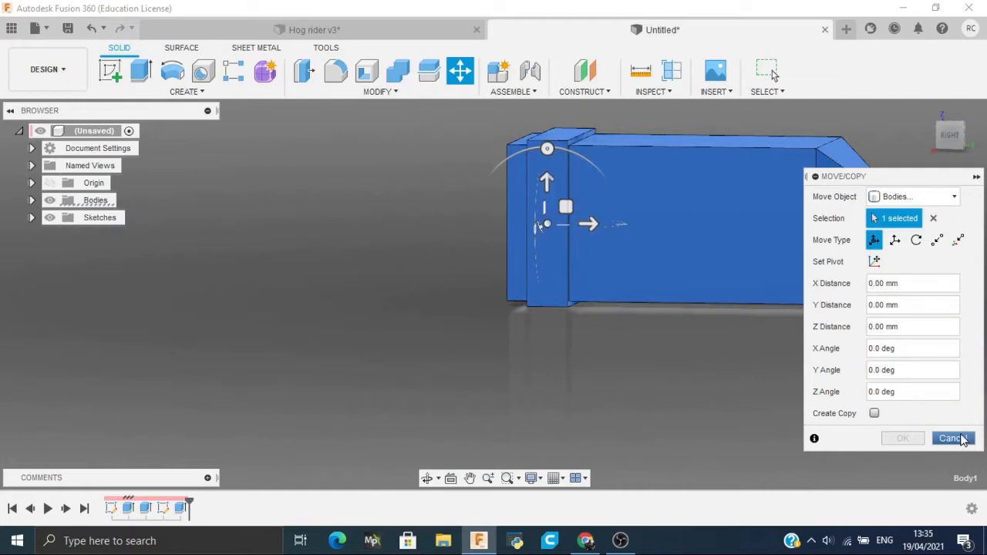
click(934, 219)
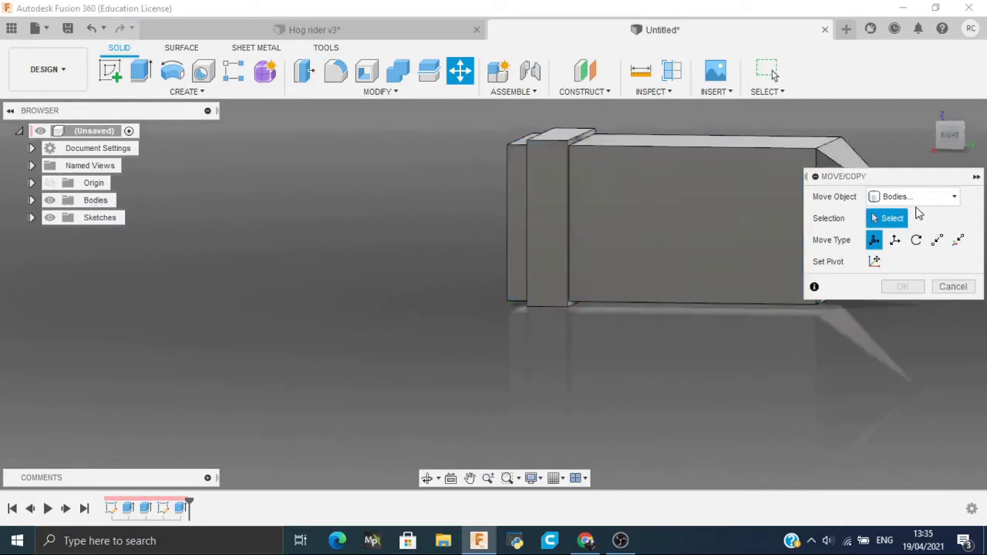
click(953, 286)
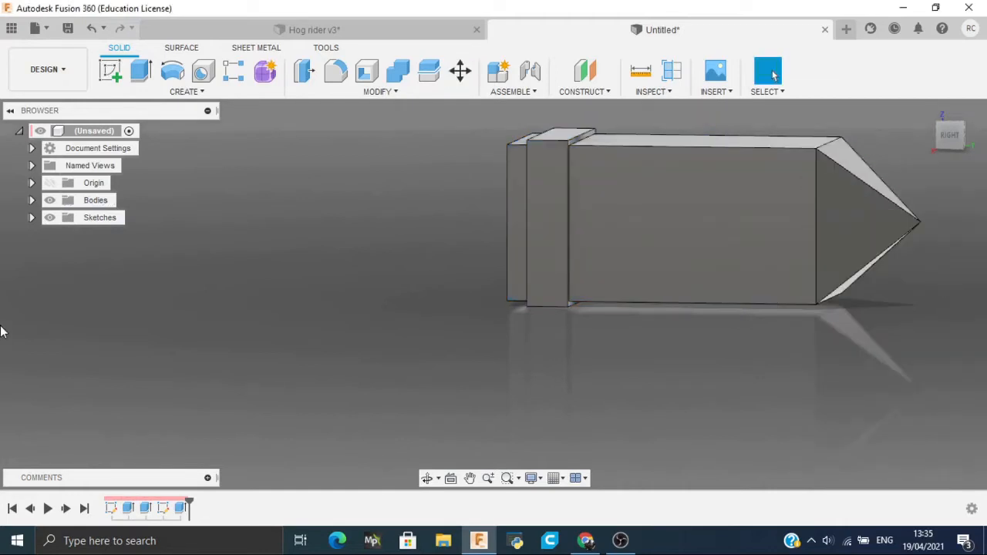
Edit the band's extrusion so that its operation is New Body
double_click(166, 512)
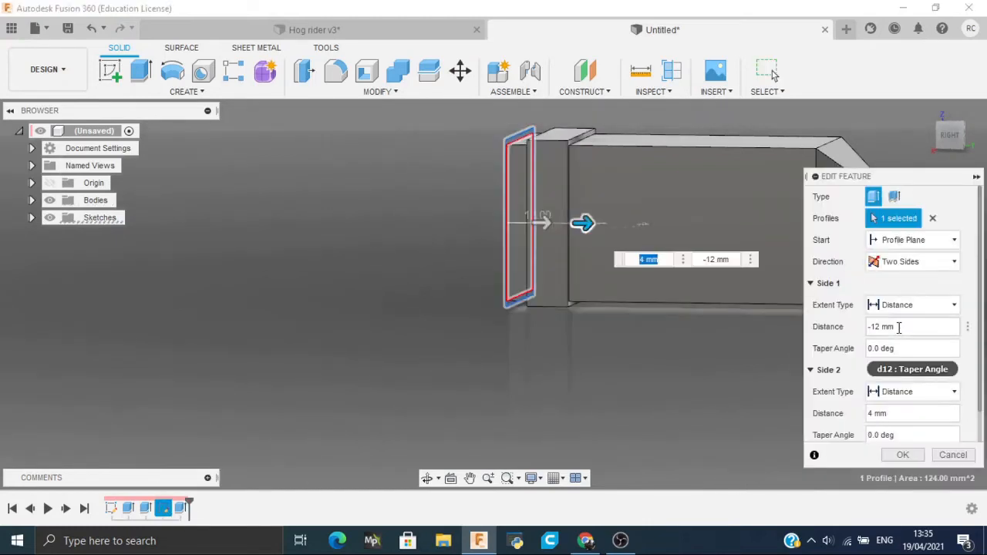
scroll(981, 266, down, 1)
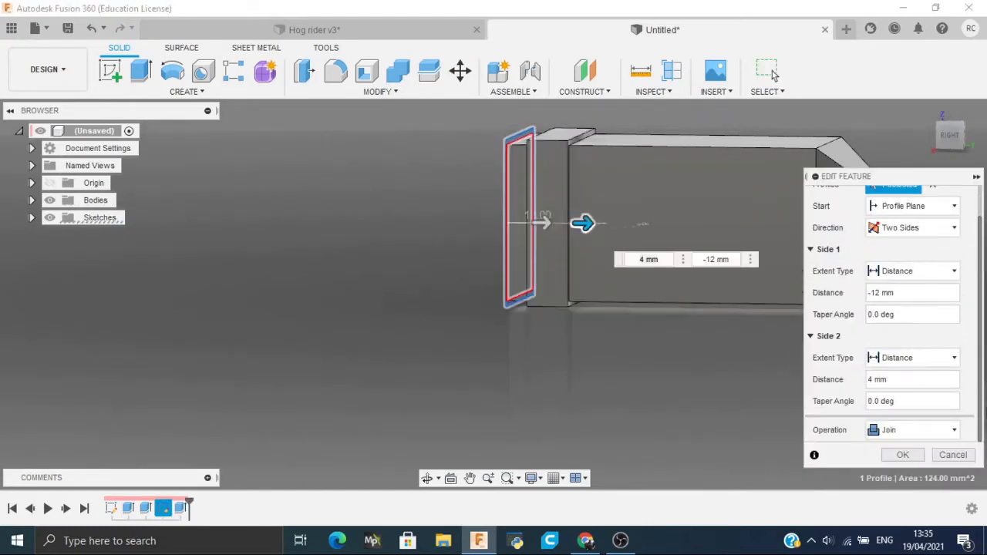
click(913, 430)
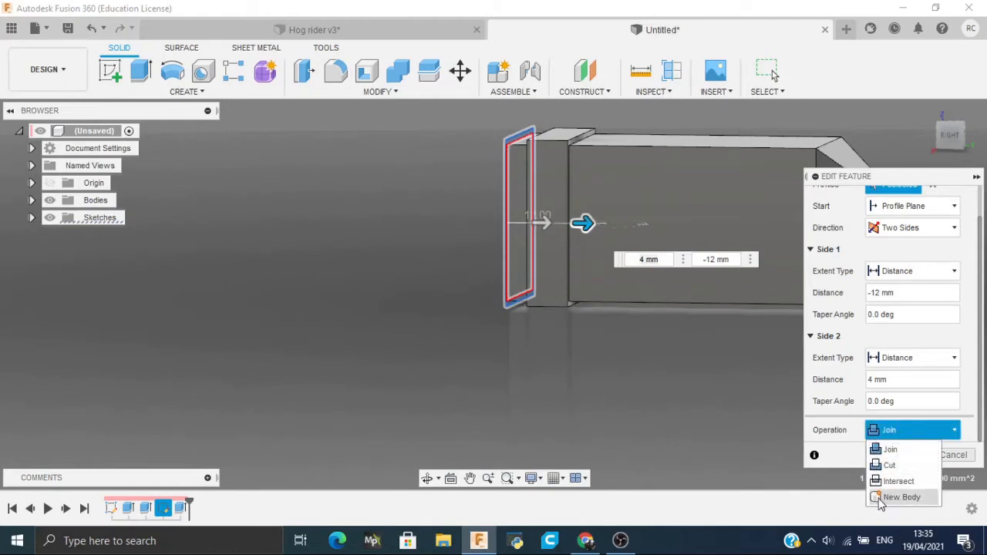
click(880, 497)
click(900, 455)
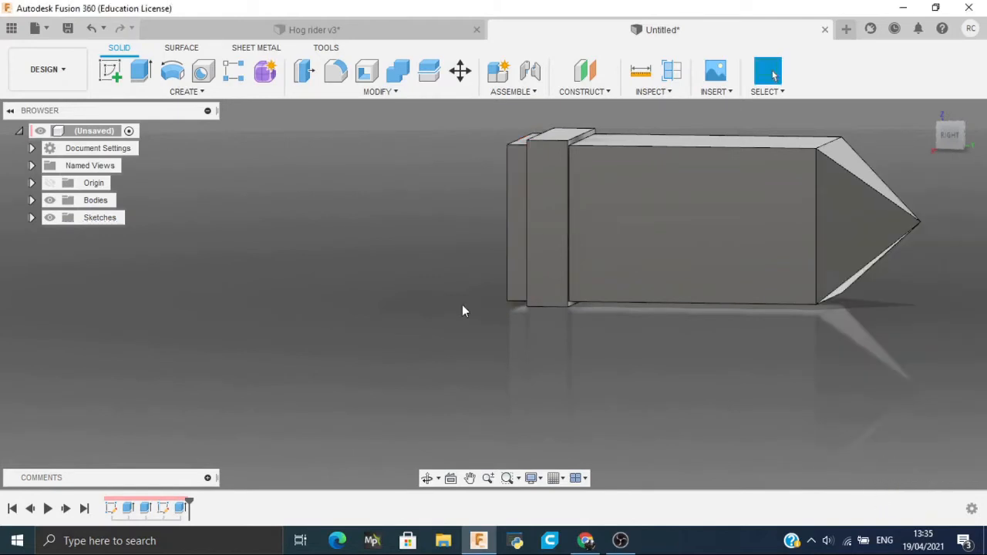
Create a copy of the band body and move it 45 mm along the block towards the pointed end
key(m)
click(550, 259)
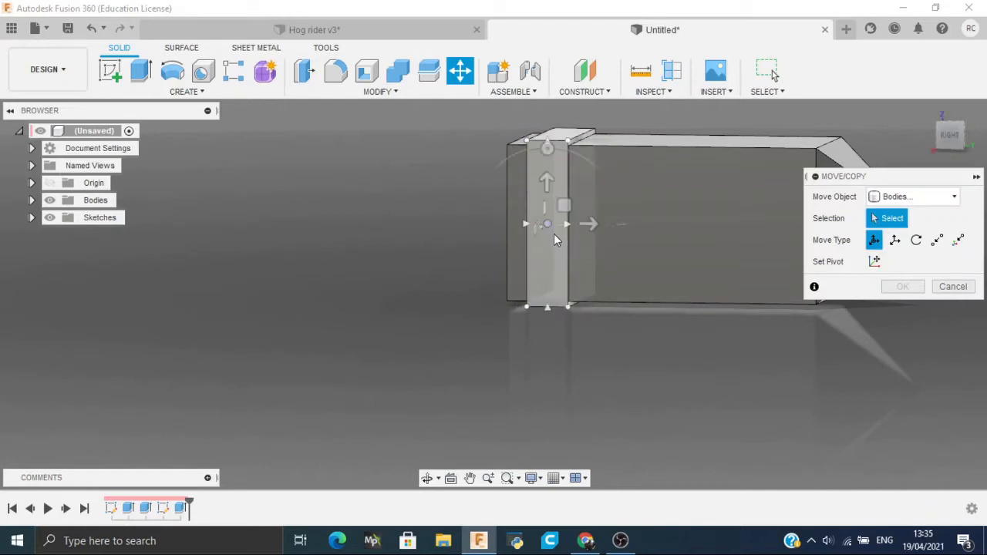
click(549, 225)
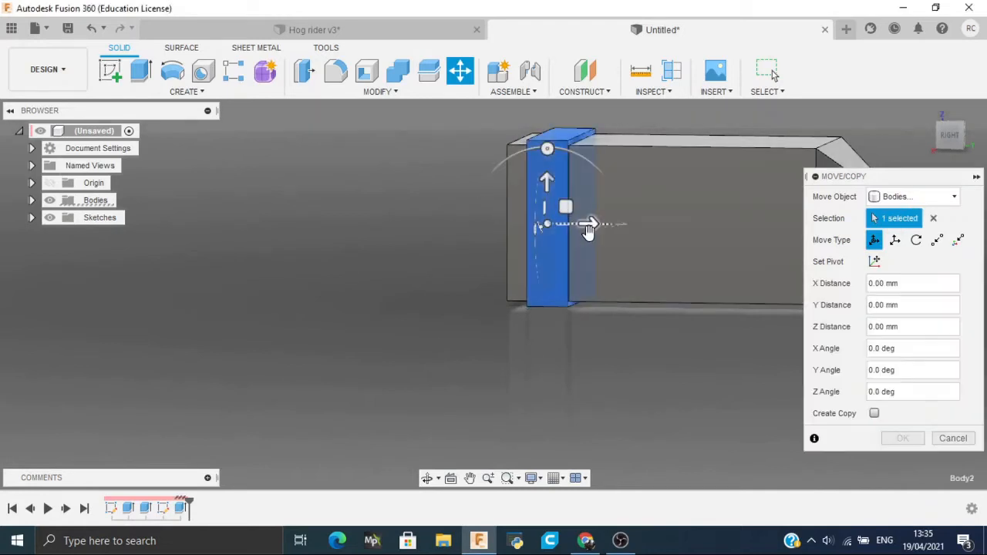
click(876, 414)
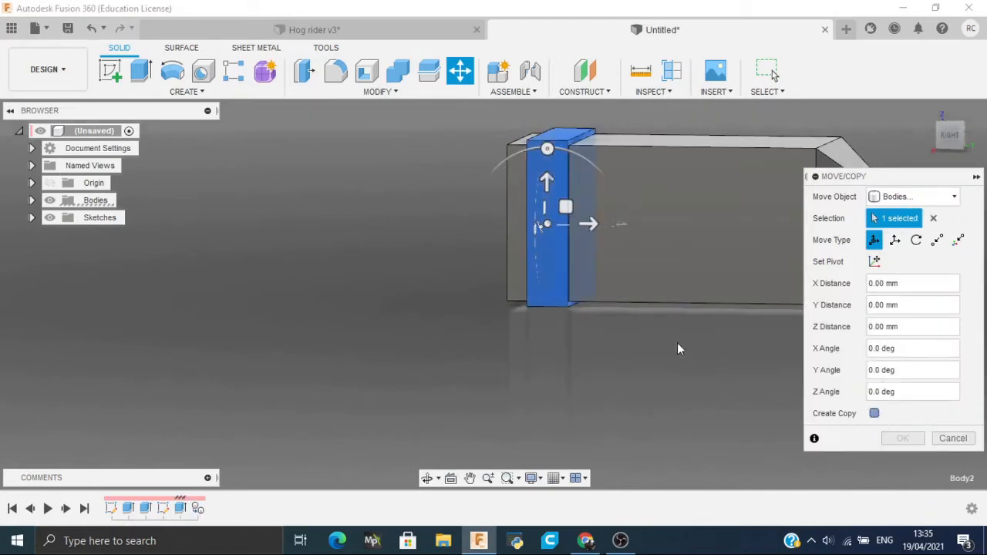
drag(578, 226, 806, 230)
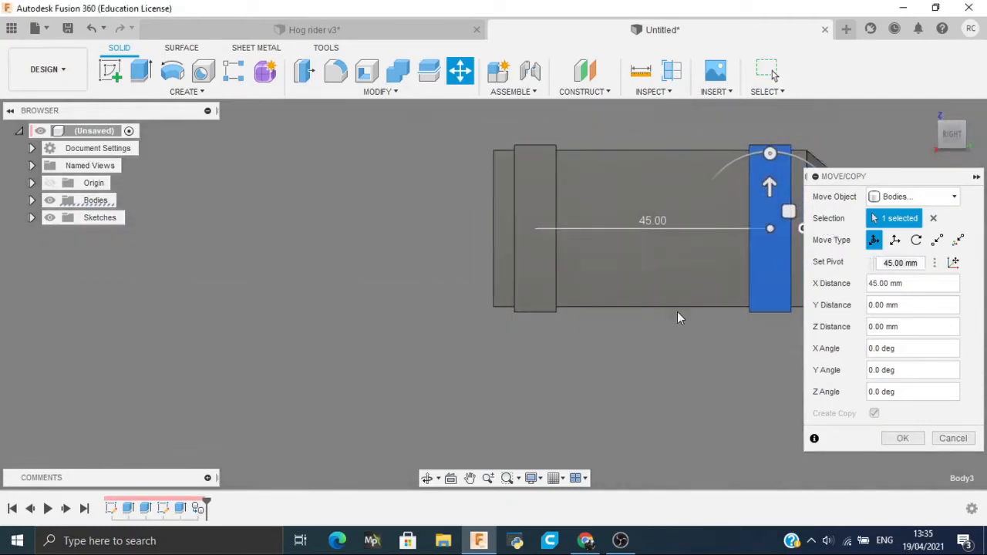
middle_drag(677, 317, 440, 340)
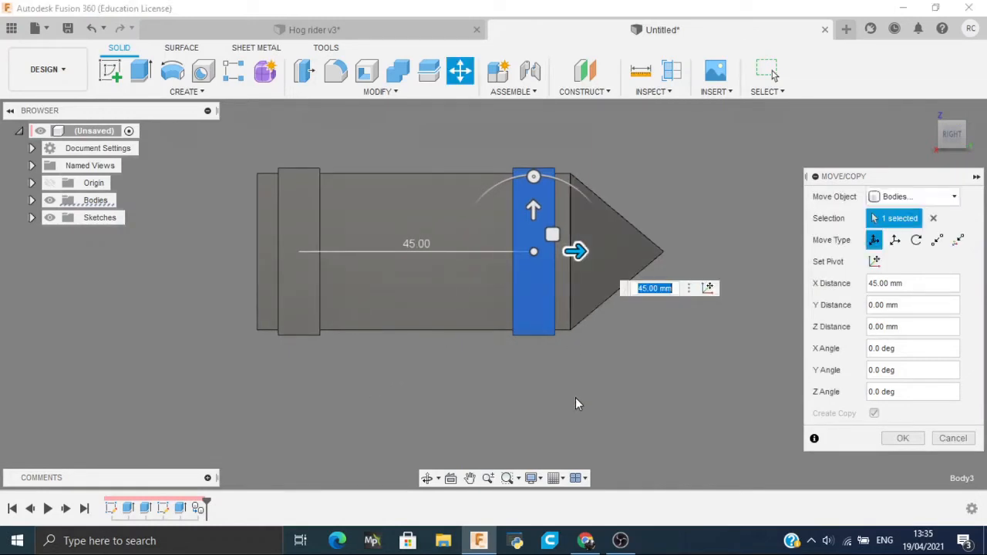
Try offsets of 50 mm and 48 mm for the copied band, and set its X distance to 46 mm
text(50)
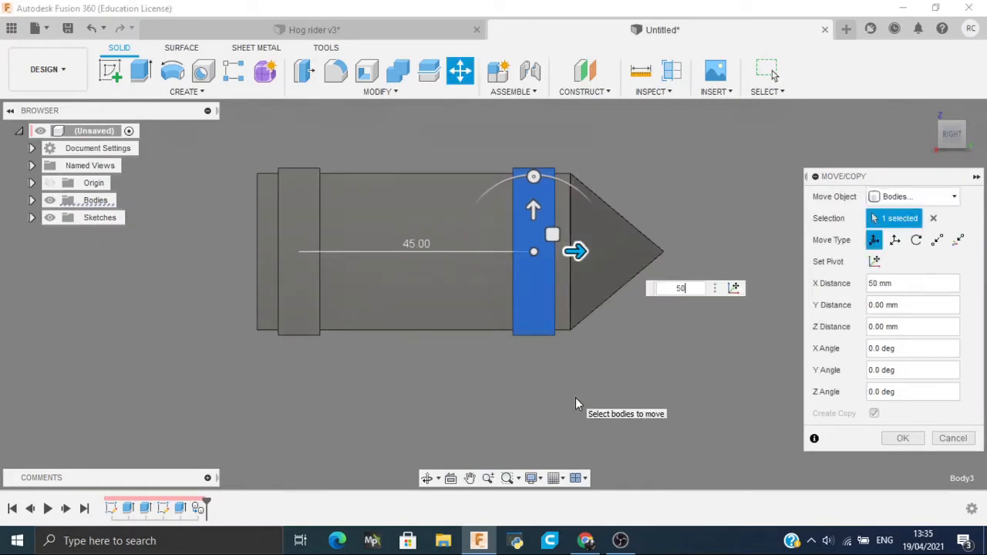
key(BackSpace)
key(BackSpace)
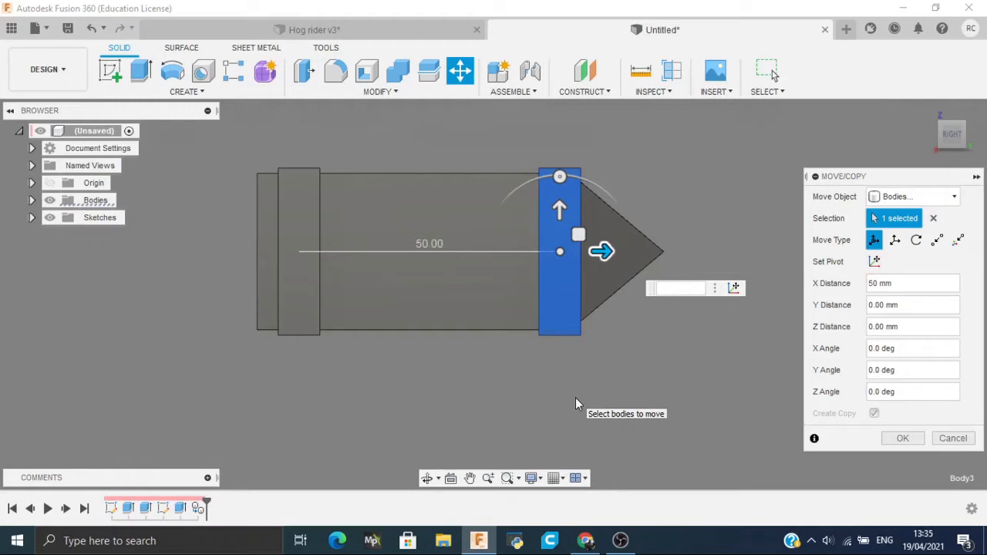
text(48)
key(BackSpace)
key(BackSpace)
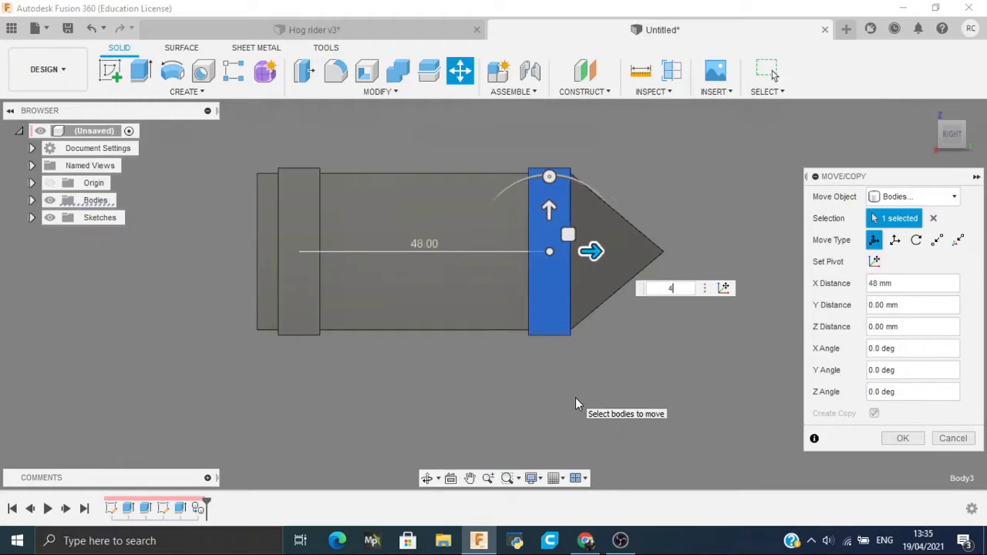
text(46)
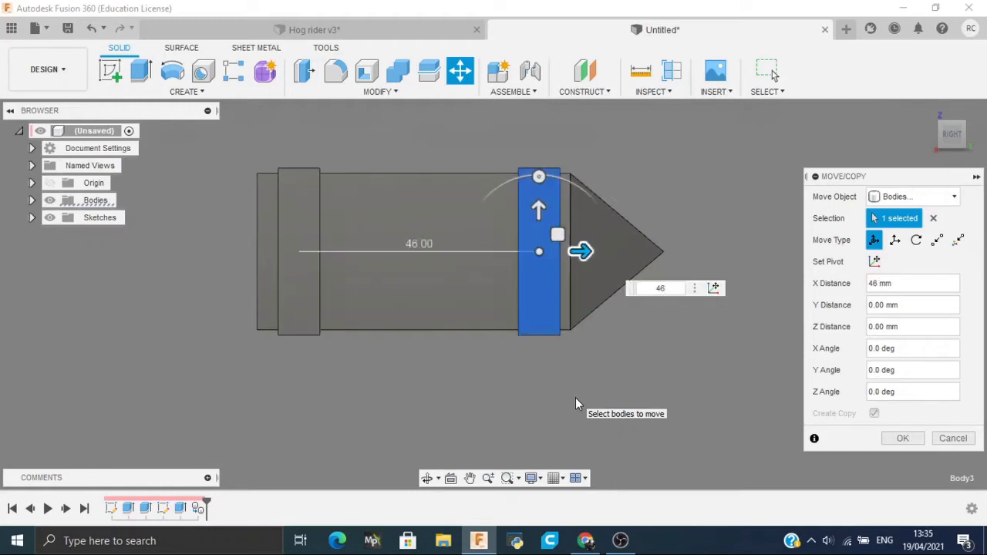
Examine the band spacing near the pointed end in the Hog rider v3 document and return to the untitled model
click(303, 29)
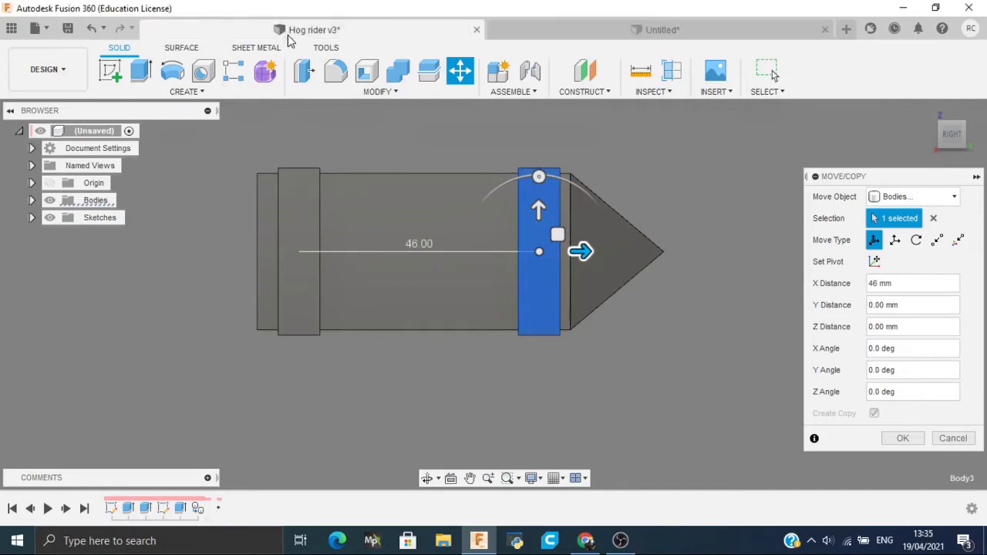
drag(954, 132, 777, 183)
scroll(773, 183, down, 3)
scroll(765, 183, up, 5)
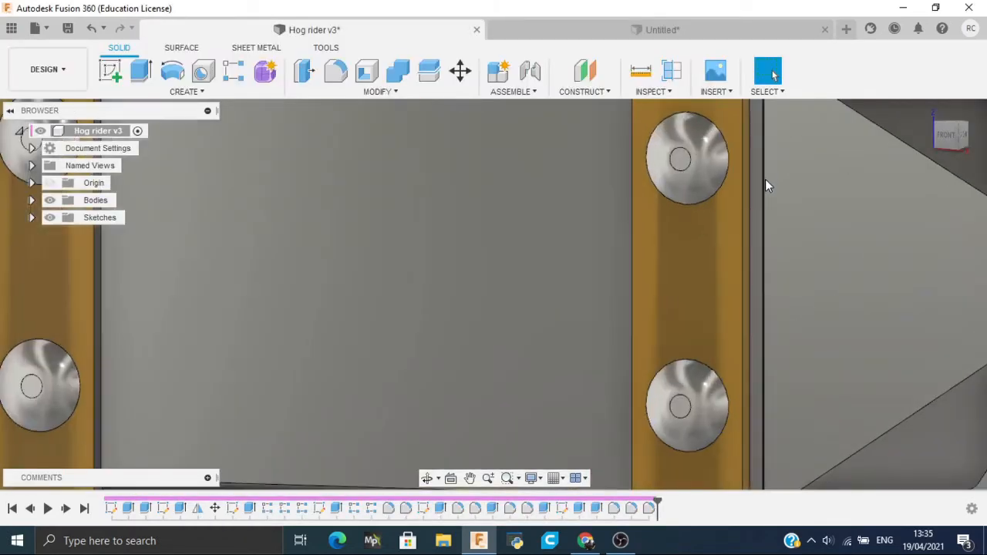
drag(948, 131, 964, 144)
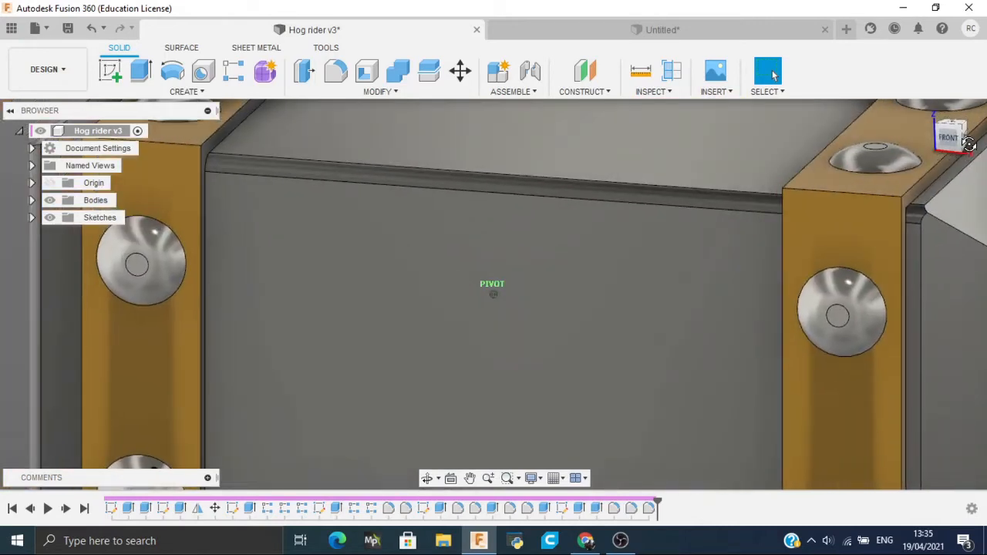
click(740, 31)
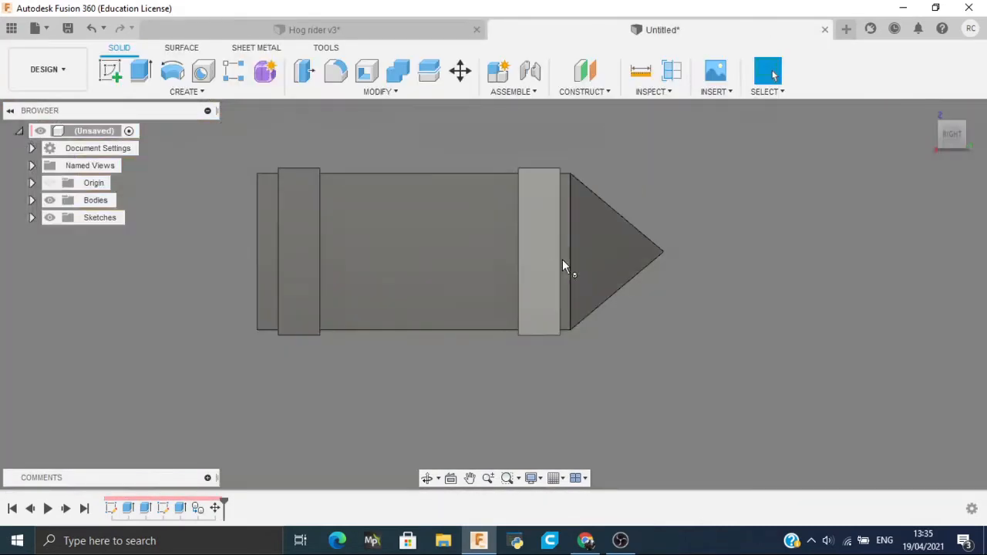
Edit the copied band's move feature to shift the band slightly further towards the pointed end
double_click(215, 507)
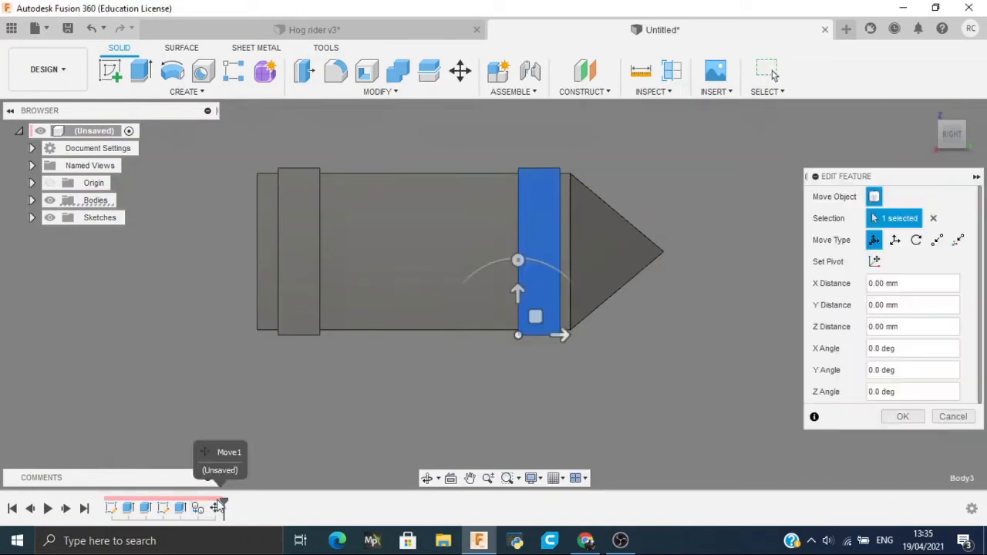
click(561, 335)
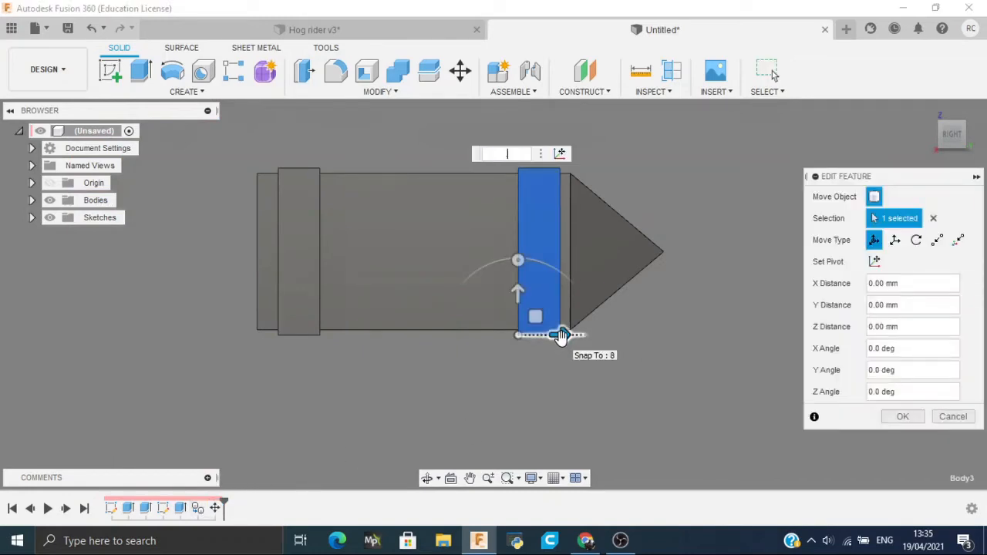
key(Return)
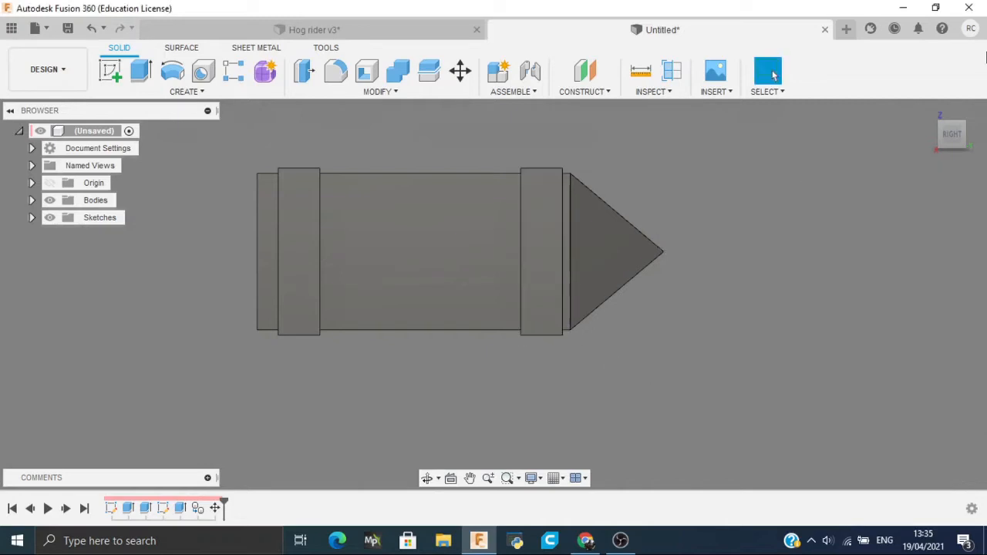
Check the band studs in Hog rider v3, and sketch a 6 mm diameter circle on the side face of the untitled model's band nearest the point
click(970, 135)
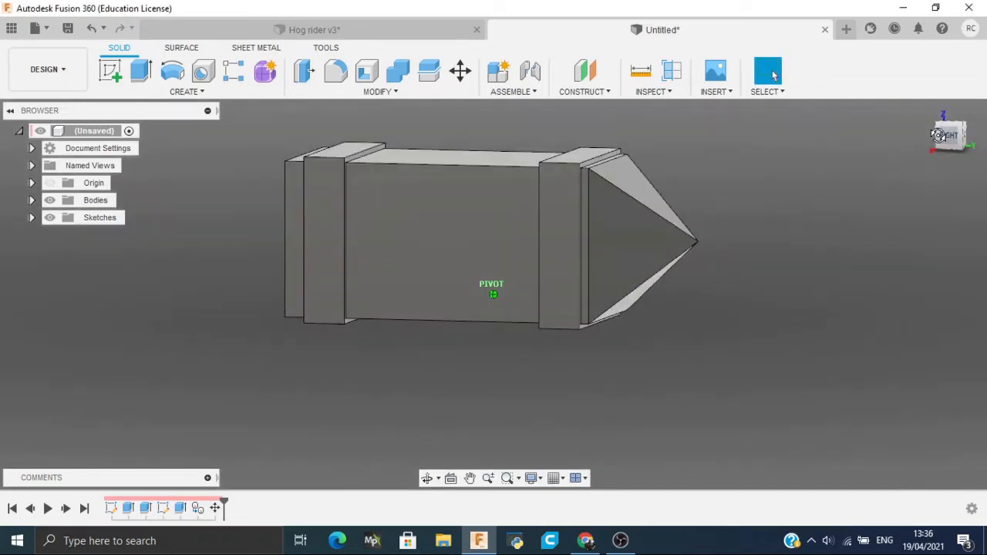
click(287, 30)
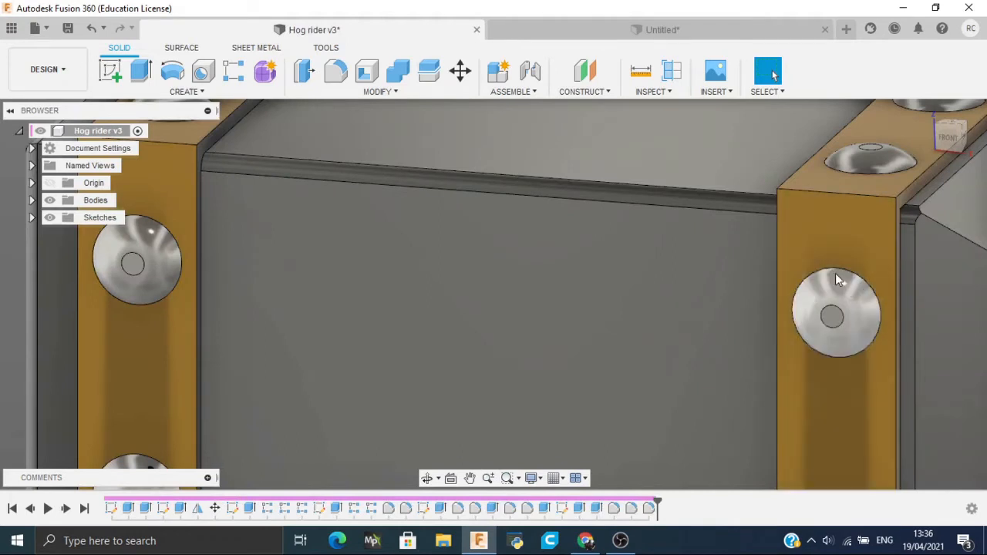
click(558, 32)
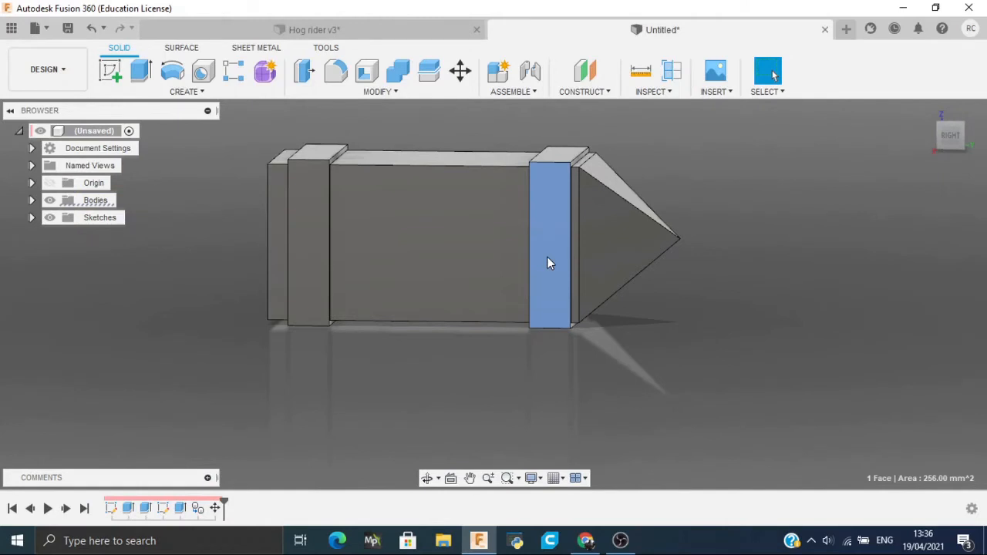
key(c)
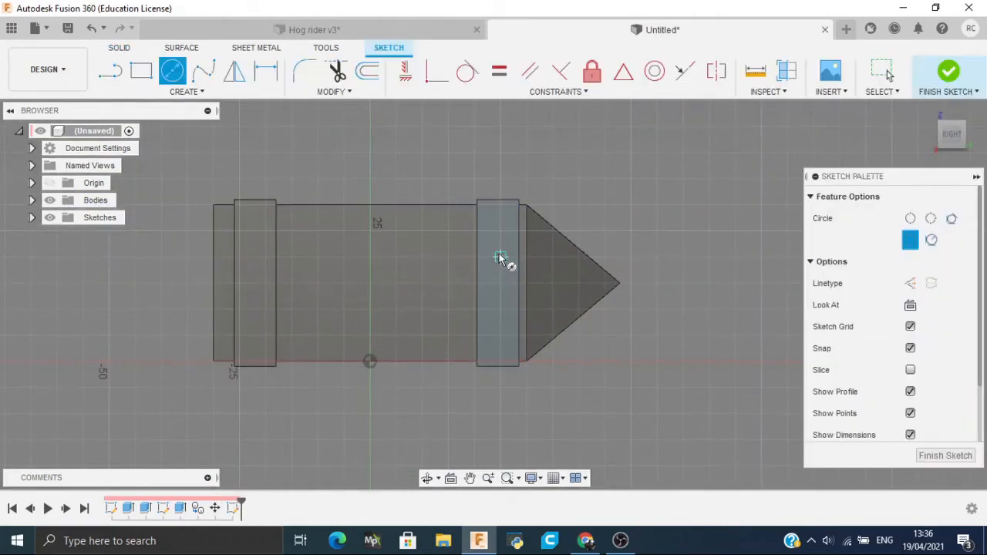
click(497, 266)
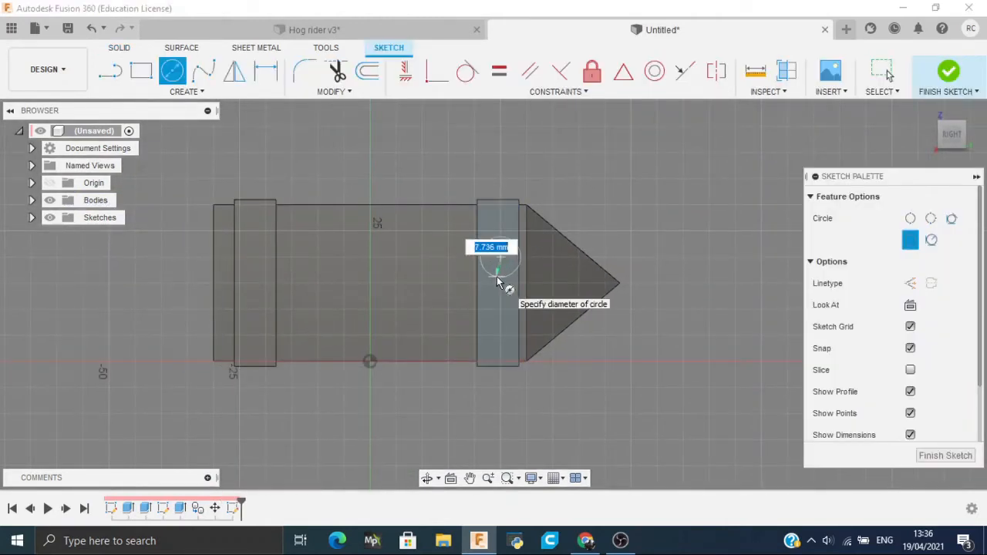
key(Return)
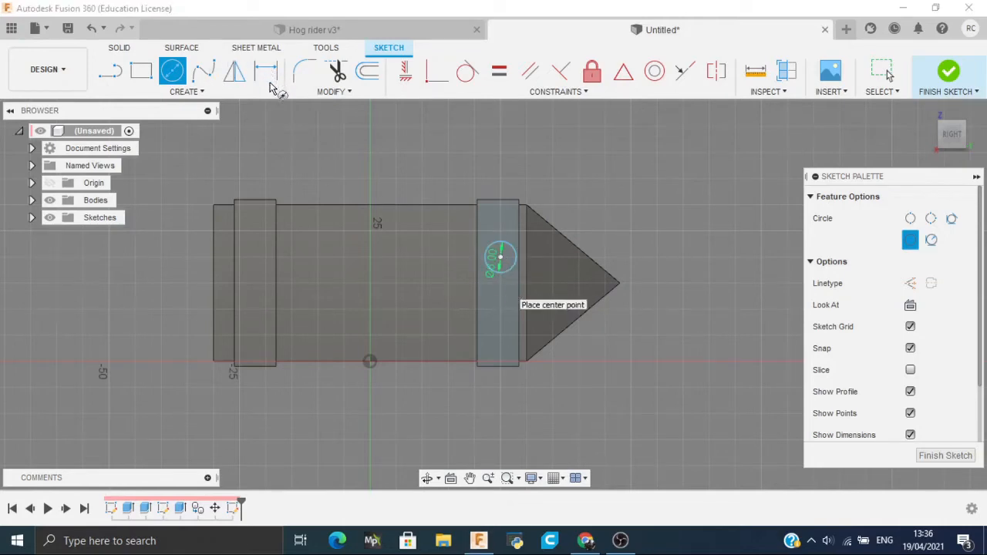
Dimension the circle's centre 8 mm from the upper edge of the band
key(d)
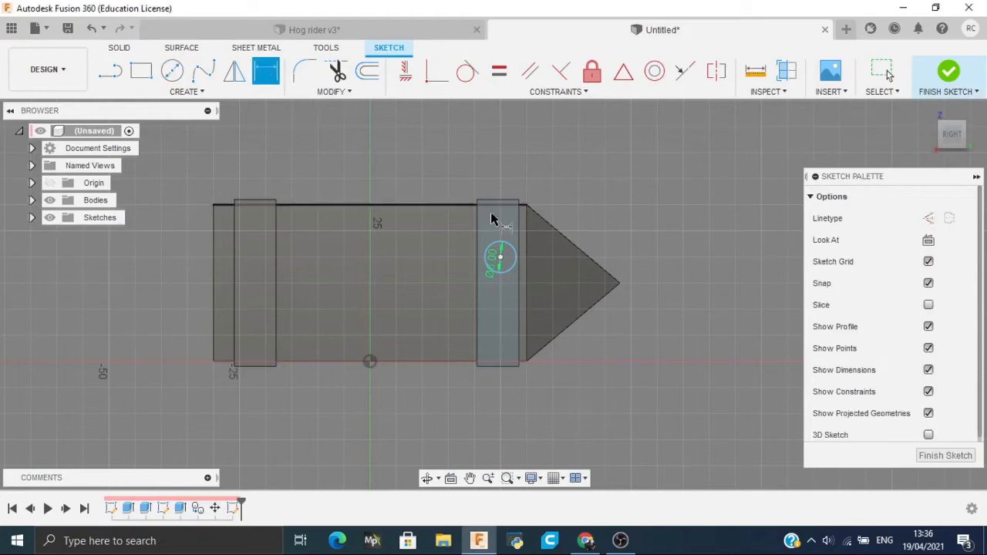
click(502, 262)
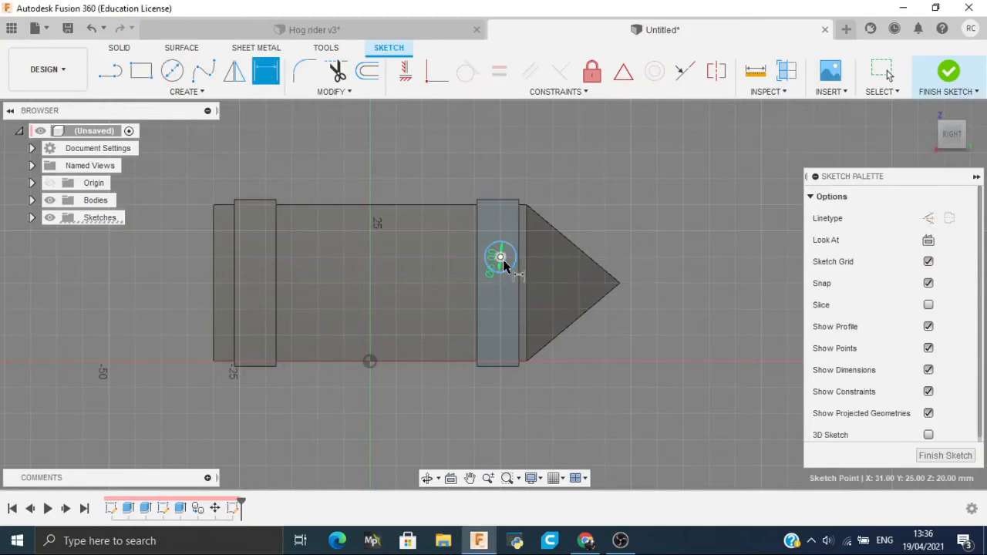
click(503, 203)
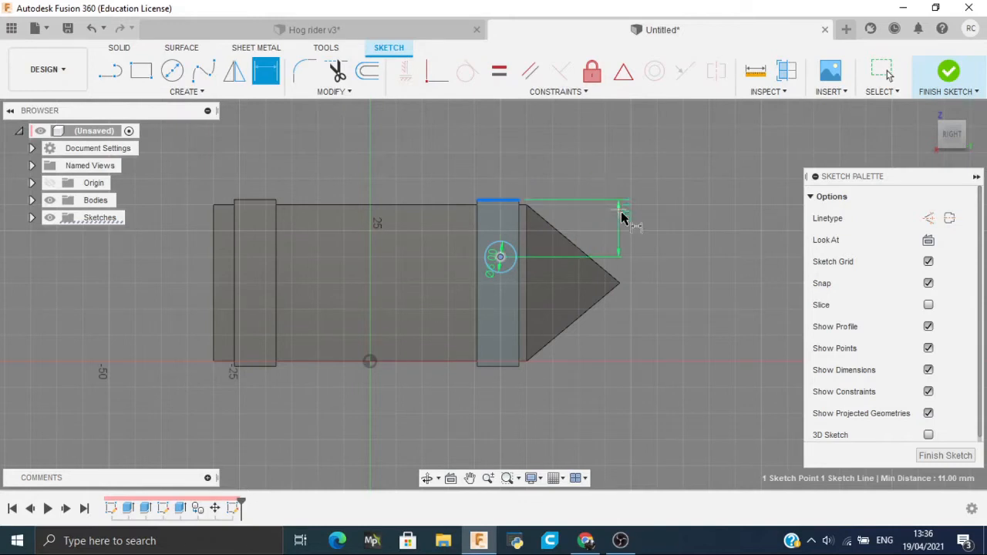
click(629, 224)
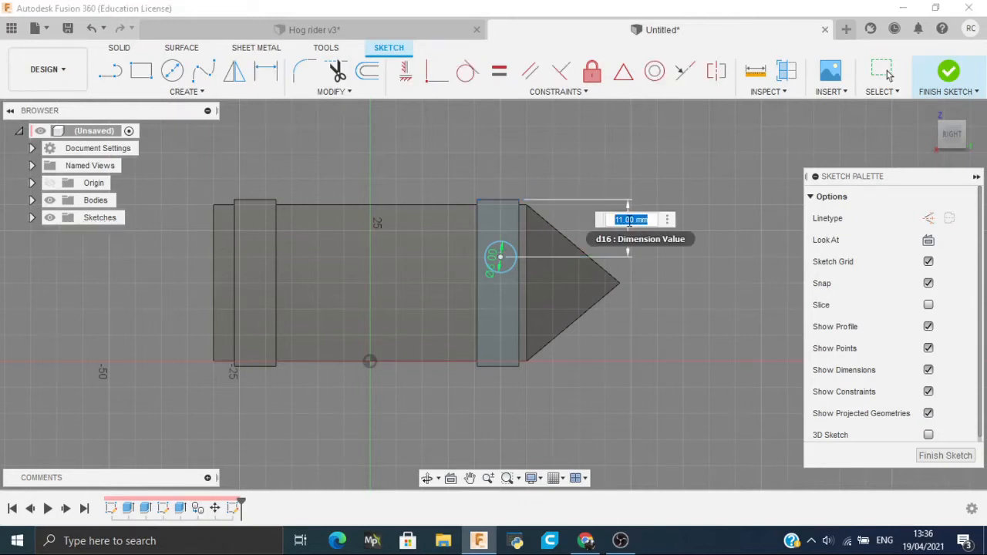
text(8)
key(Return)
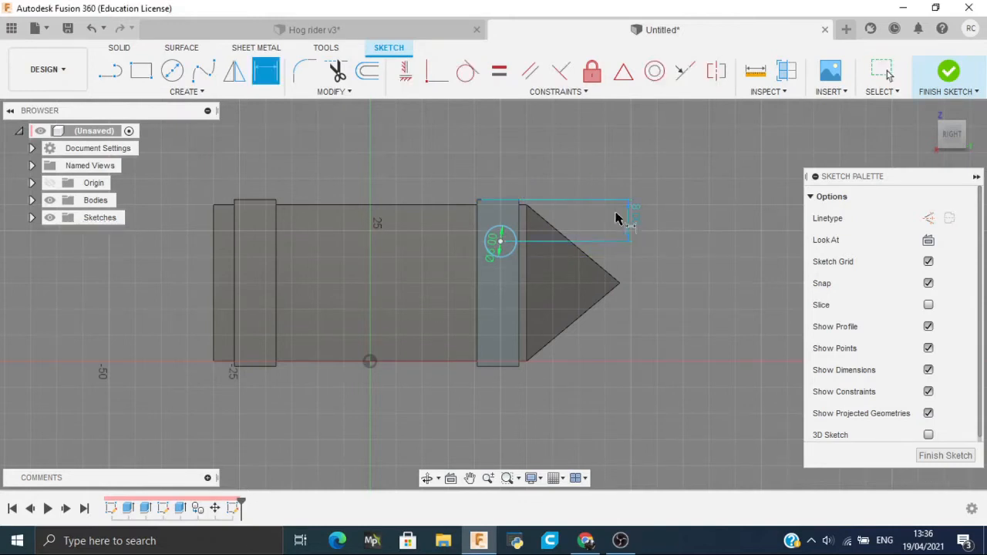
Sketch a second 6 mm diameter circle on the same band face, directly below the first near the lower edge
key(c)
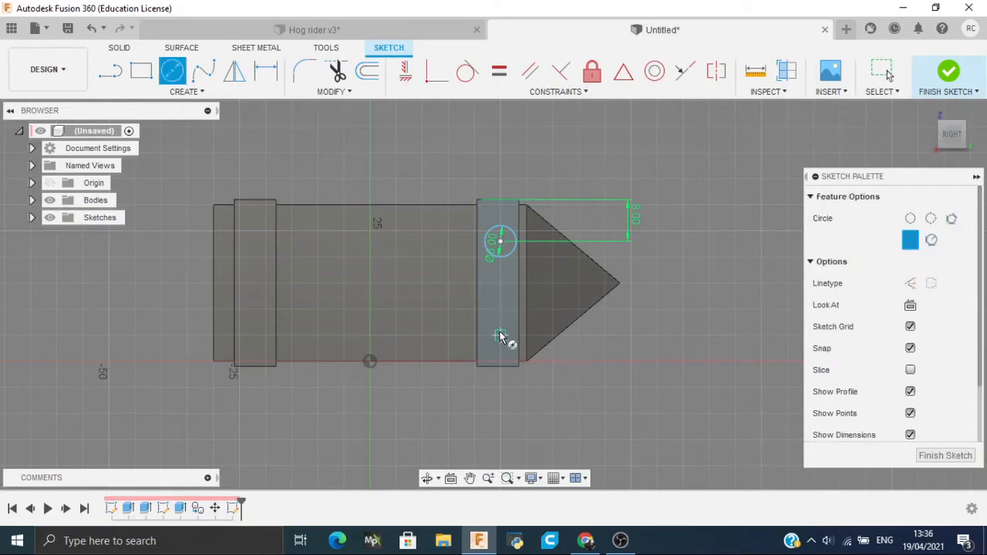
click(499, 337)
text(8)
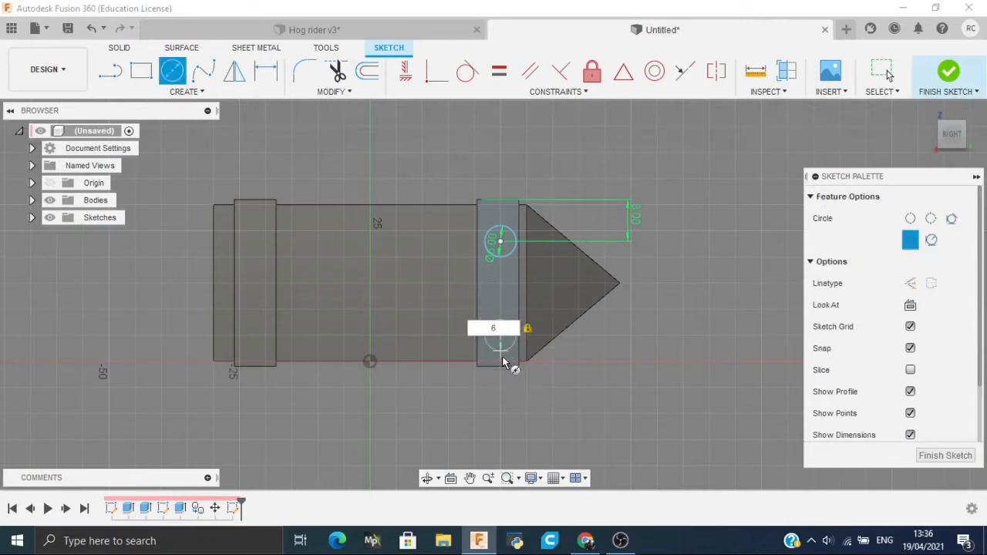
key(Return)
Dimension the lower circle's centre 8 mm from the lower edge of the band
key(d)
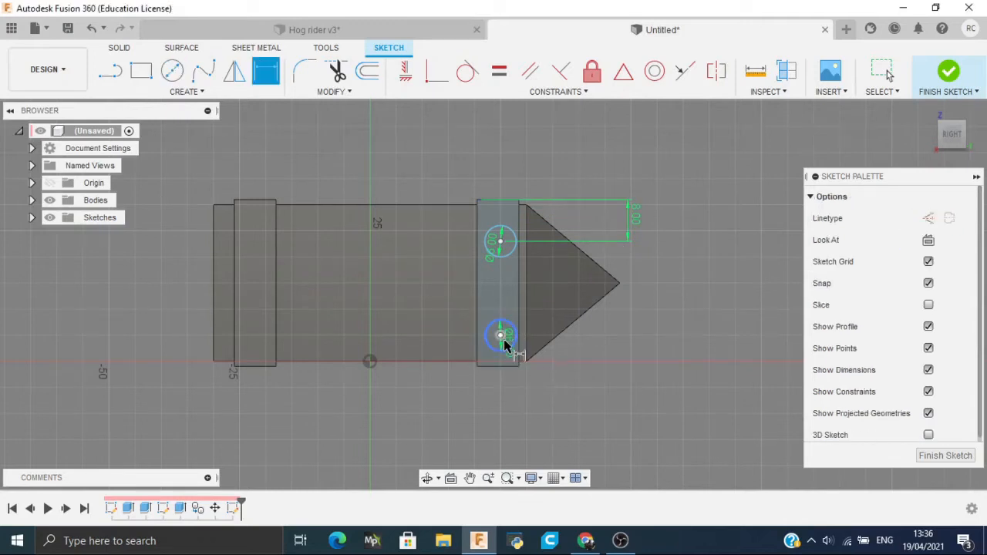
click(500, 336)
click(502, 366)
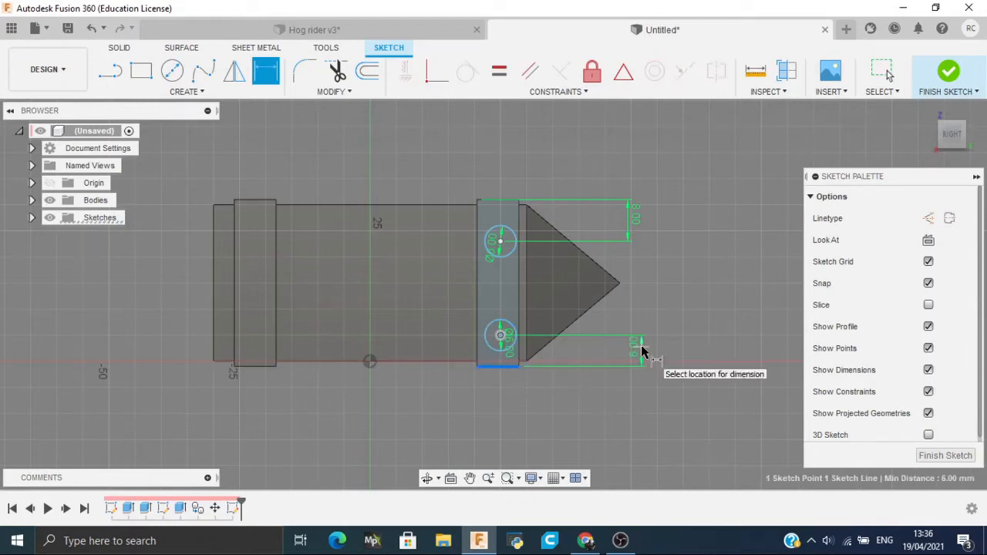
click(643, 346)
text(8)
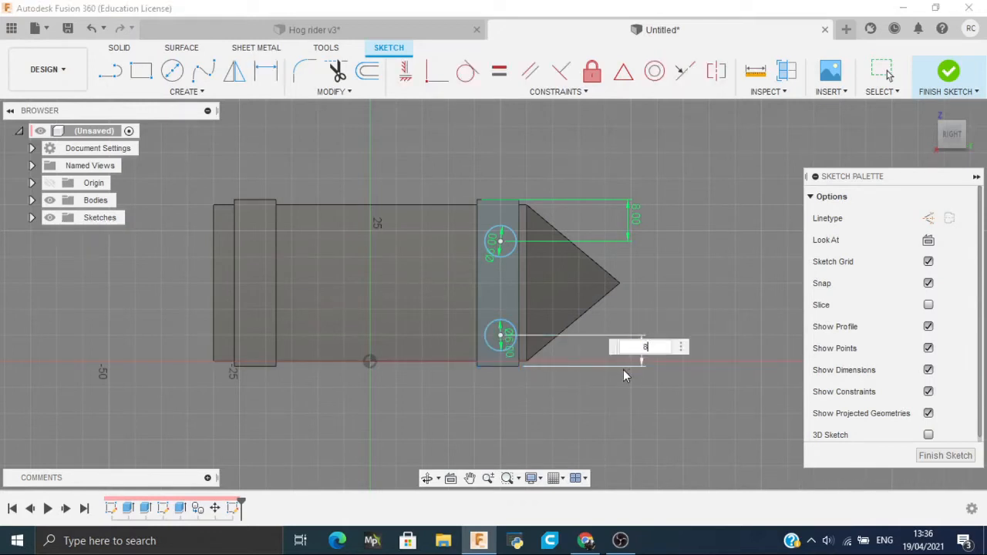
key(Return)
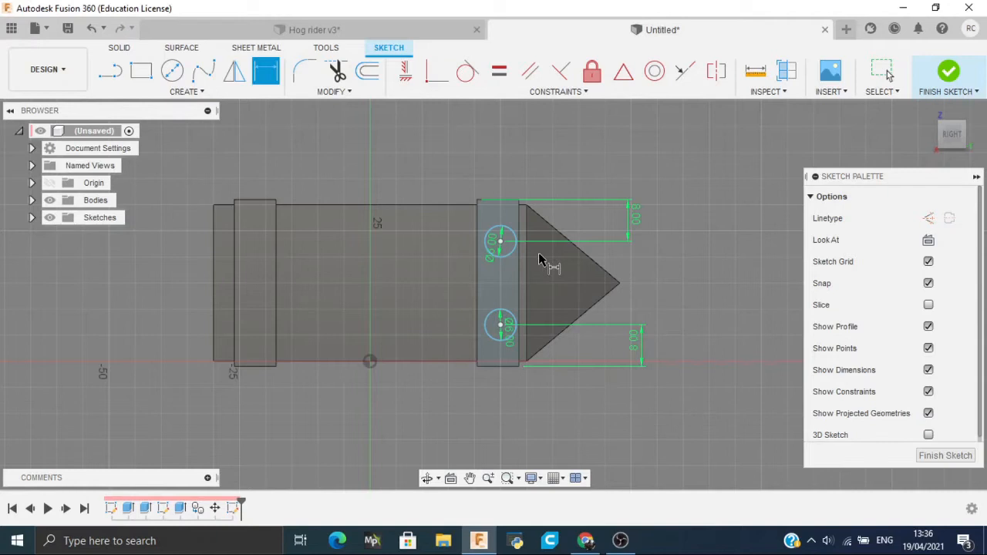
Dimension the vertical distance between the two circle centres and finish the sketch
click(499, 324)
click(501, 242)
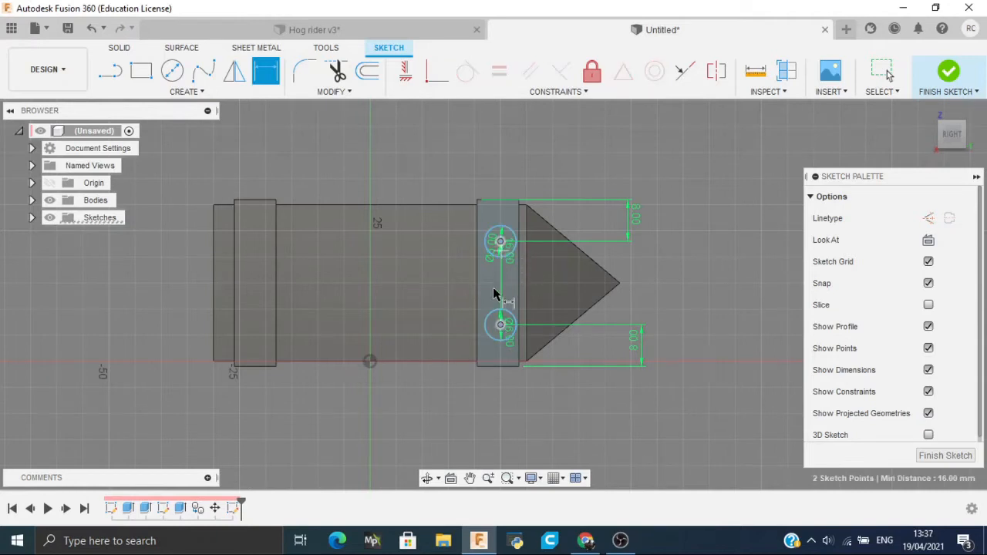
click(645, 280)
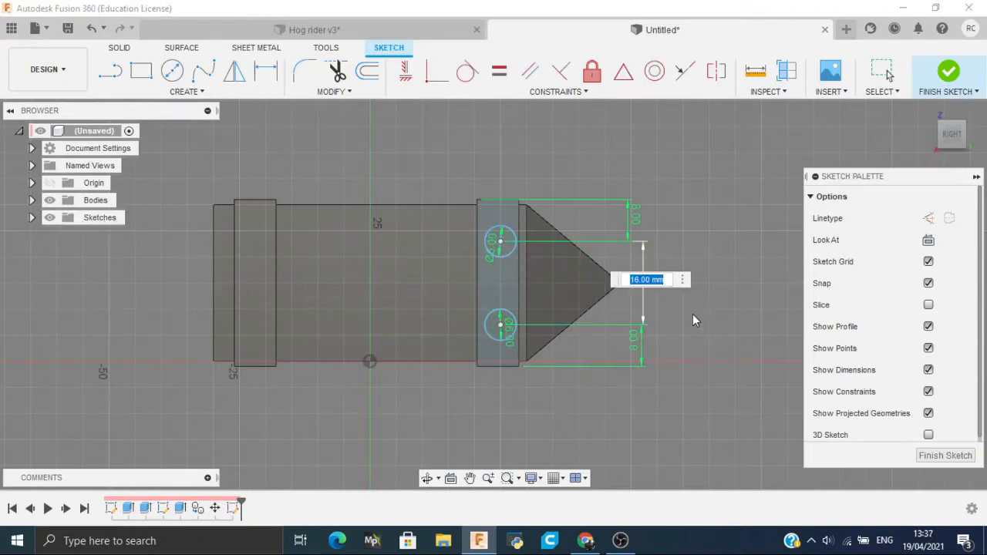
key(Return)
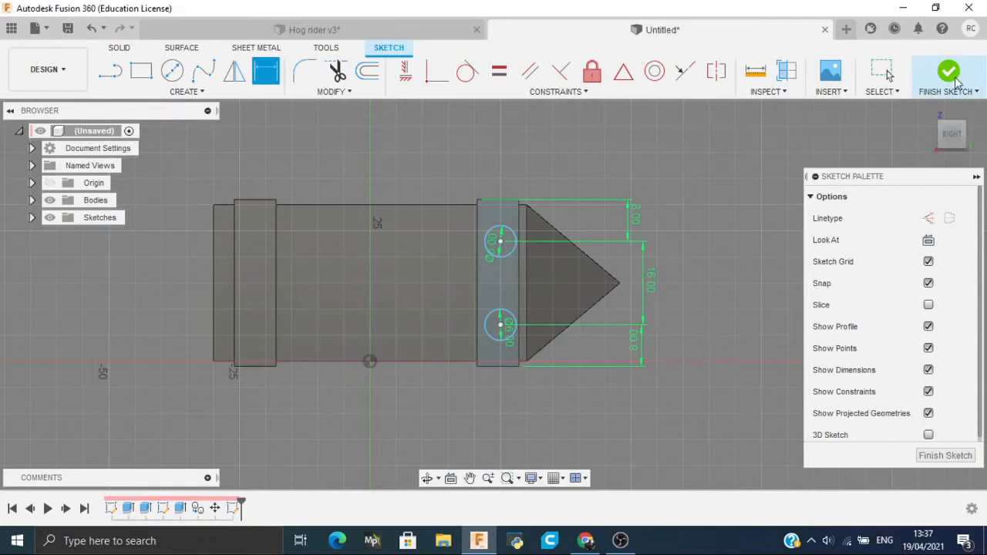
click(956, 82)
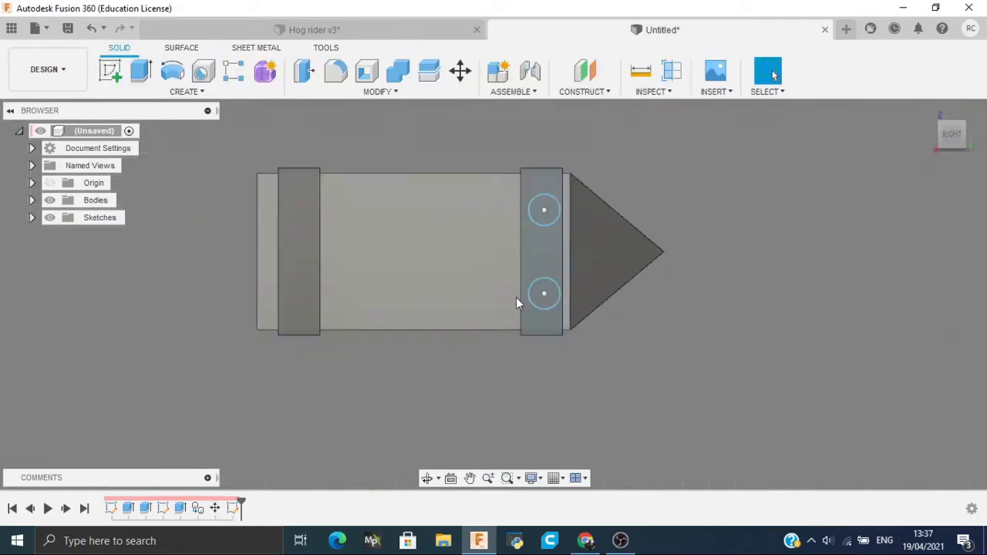
Reopen the band's circle sketch and shift both circles 1 mm away from the tip, move them 0.5 mm back, and finish the sketch
scroll(547, 213, up, 3)
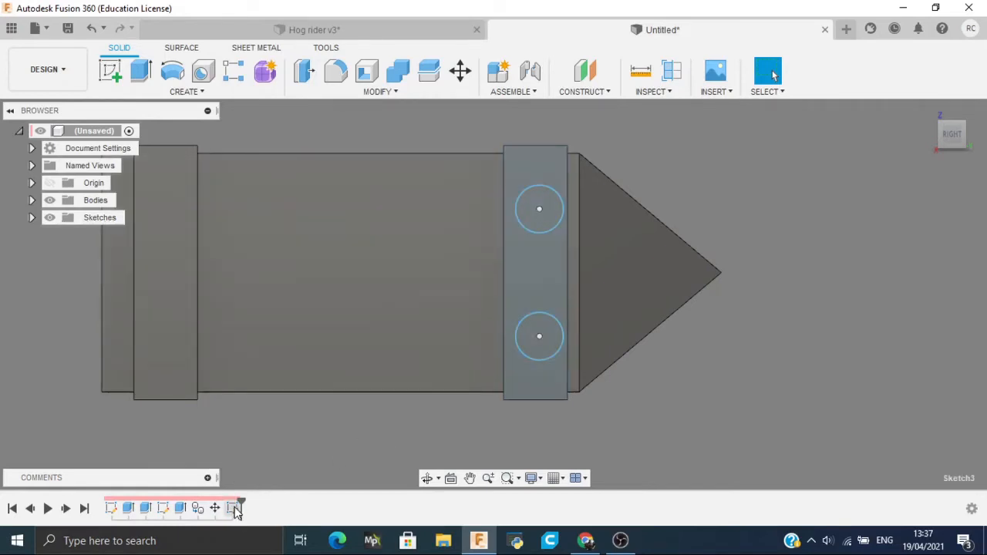
double_click(234, 509)
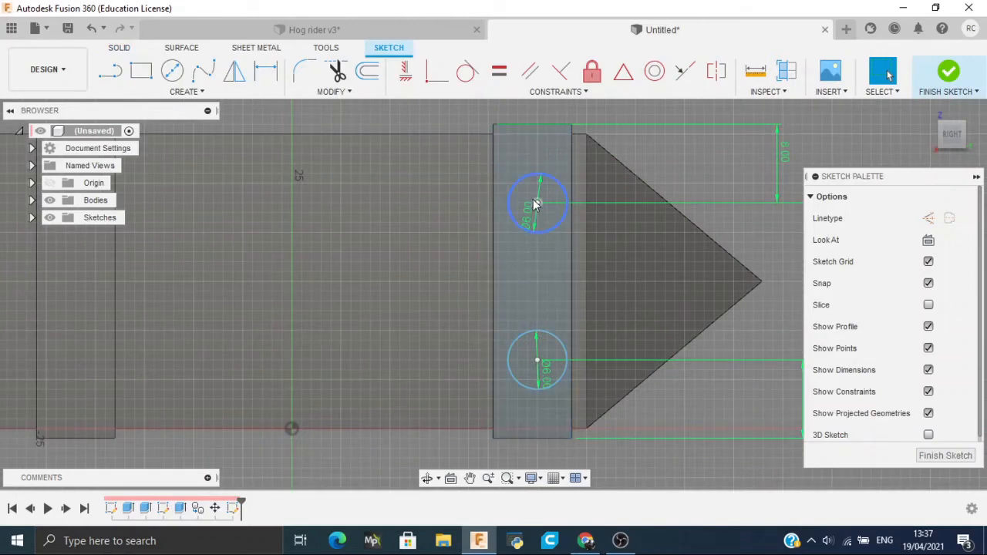
click(537, 206)
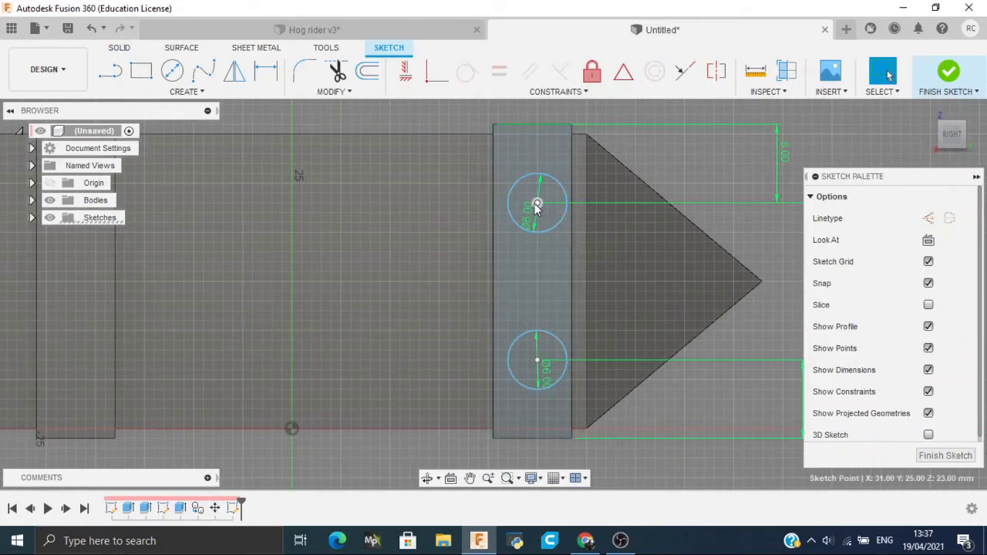
drag(536, 205, 532, 207)
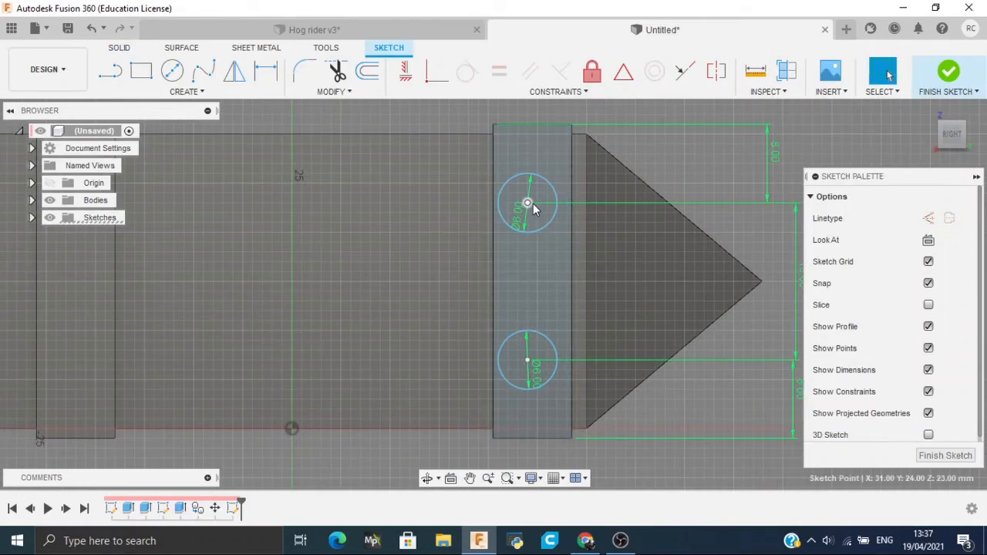
key(m)
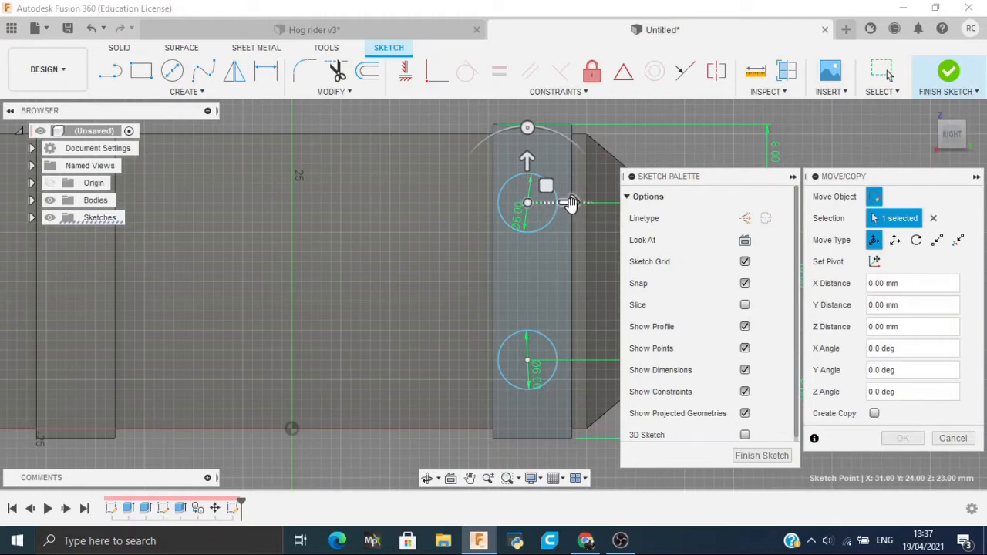
click(571, 204)
text(.)
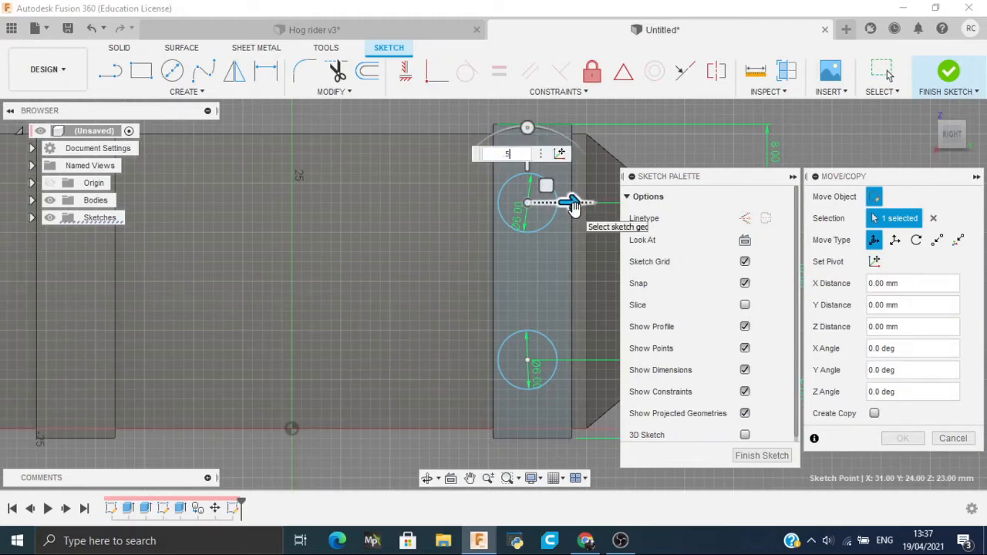
text(5)
key(Return)
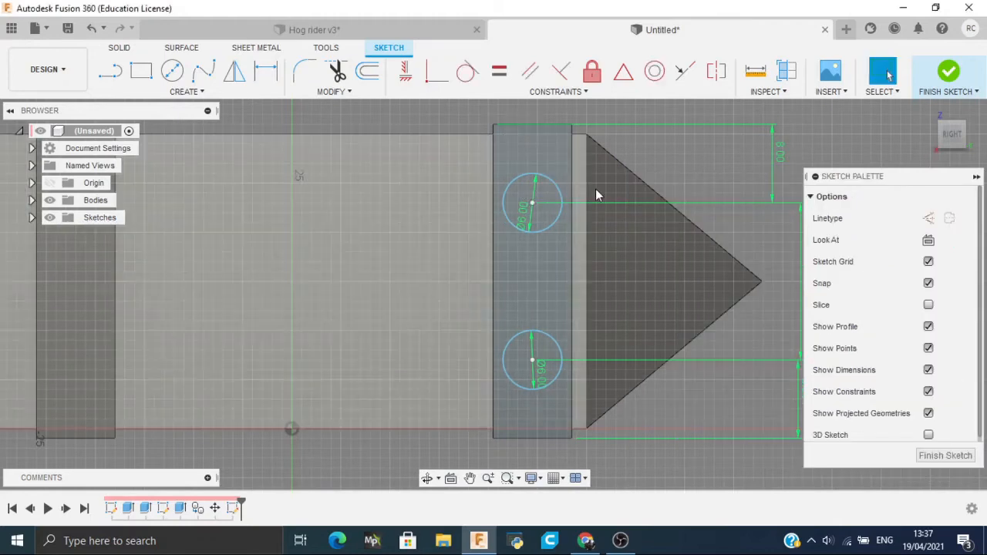
click(947, 73)
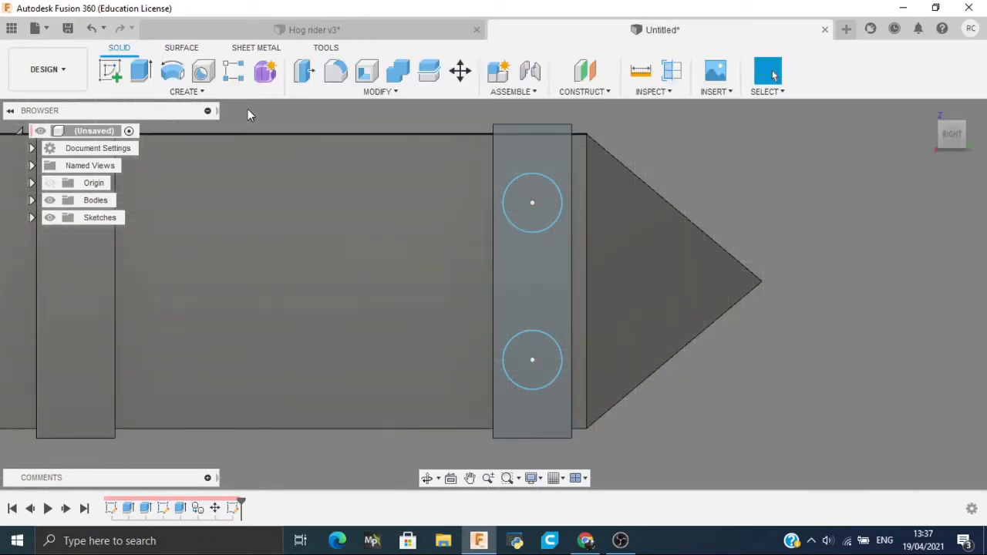
Extrude both circles on the band face 1 mm outward as studs using the Join operation
click(141, 70)
click(555, 207)
click(531, 361)
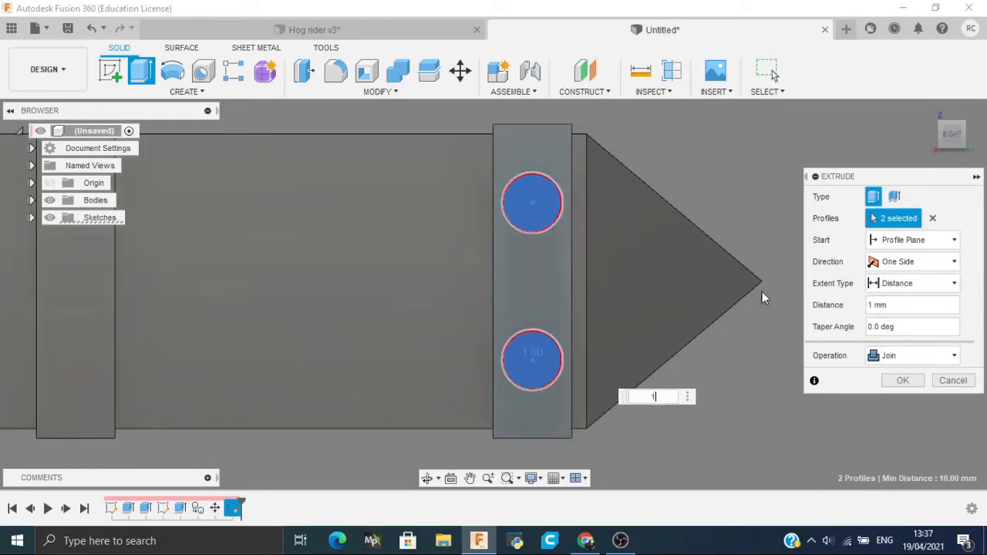
click(900, 385)
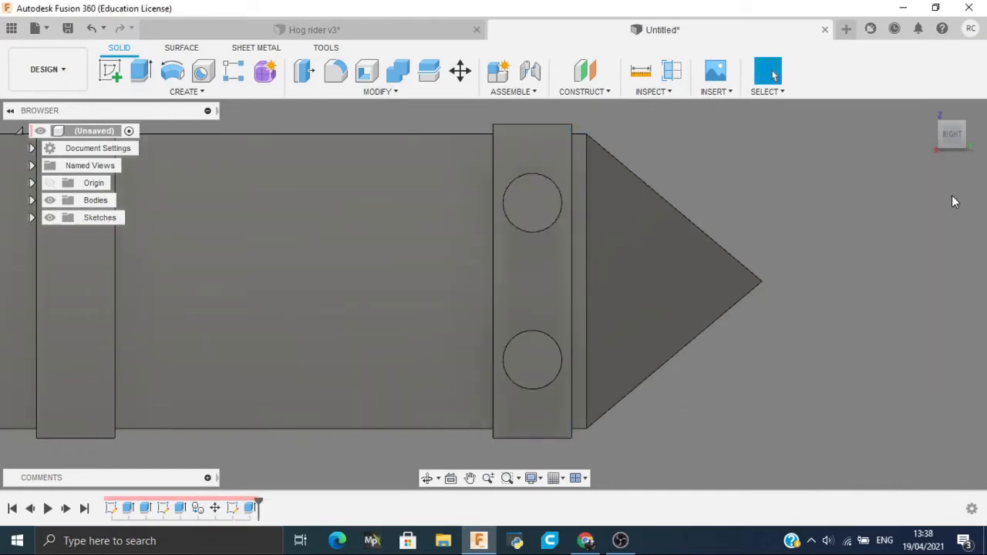
drag(949, 139, 932, 131)
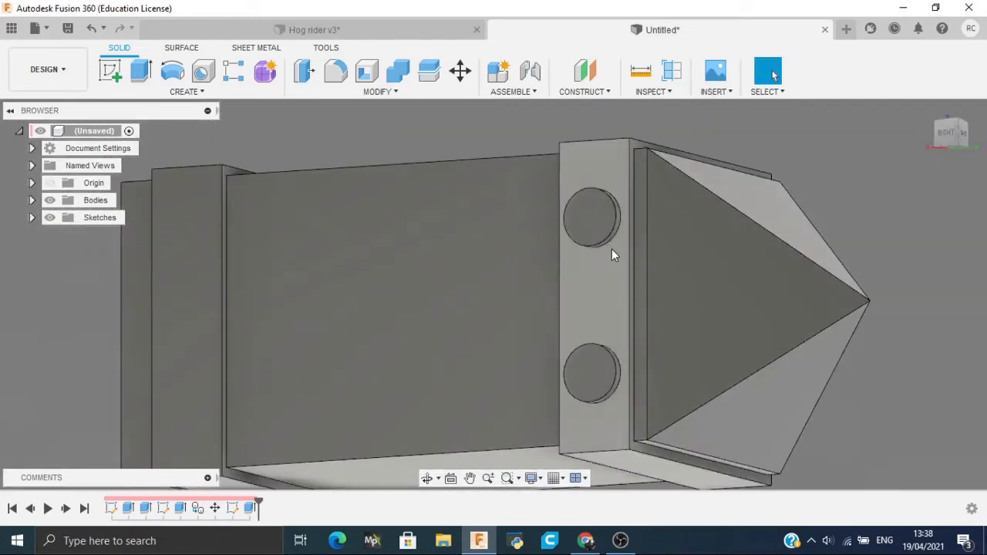
Examine the stud layout on the bands in the Hog rider v3 reference design and return to the new design
click(324, 31)
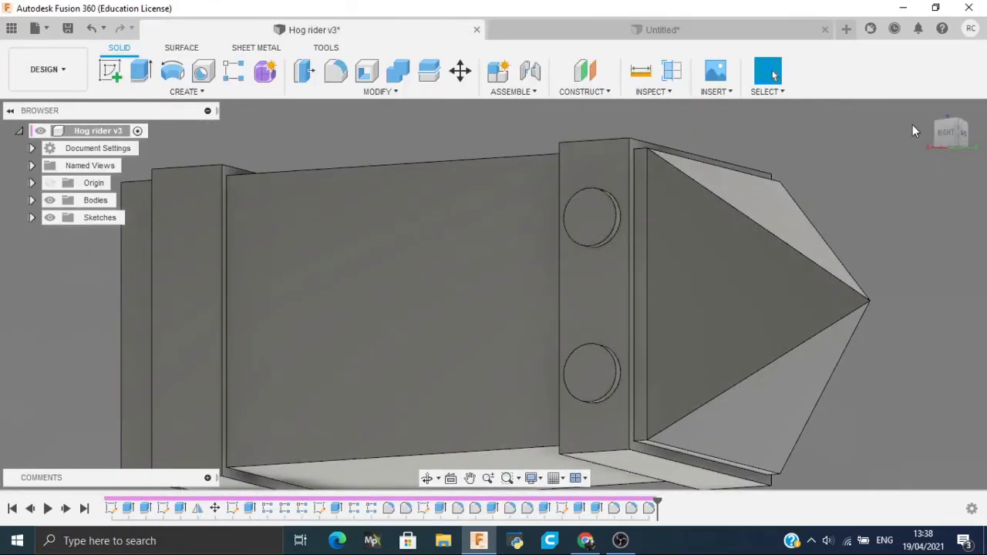
scroll(495, 248, down, 3)
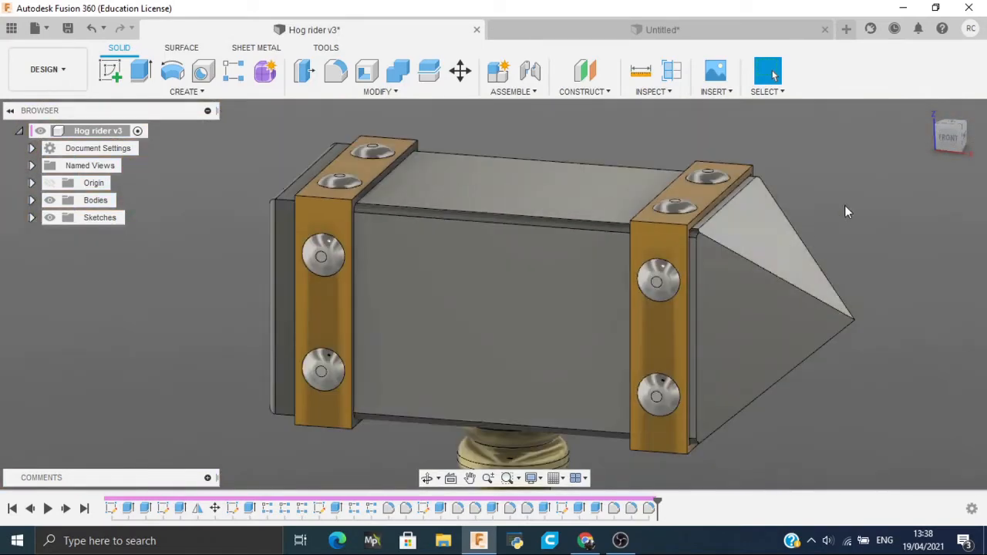
mouse_move(952, 137)
mouse_down()
mouse_move(926, 116)
mouse_move(902, 121)
mouse_move(864, 154)
mouse_move(810, 123)
mouse_move(679, 142)
mouse_move(740, 101)
mouse_move(833, 124)
mouse_move(833, 170)
mouse_move(855, 97)
mouse_up()
click(719, 35)
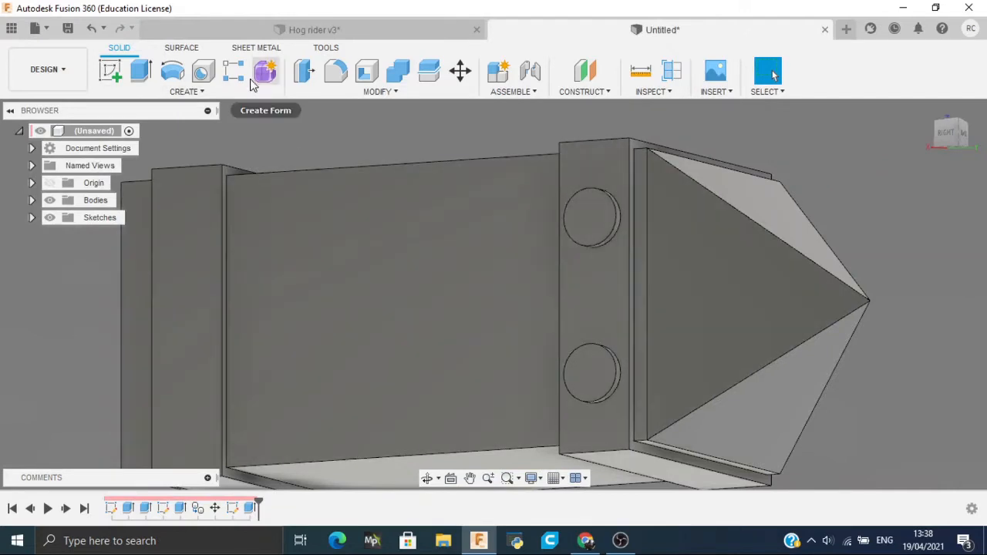
Start a Mirror operation with the object type set to Features
click(192, 91)
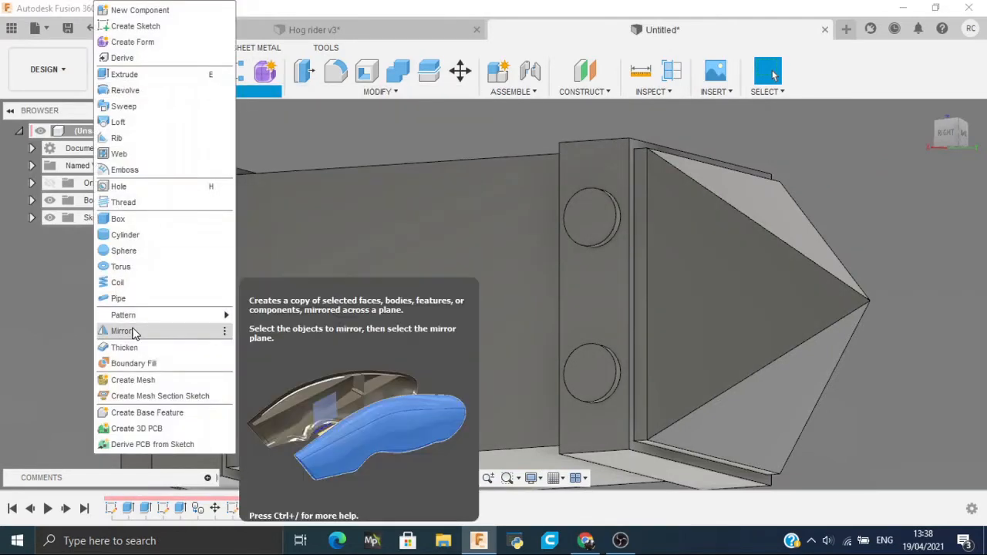
click(124, 331)
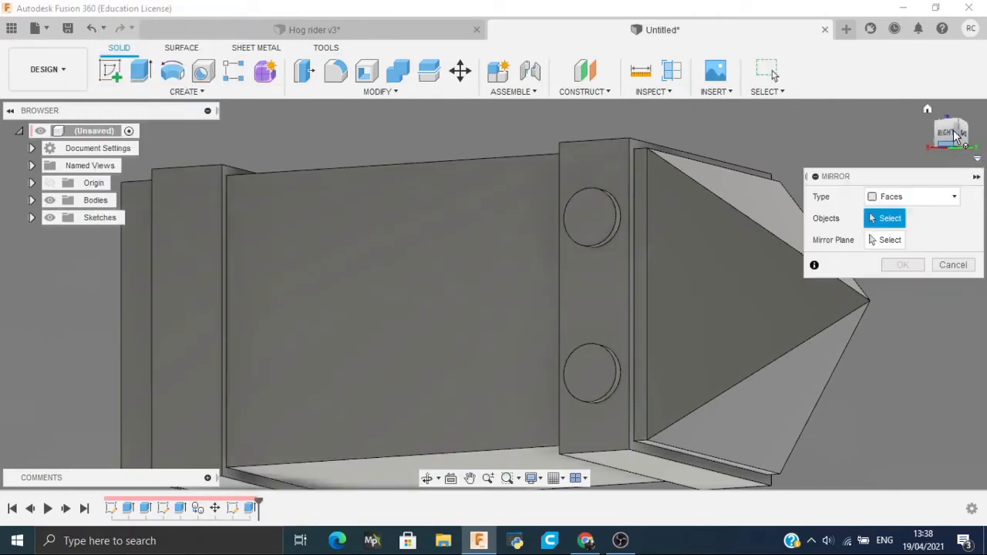
drag(954, 133, 964, 135)
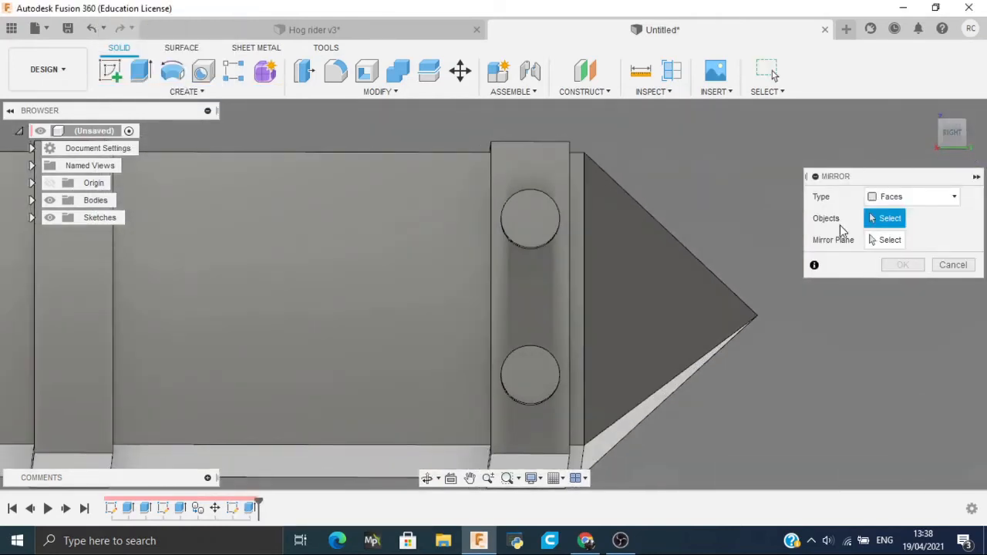
click(916, 202)
click(919, 243)
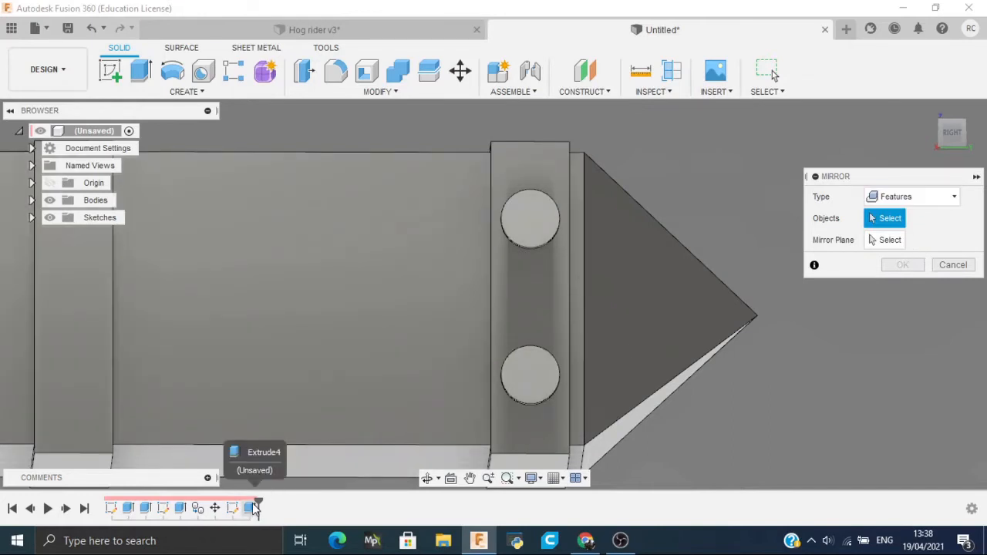
click(251, 508)
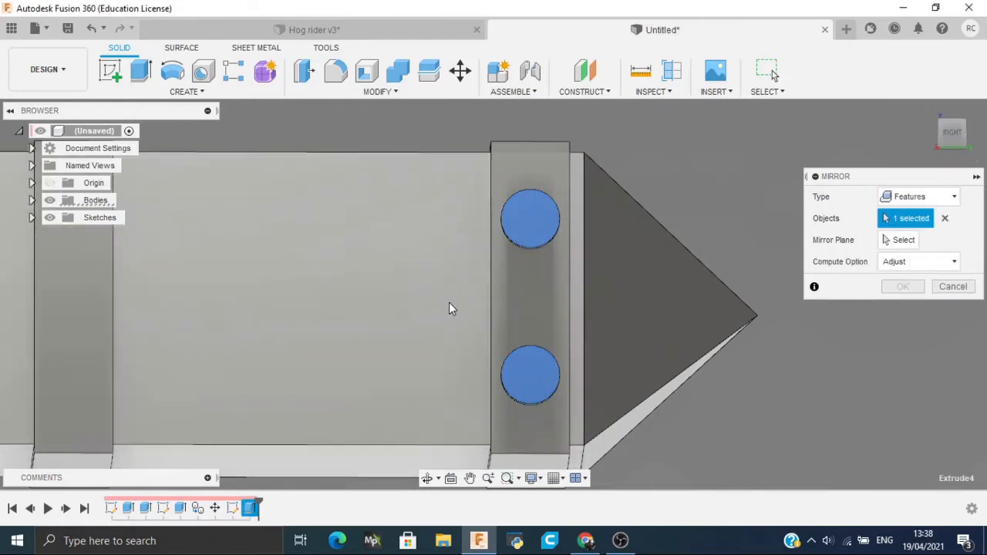
middle_drag(449, 303, 808, 275)
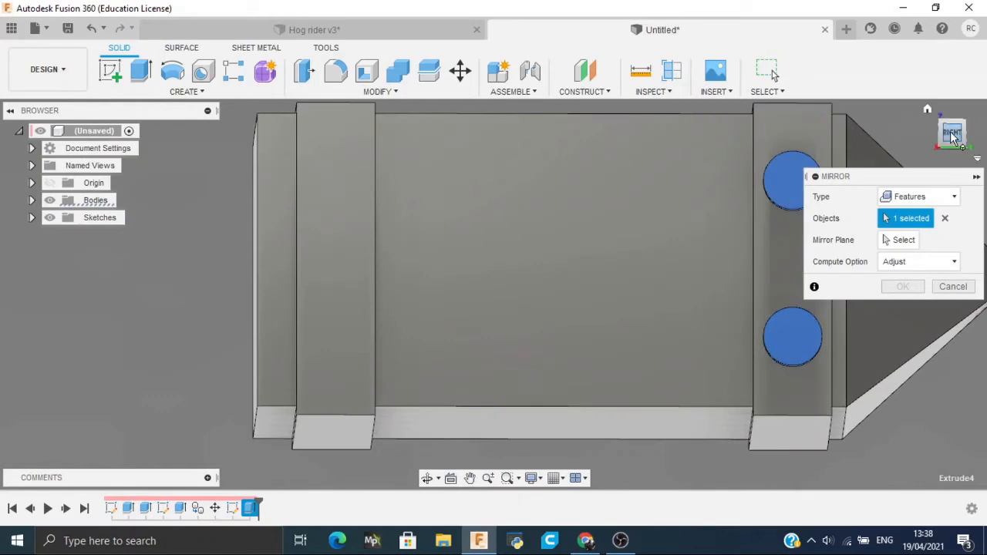
drag(953, 138, 845, 132)
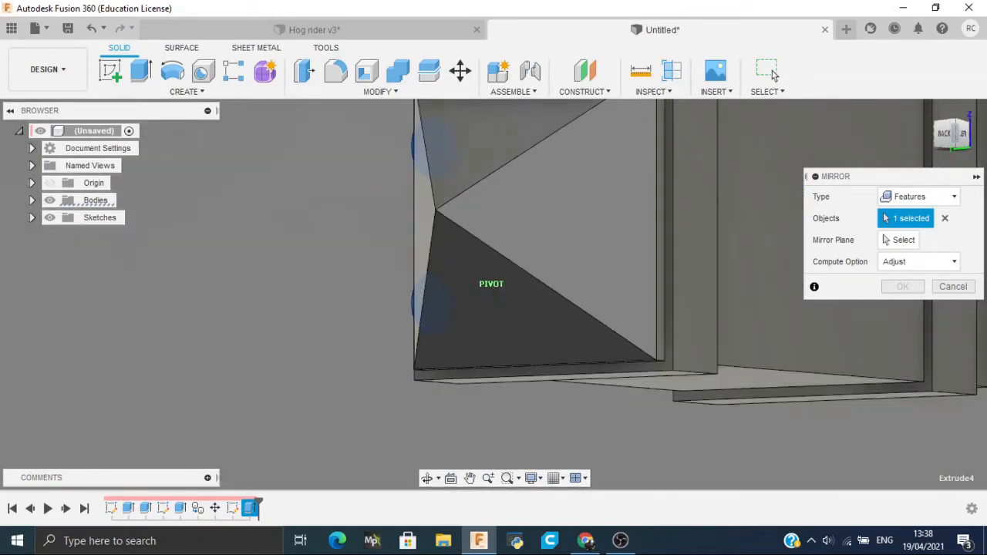
click(746, 210)
scroll(745, 212, down, 3)
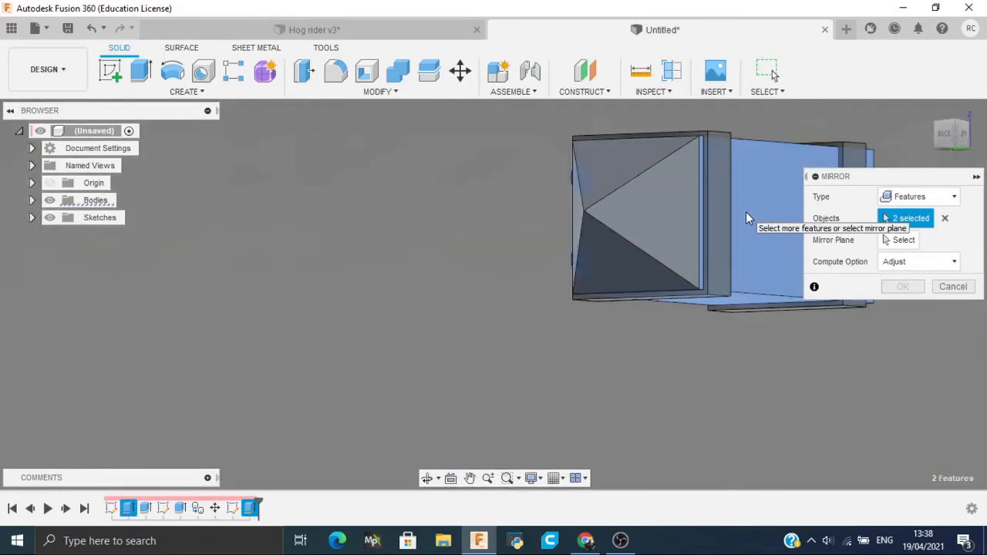
scroll(746, 212, down, 2)
scroll(752, 214, up, 5)
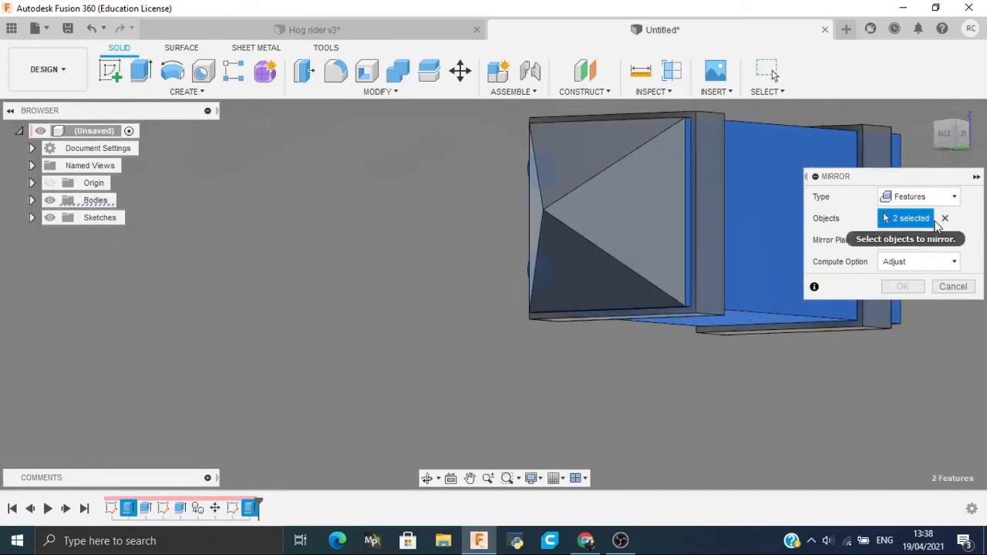
click(945, 218)
Mirror the stud extrusion feature across the head block's opposite long side face
click(889, 242)
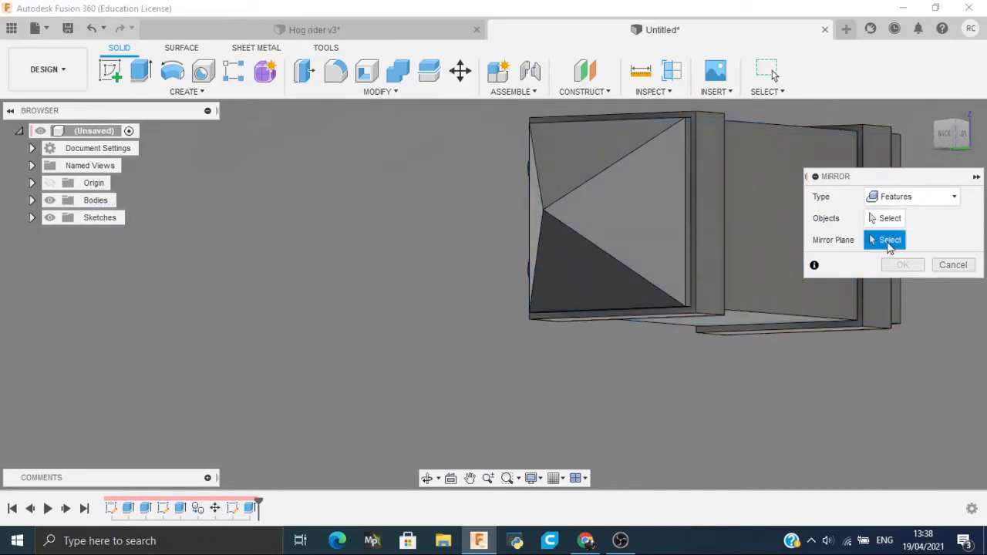
click(764, 256)
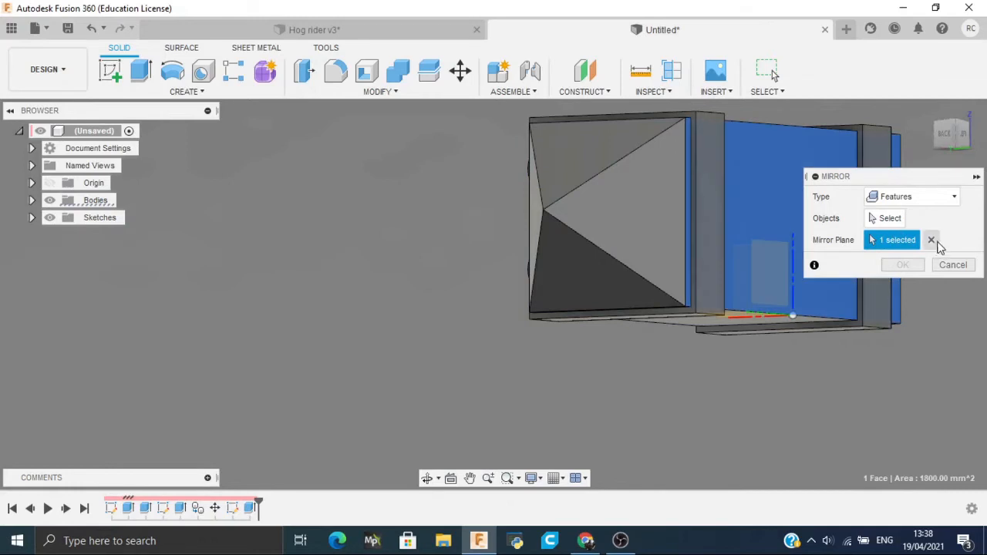
click(896, 220)
drag(943, 137, 955, 125)
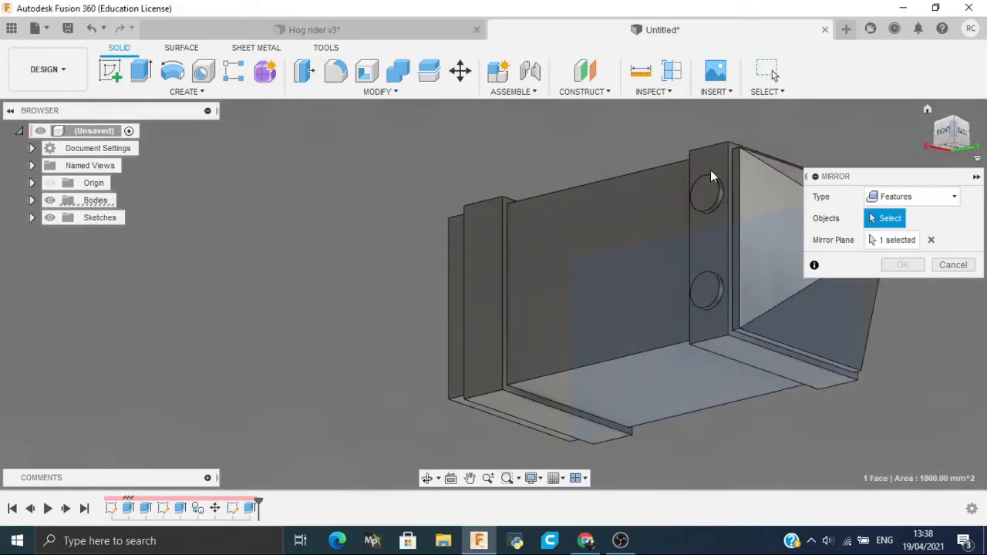
click(249, 508)
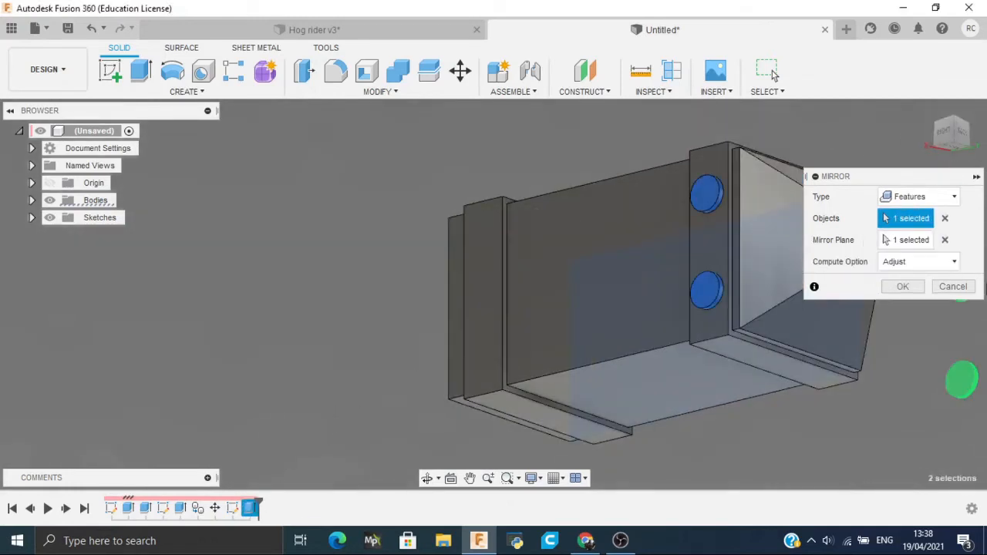
drag(958, 133, 938, 131)
shift+middle_drag(494, 295, 493, 339)
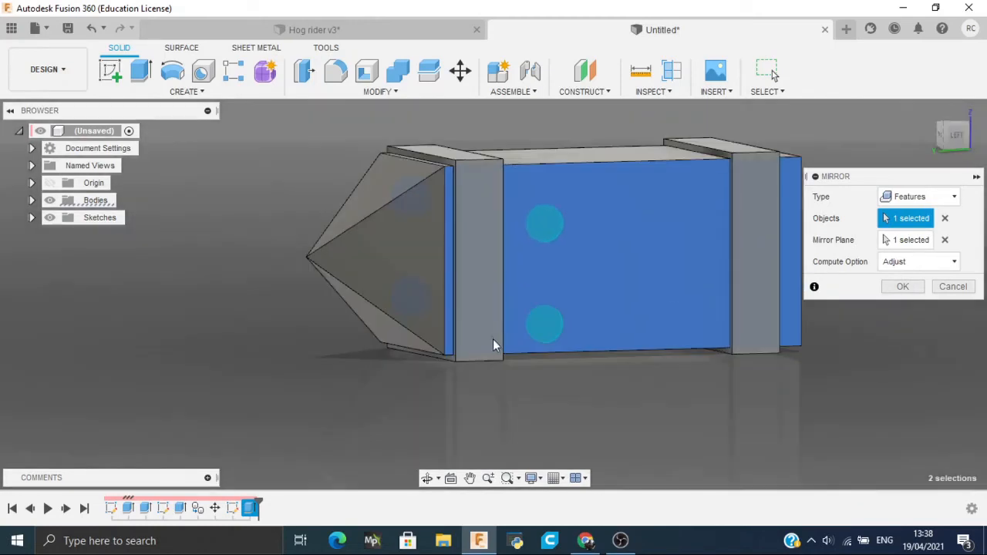
click(904, 291)
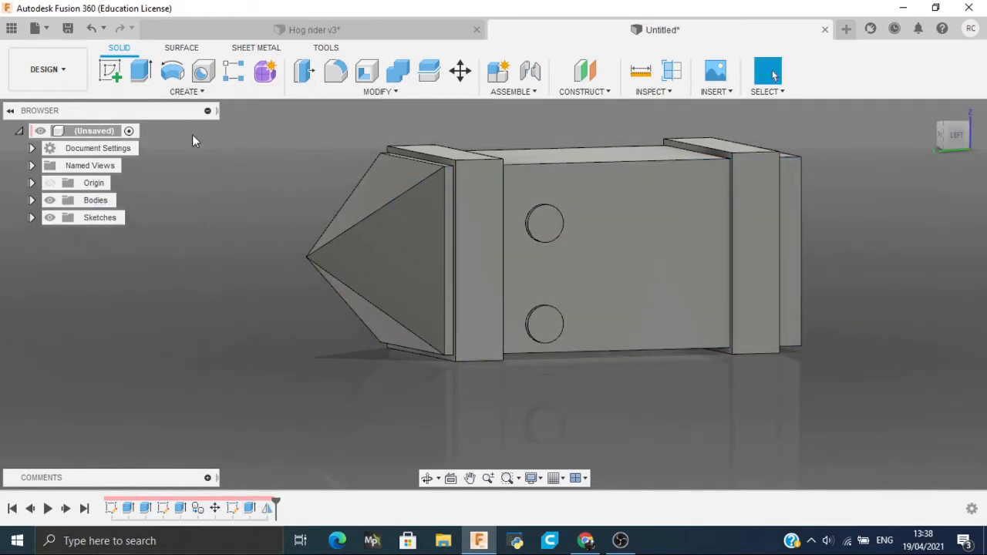
Set up a Move/Copy of the two mirrored stud bodies beside the pointed end, with copy creation enabled
key(m)
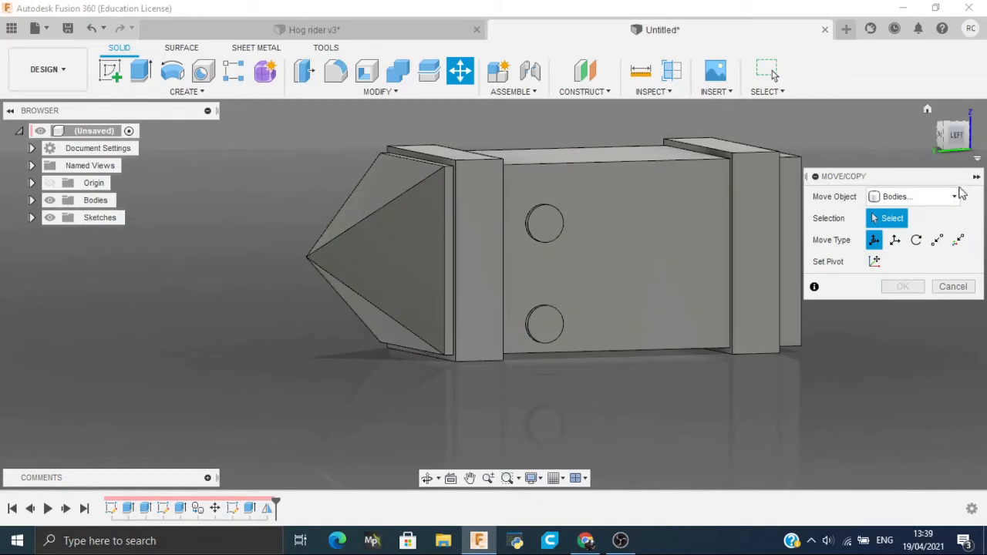
click(914, 196)
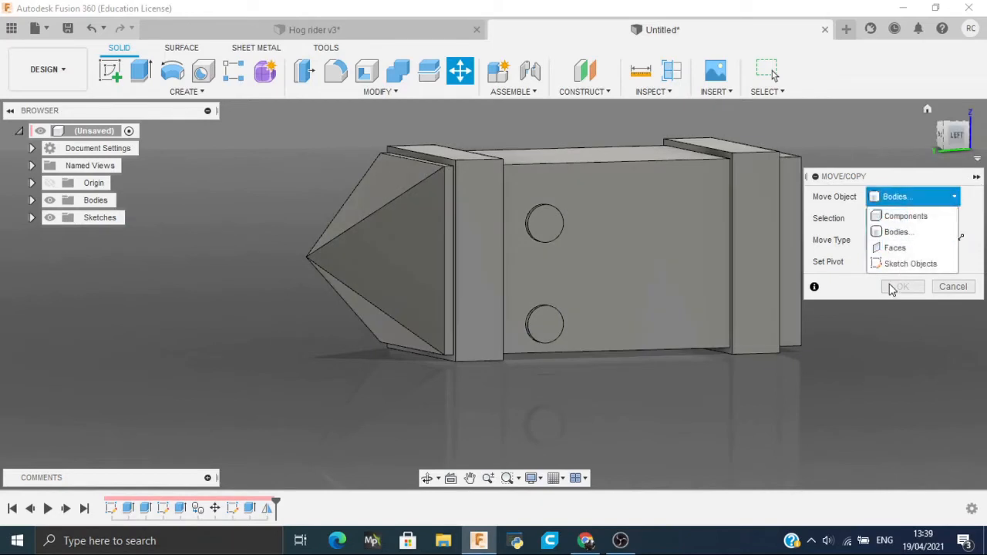
click(898, 232)
click(543, 232)
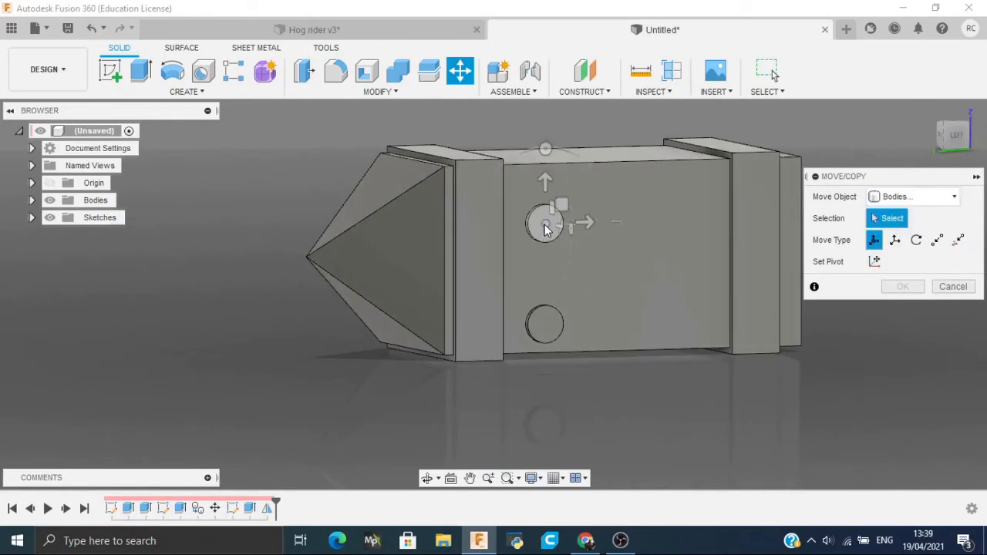
click(544, 230)
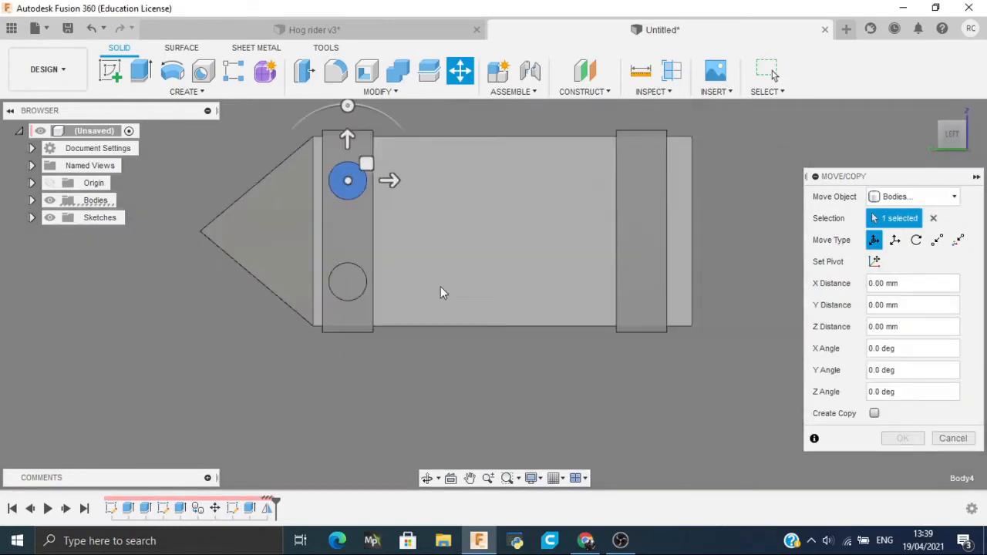
click(345, 284)
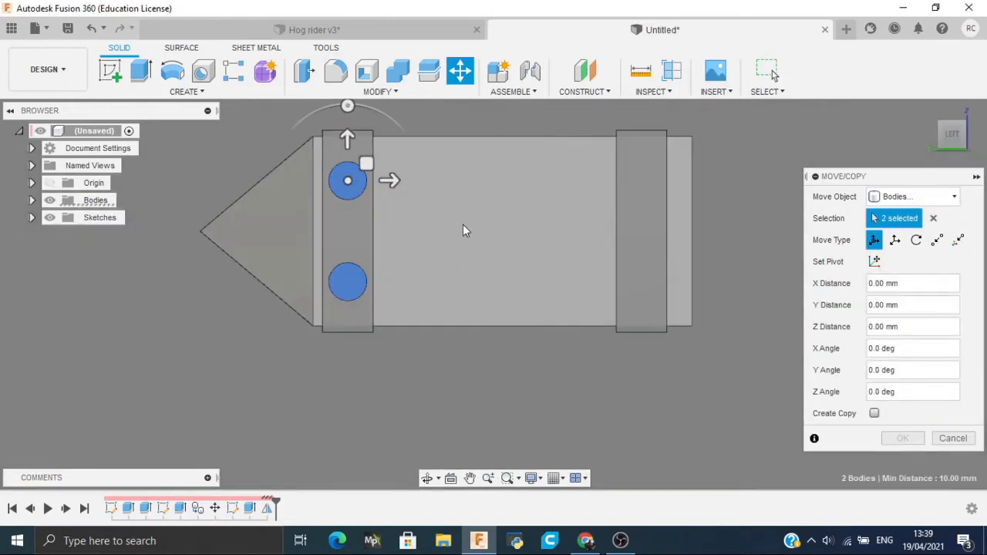
click(874, 414)
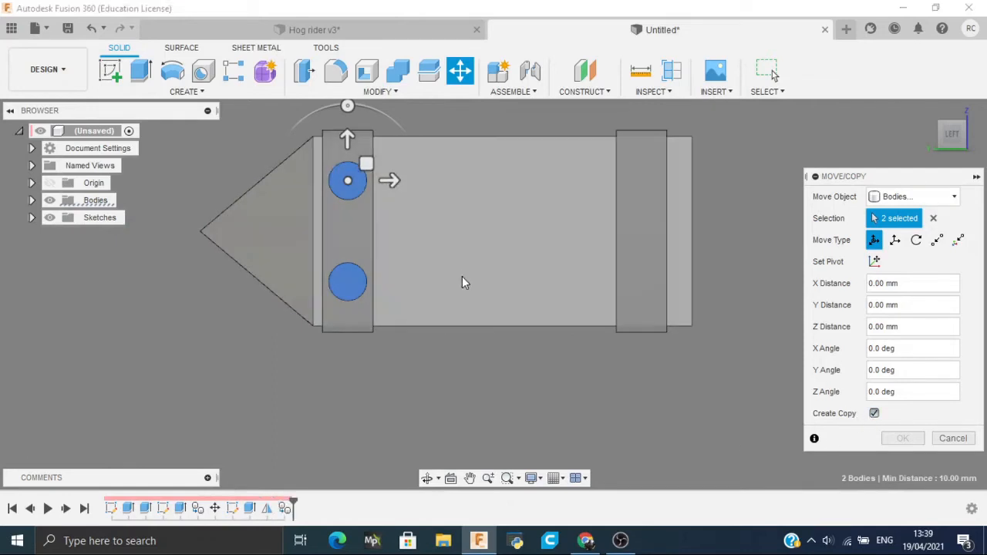
Place the copies of the two studs 46.5 mm along X, in line with the band at the flat end
drag(389, 181, 680, 180)
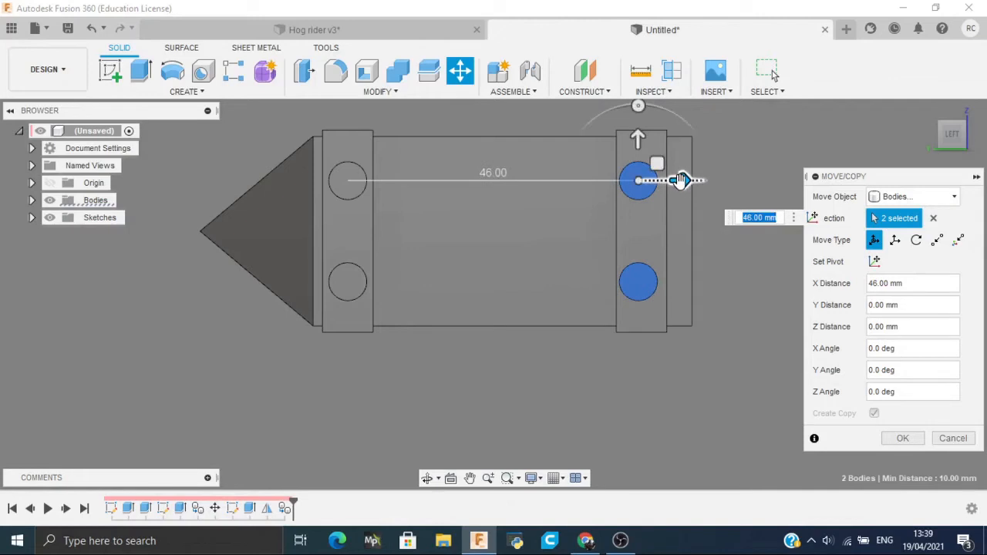
text(47)
key(Return)
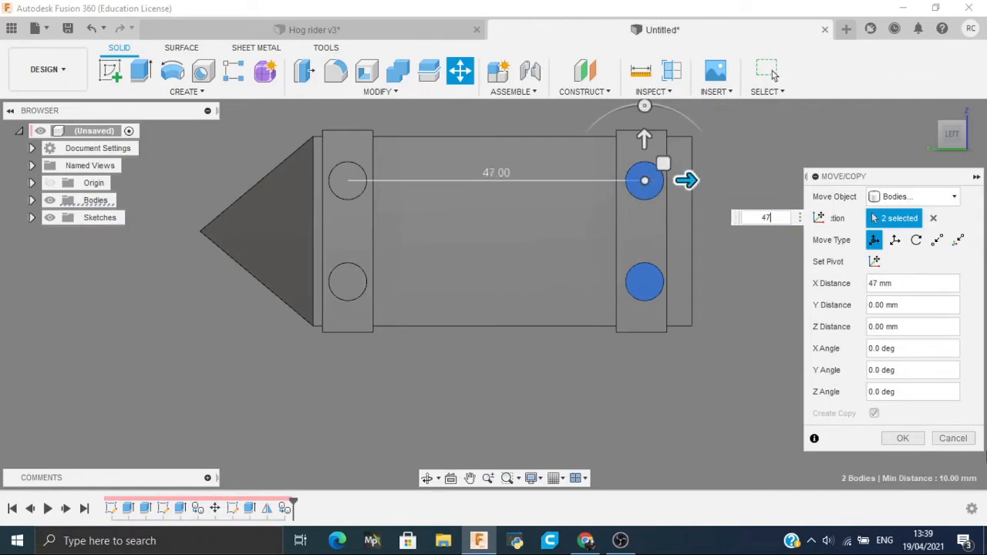
key(BackSpace)
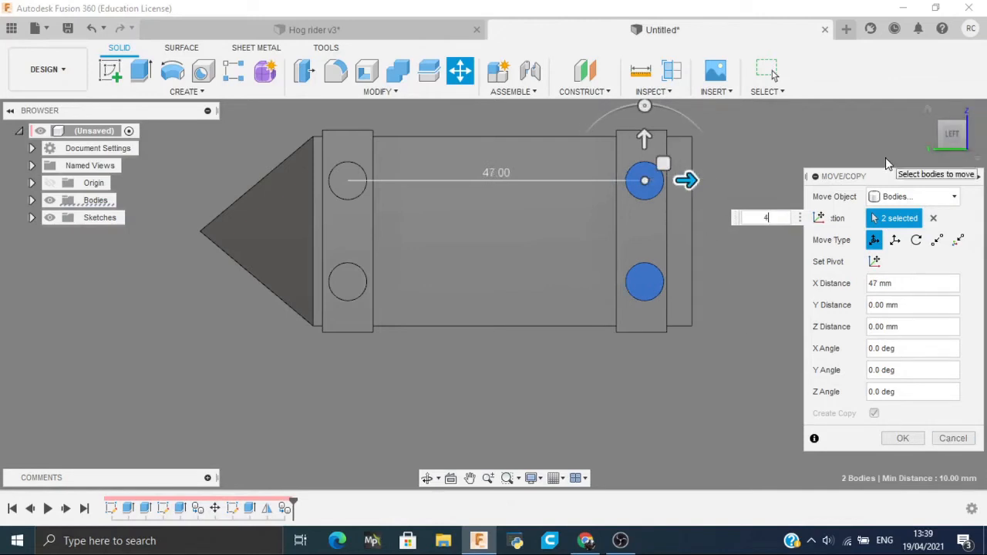
text(8)
key(BackSpace)
text(6.5)
key(Return)
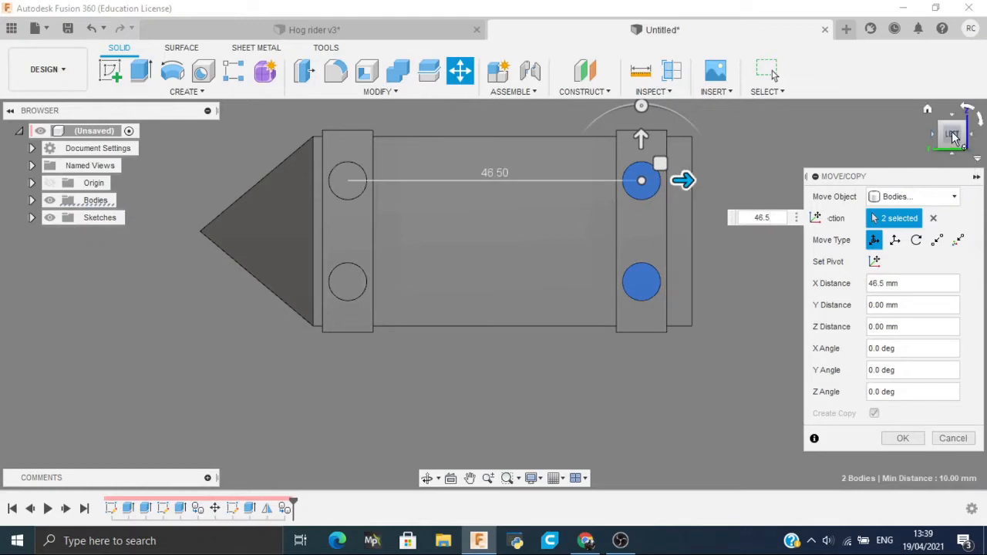
click(902, 438)
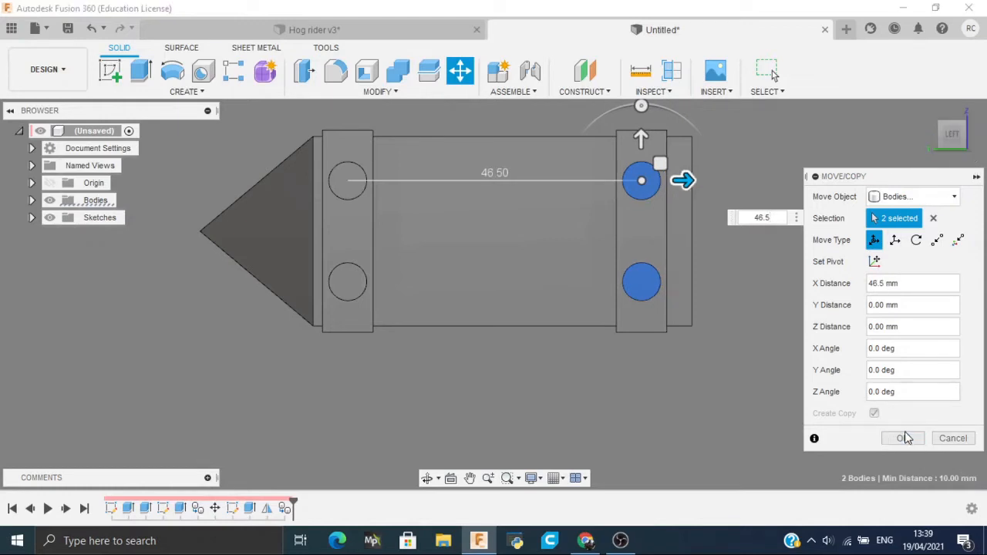
Mirror the stud move feature across the long side face on the opposite side of the head block
drag(952, 141, 967, 155)
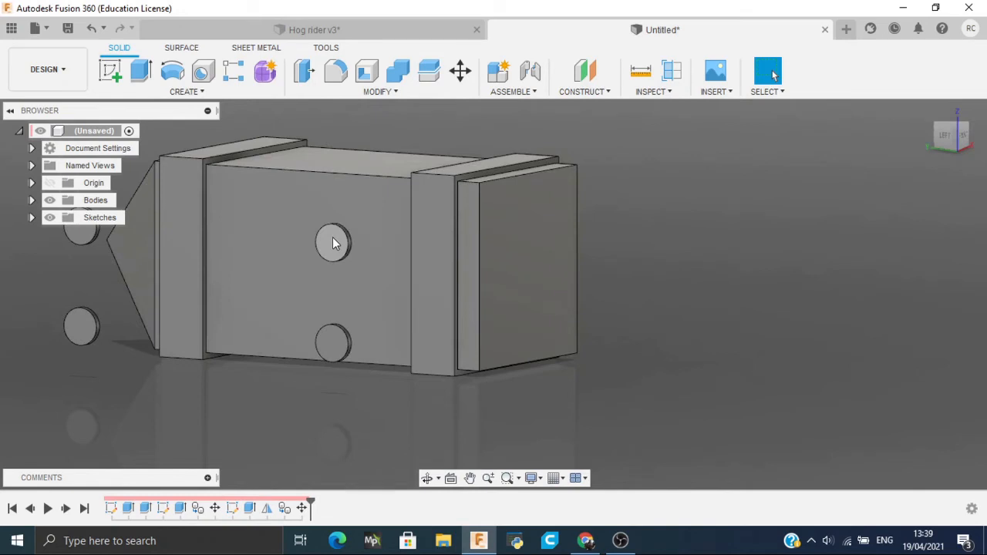
click(186, 93)
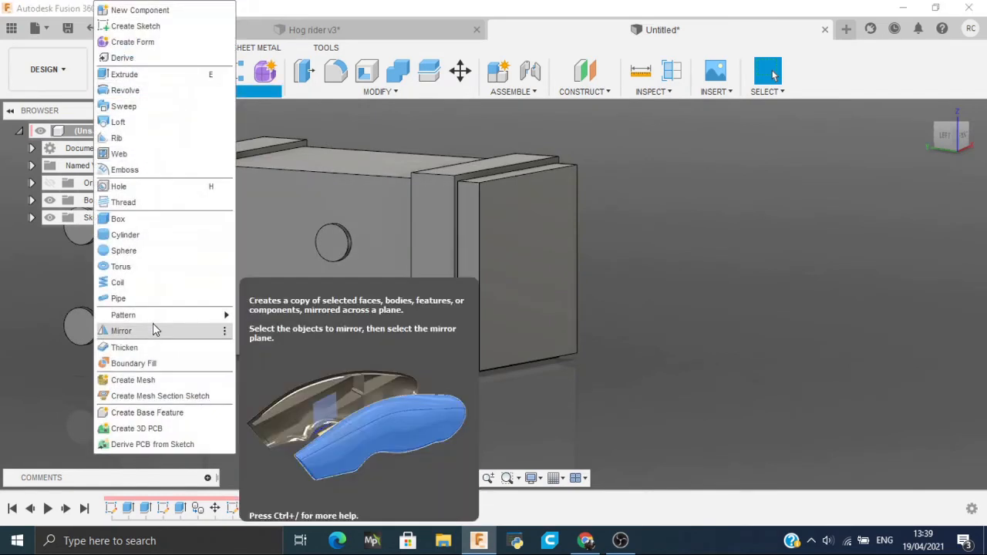
click(153, 329)
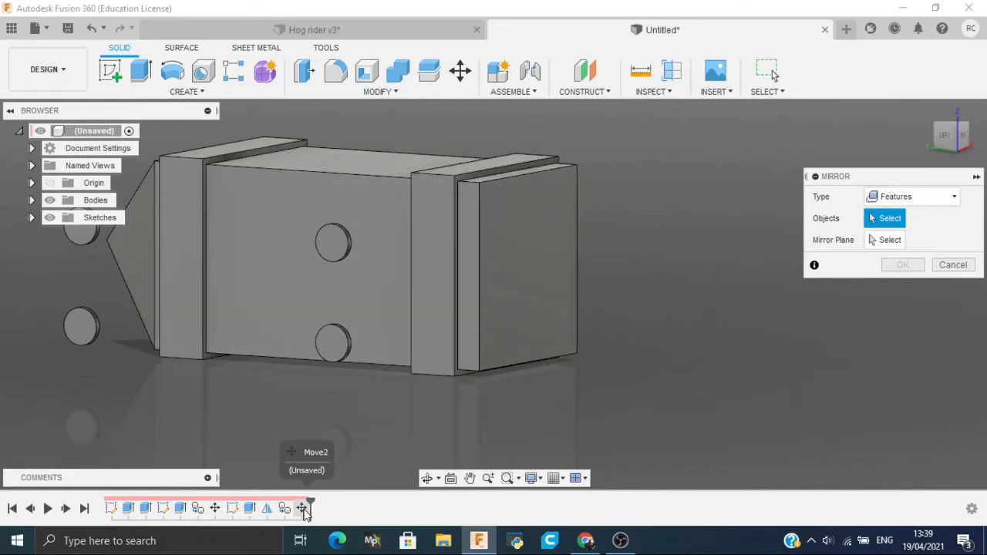
click(303, 508)
click(904, 240)
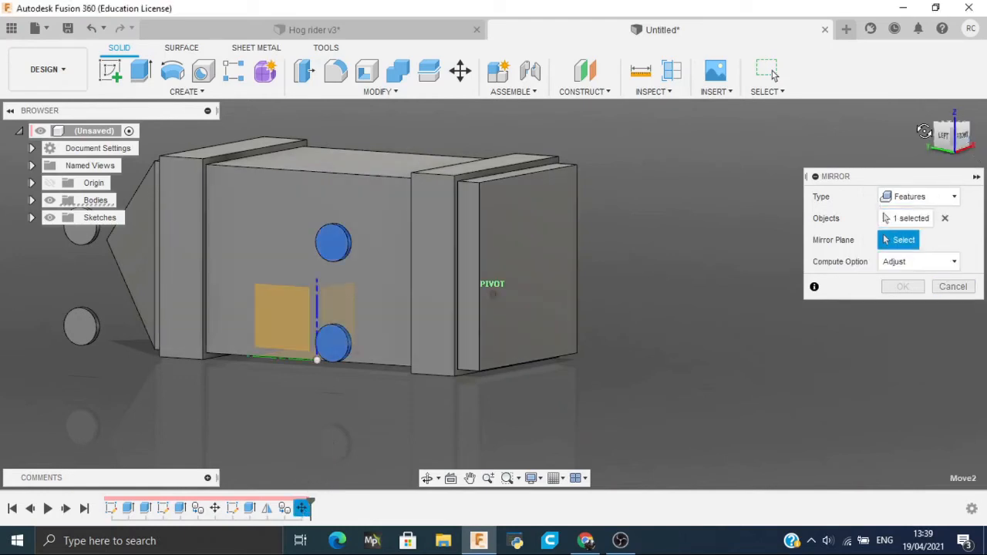
click(962, 136)
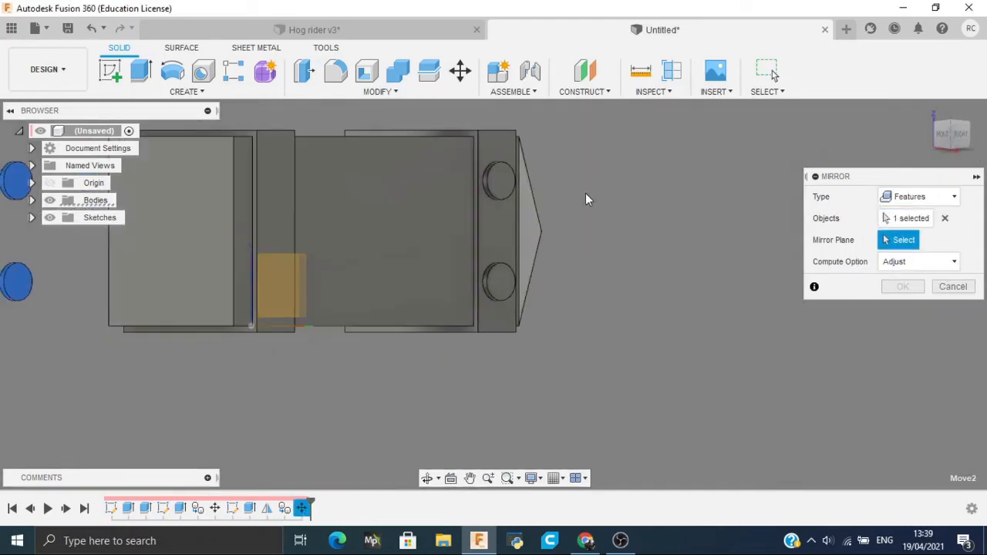
click(363, 223)
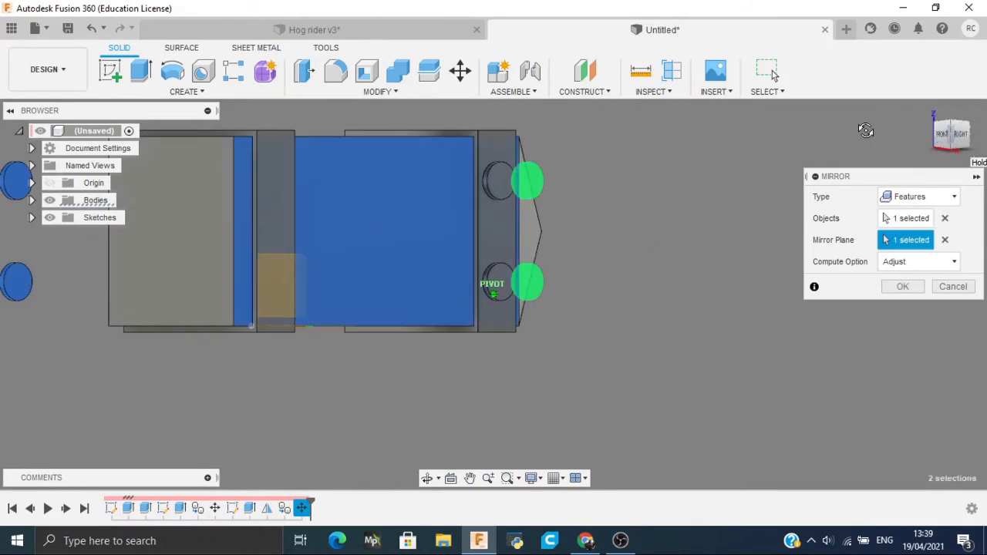
drag(866, 130, 794, 133)
click(899, 287)
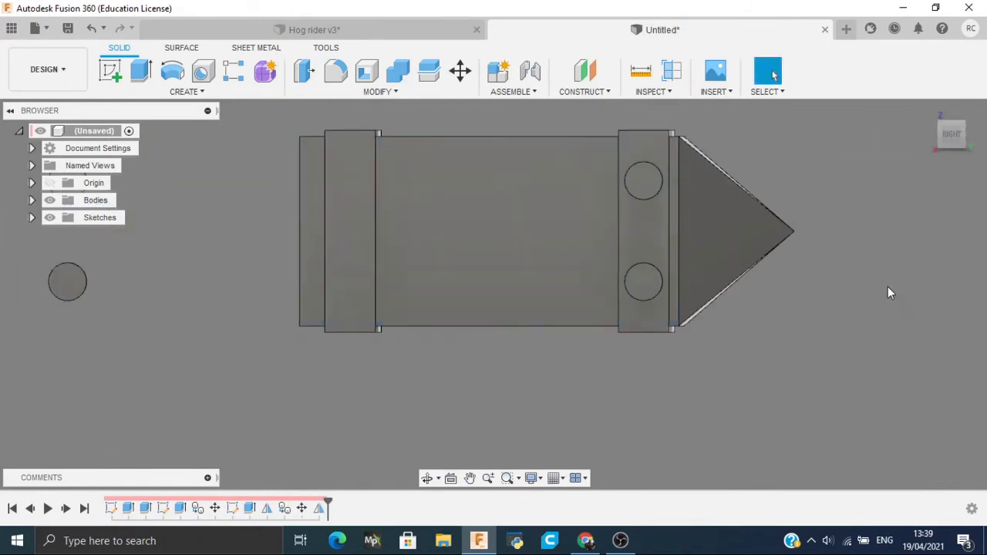
shift+middle_drag(888, 293, 740, 230)
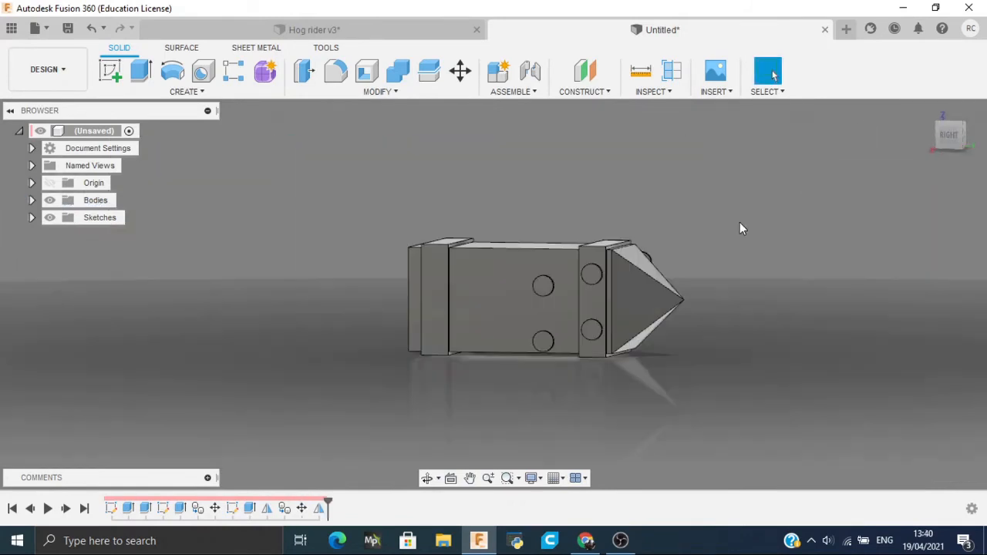
click(546, 344)
click(542, 295)
key(m)
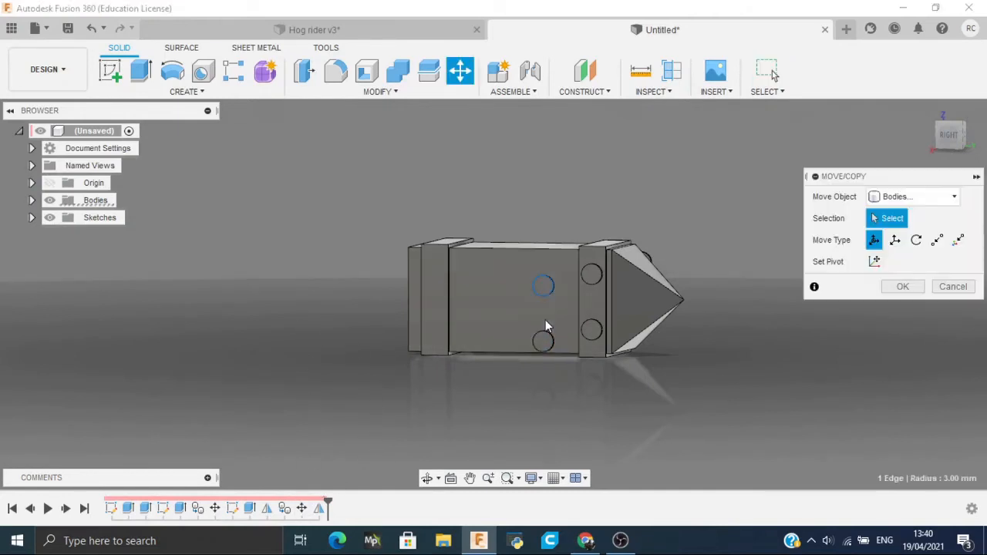
click(546, 320)
Check how the studs sit on each side of the bands in the Hog rider v3 design, and return to the untitled design
click(219, 31)
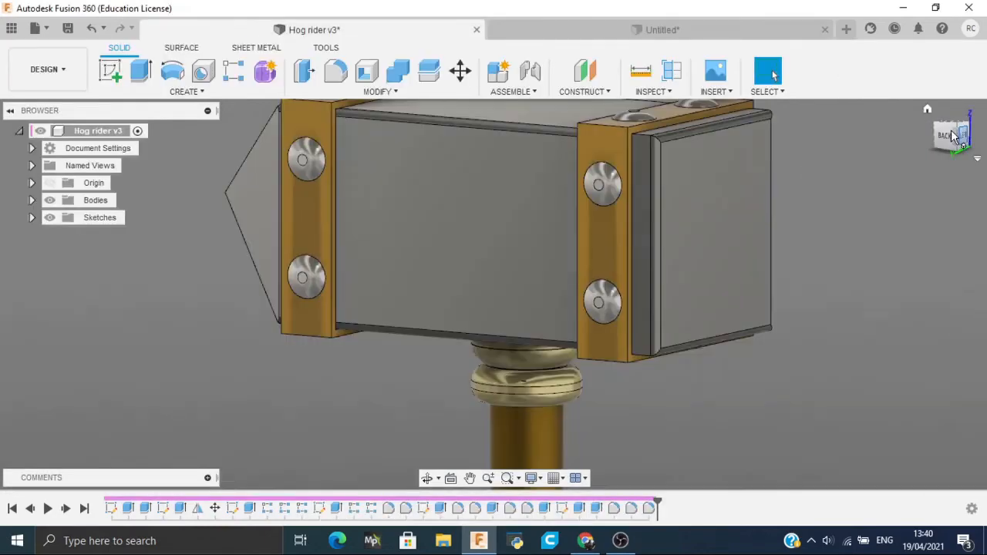
drag(952, 136, 887, 148)
shift+middle_drag(494, 294, 235, 293)
drag(740, 116, 734, 56)
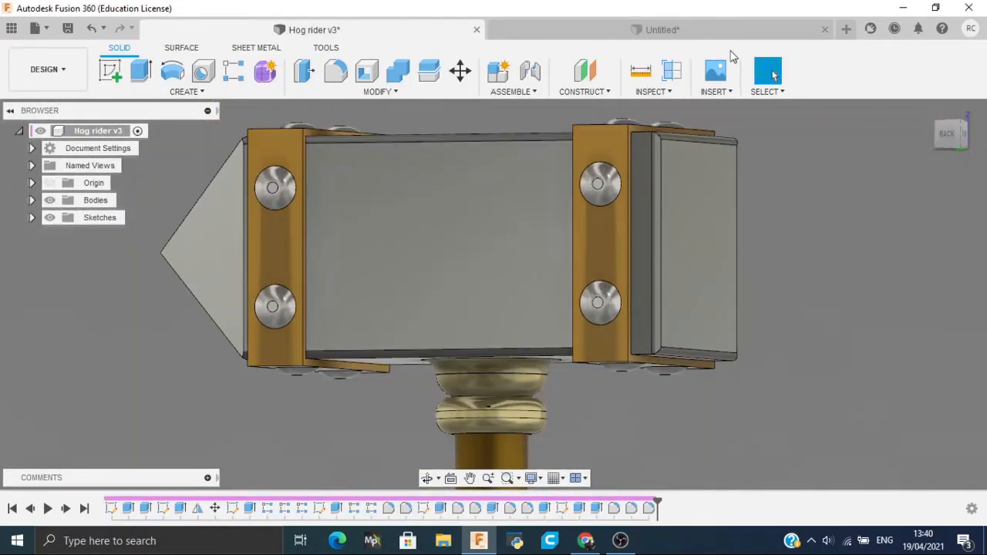
click(664, 30)
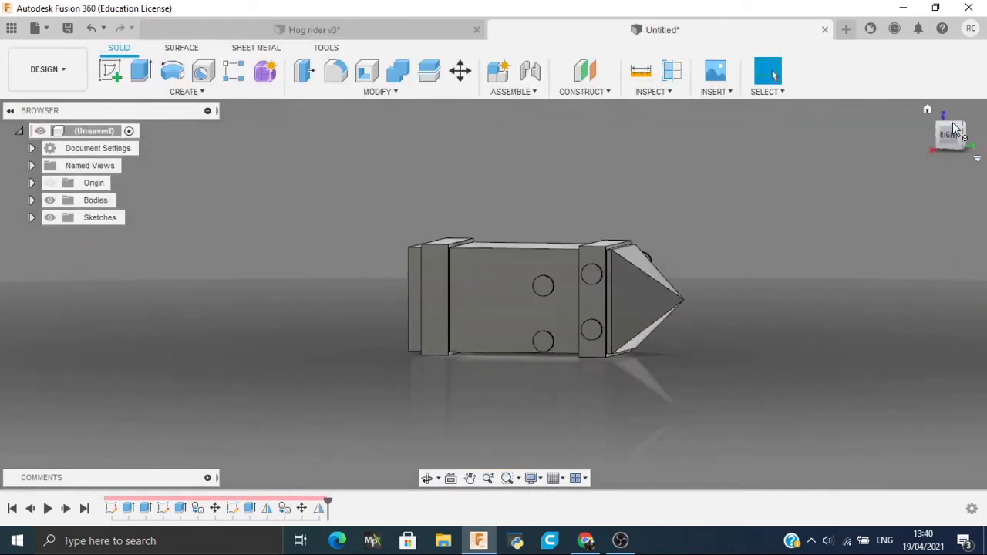
mouse_move(951, 135)
mouse_down()
mouse_move(910, 158)
mouse_move(864, 135)
mouse_up()
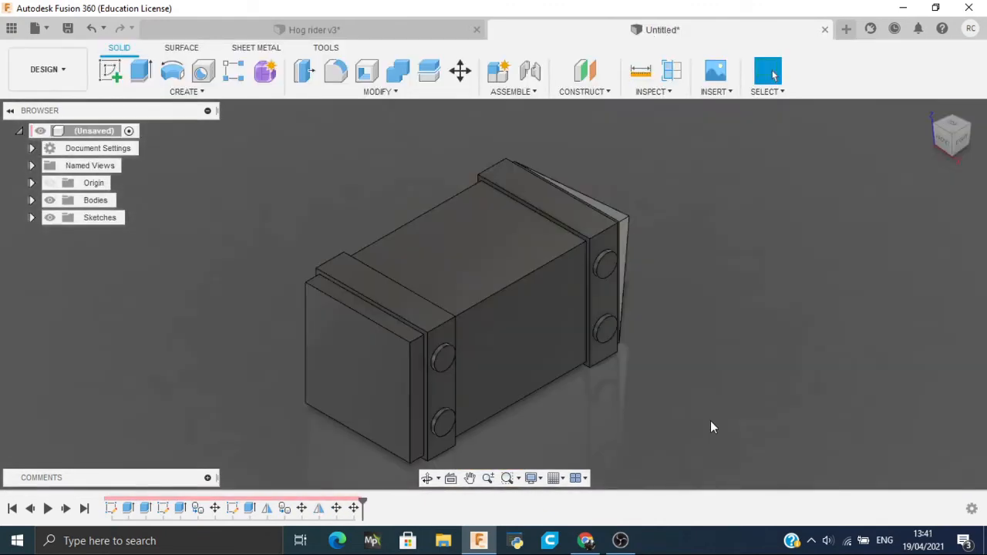
Sketch two 6 mm diameter circles side by side on the top face of the band next to the pointed end
mouse_move(966, 139)
mouse_down()
mouse_move(937, 91)
mouse_move(921, 87)
mouse_move(894, 127)
mouse_move(818, 61)
mouse_move(763, 107)
mouse_move(762, 154)
mouse_move(760, 96)
mouse_move(752, 142)
mouse_move(967, 138)
mouse_up()
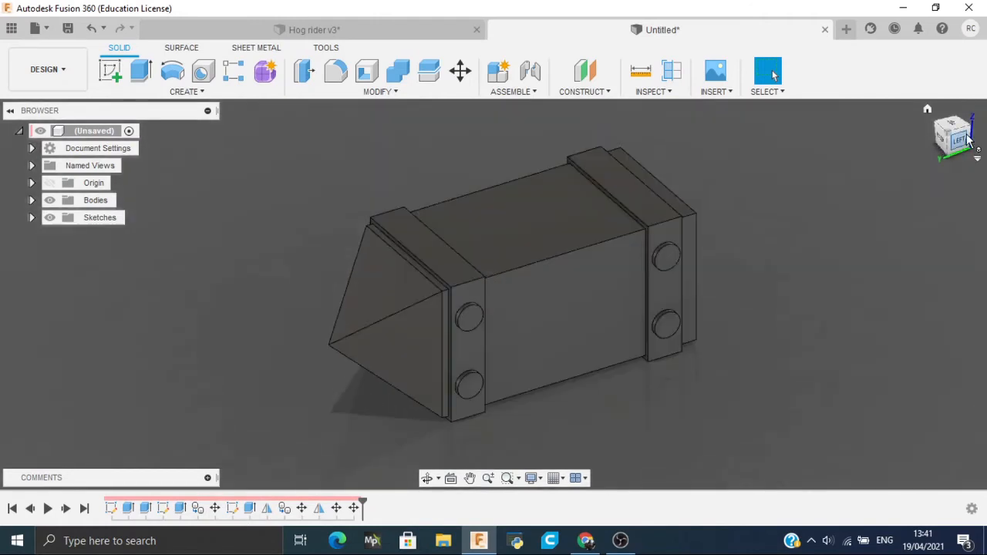
click(958, 129)
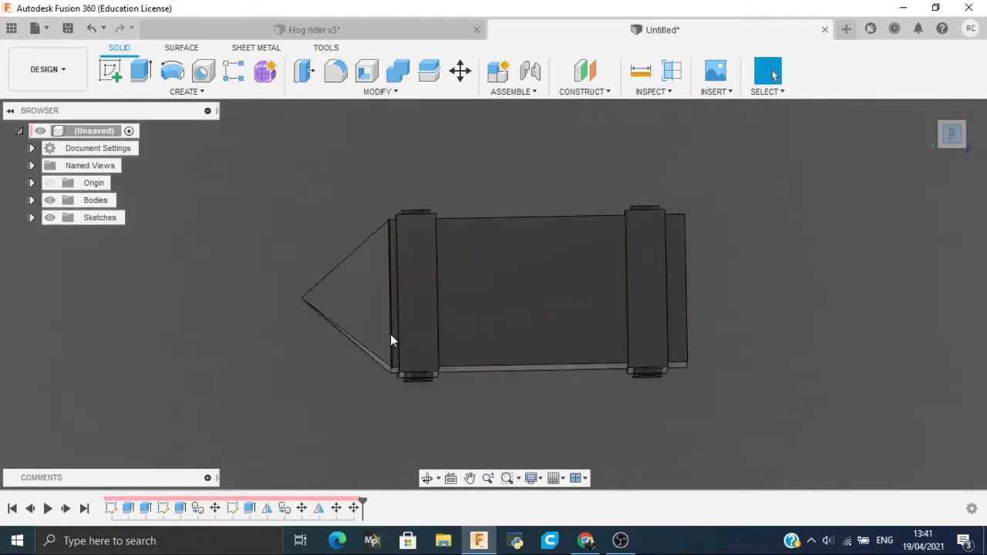
click(423, 302)
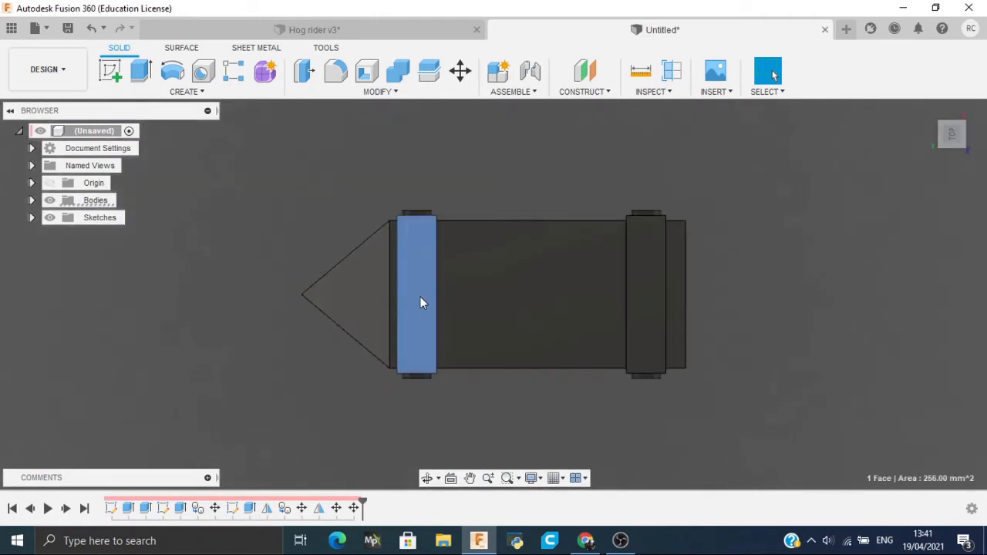
key(c)
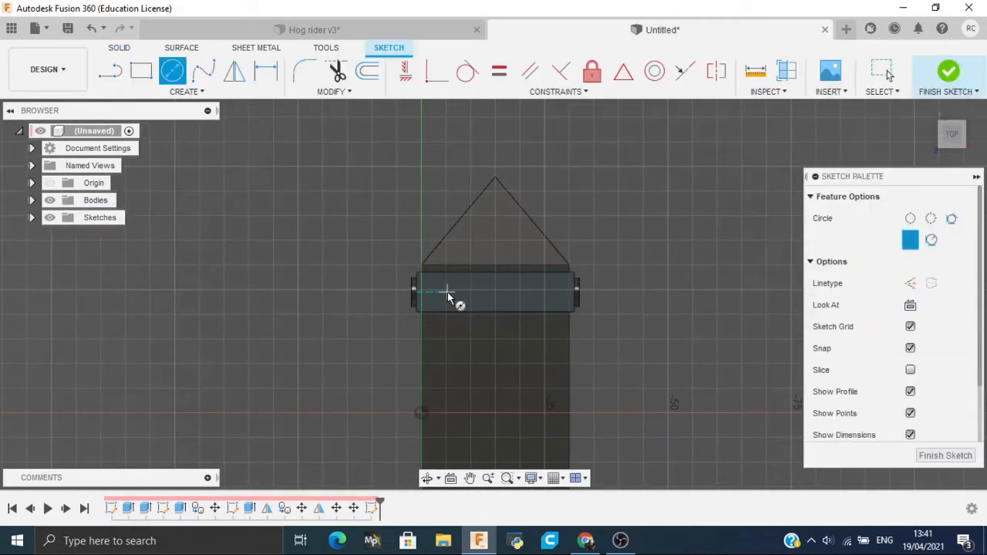
click(447, 292)
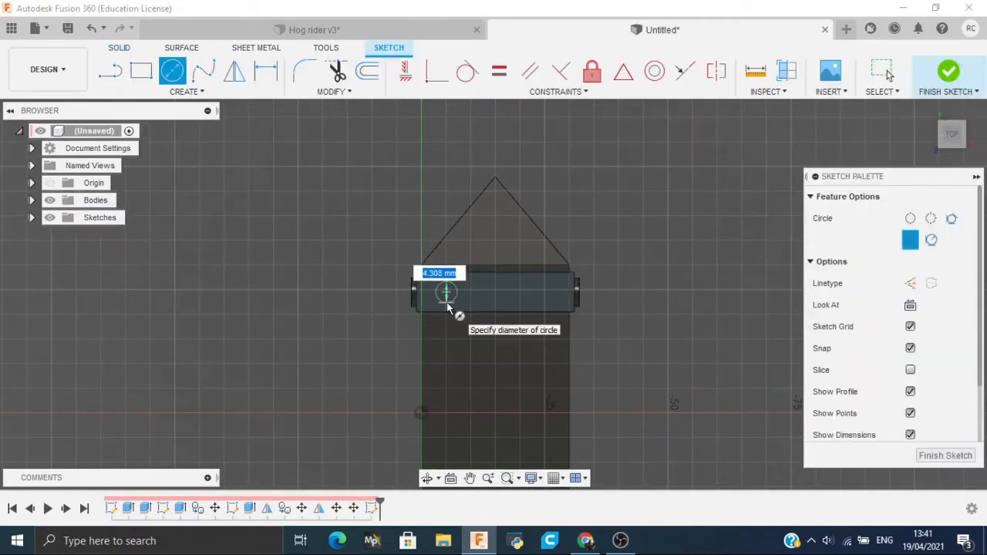
text(6)
key(Return)
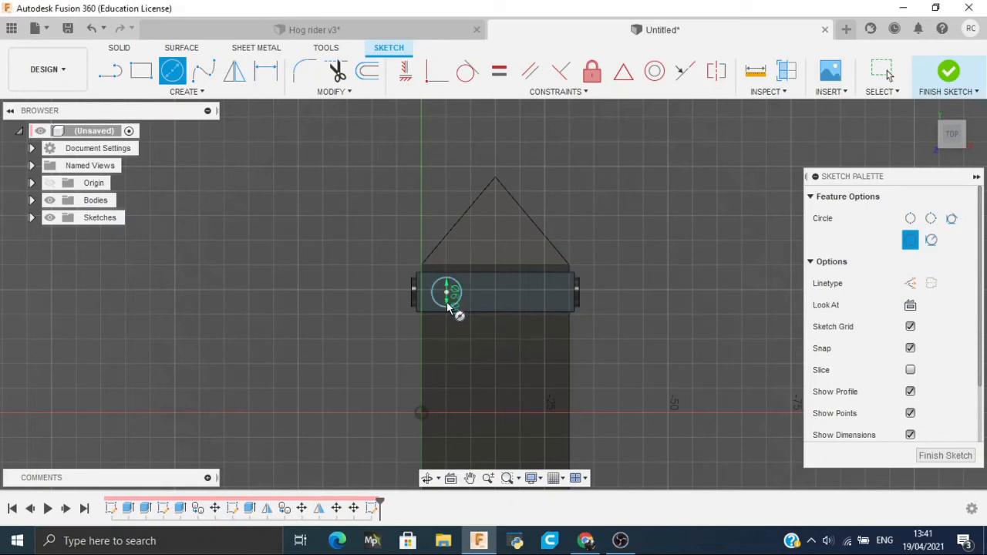
click(535, 292)
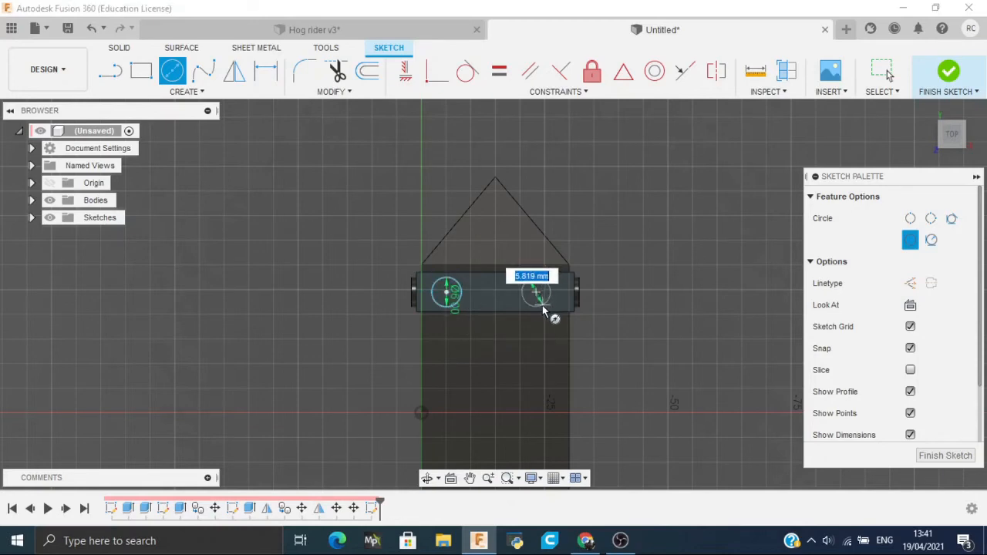
text(6)
key(Return)
key(Escape)
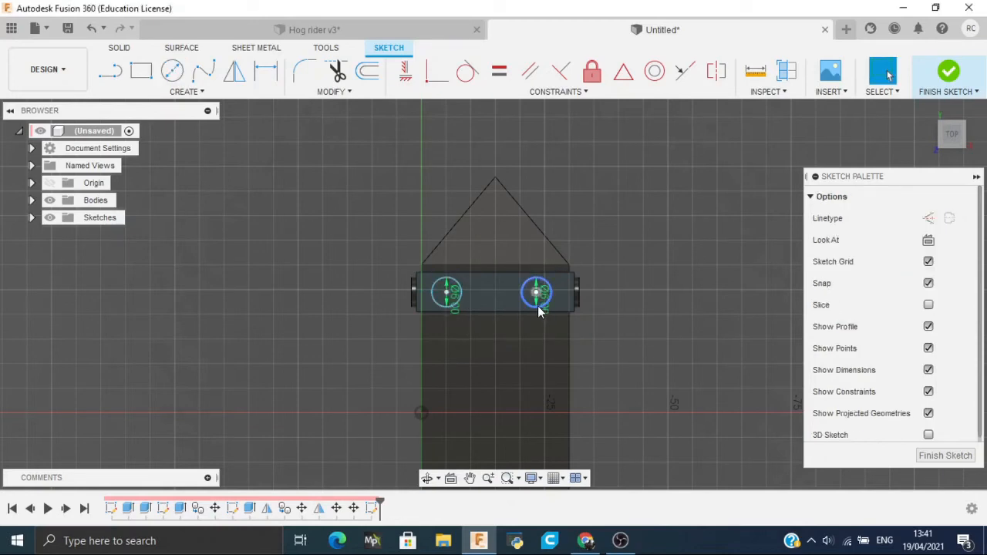
Dimension the first circle's centre 8 mm from the nearest end edge of the band
key(d)
click(446, 292)
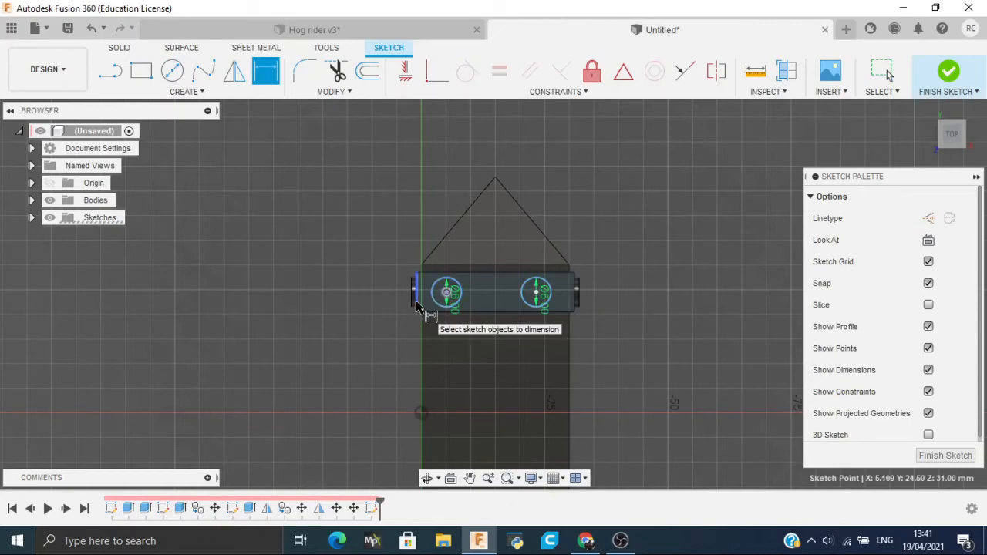
click(416, 266)
click(365, 180)
text(8)
key(Return)
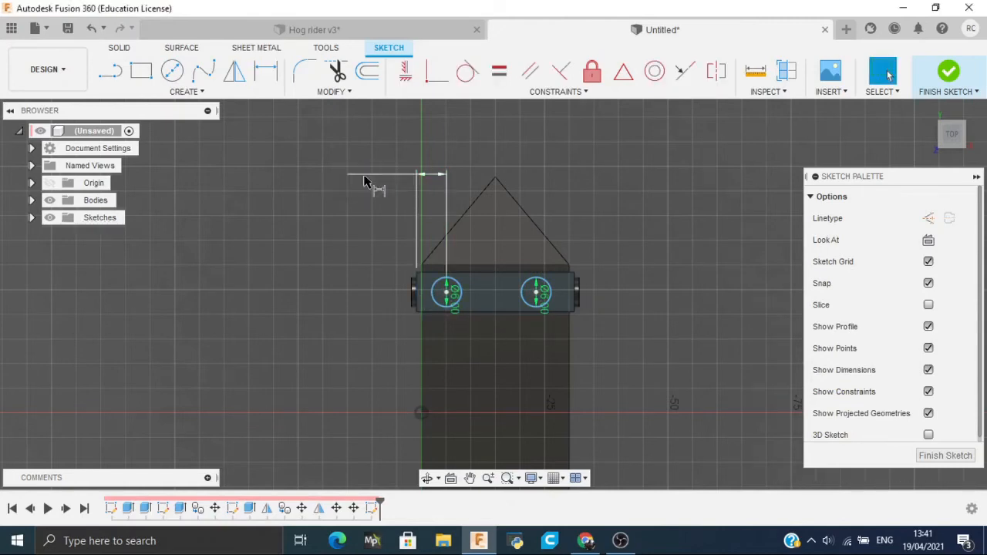
Dimension the second circle's centre 8 mm from the opposite end edge of the band
click(536, 294)
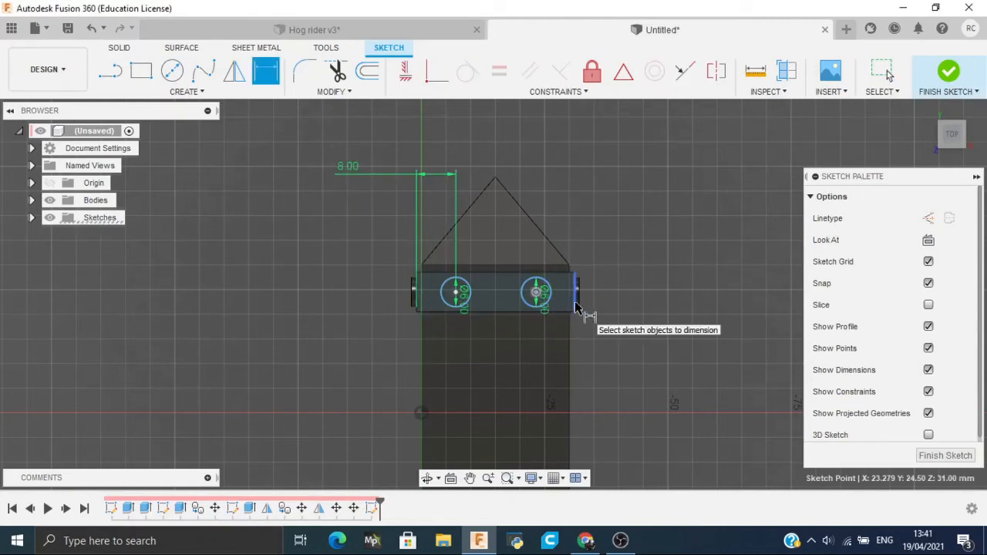
click(576, 309)
click(605, 159)
text(8)
key(Return)
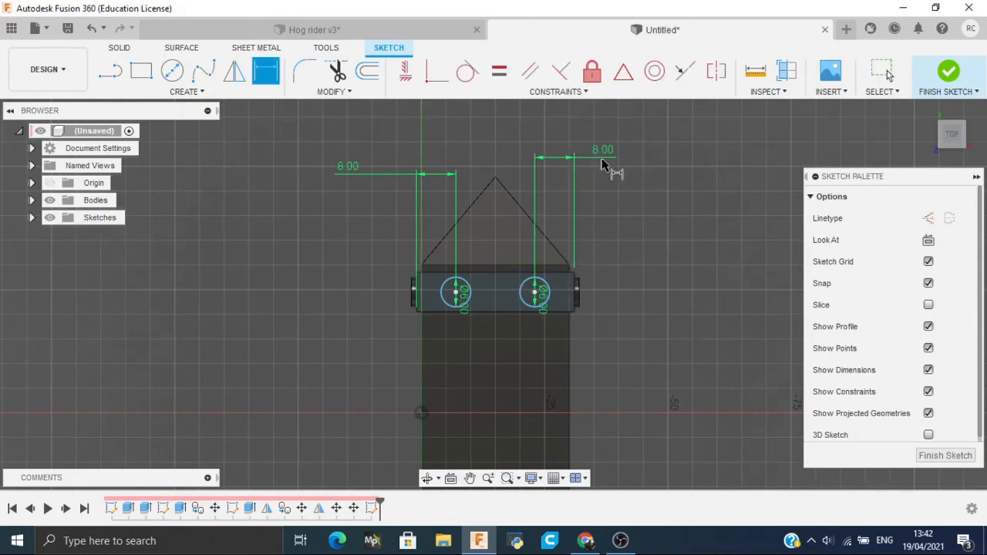
Dimension the spacing between the two circle centres as 16 mm and finish the sketch
click(457, 293)
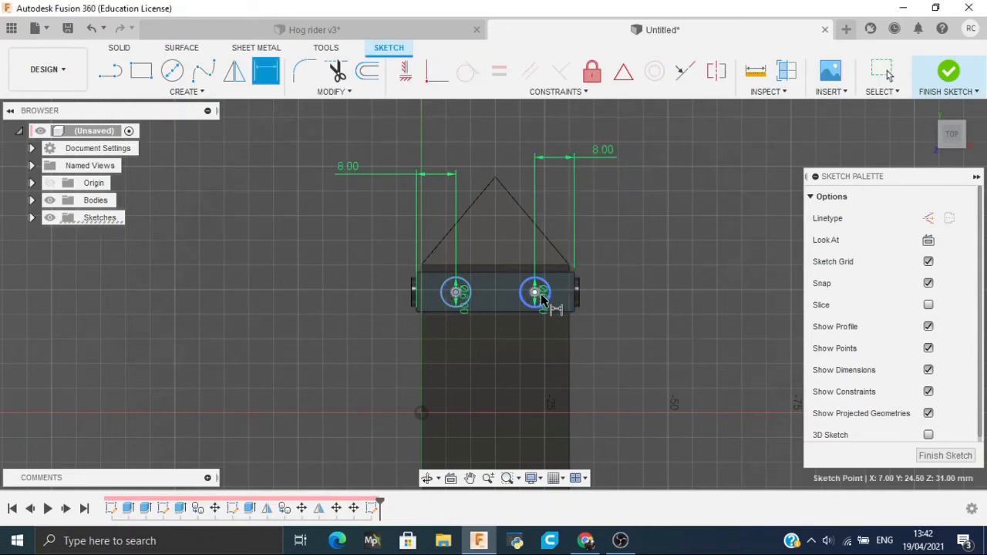
click(533, 292)
click(501, 129)
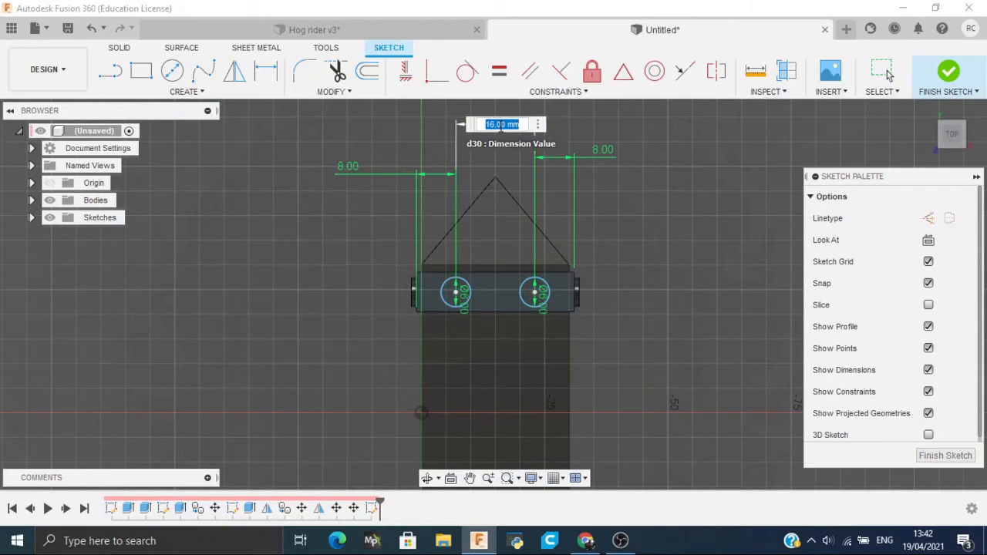
key(Return)
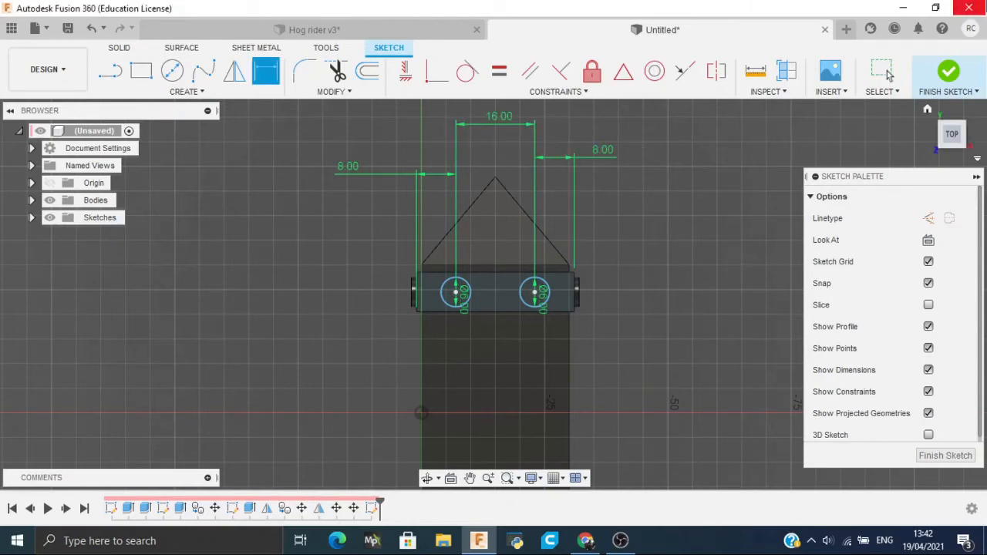
click(949, 71)
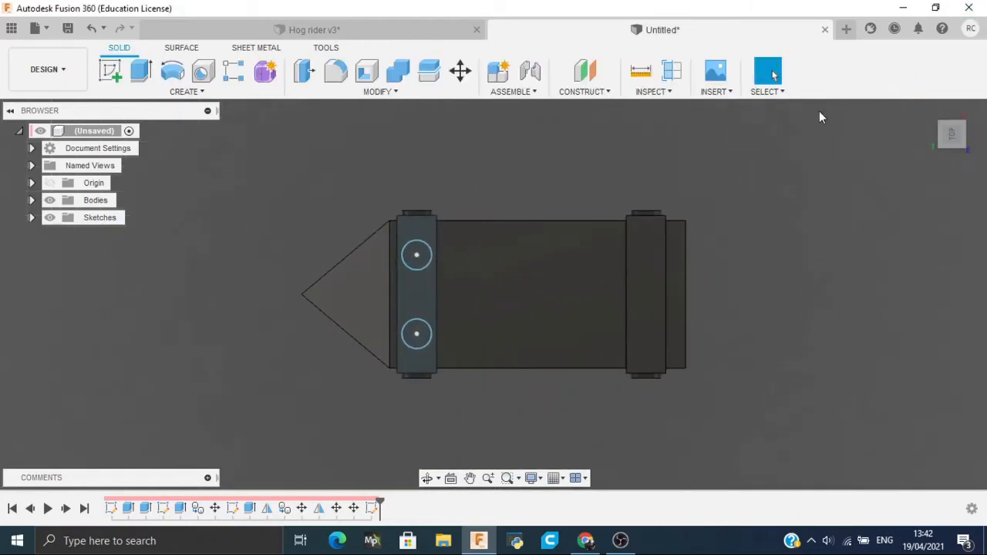
Extrude both circles 1 mm to form studs on the top face of the band next to the pointed end
key(e)
click(417, 257)
click(423, 334)
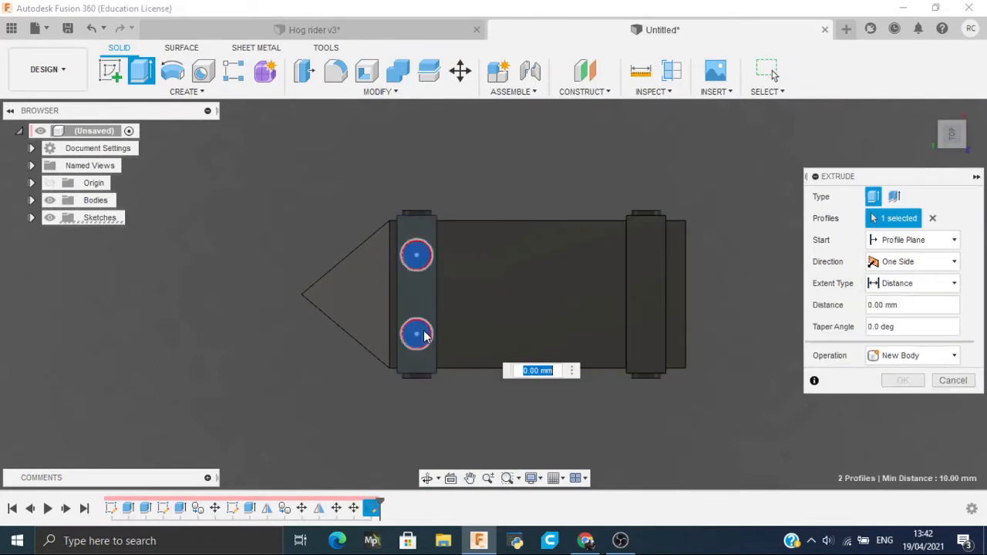
text(1)
key(Return)
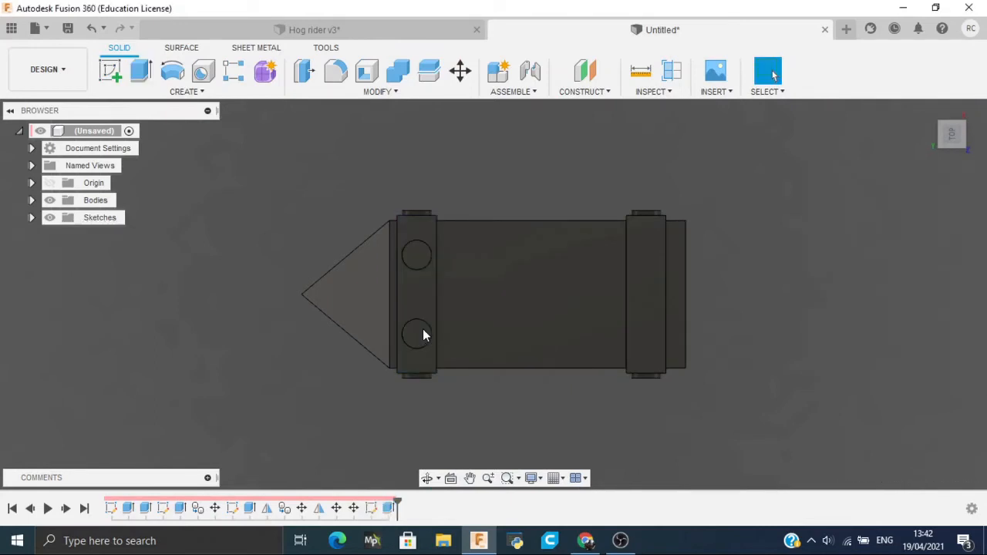
click(186, 91)
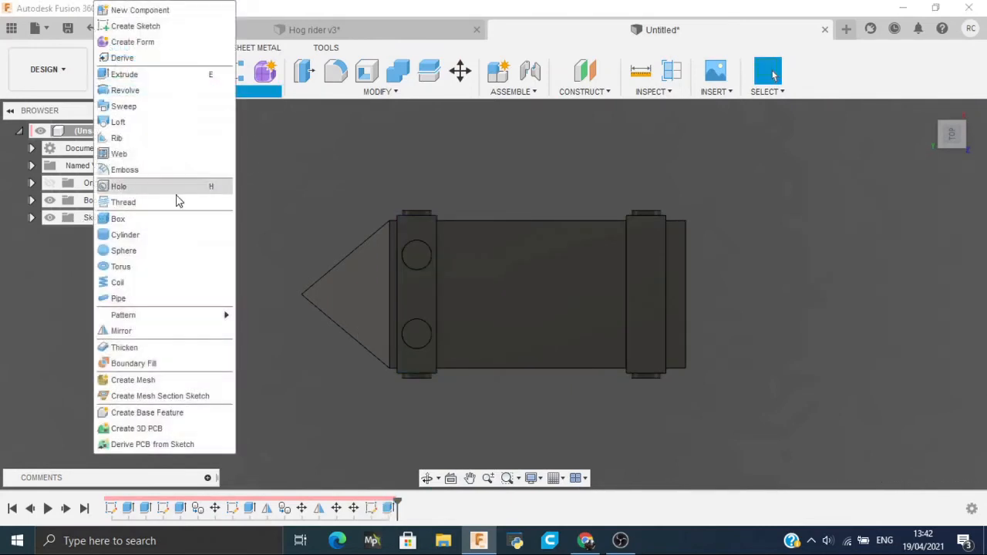
click(313, 223)
key(m)
click(407, 269)
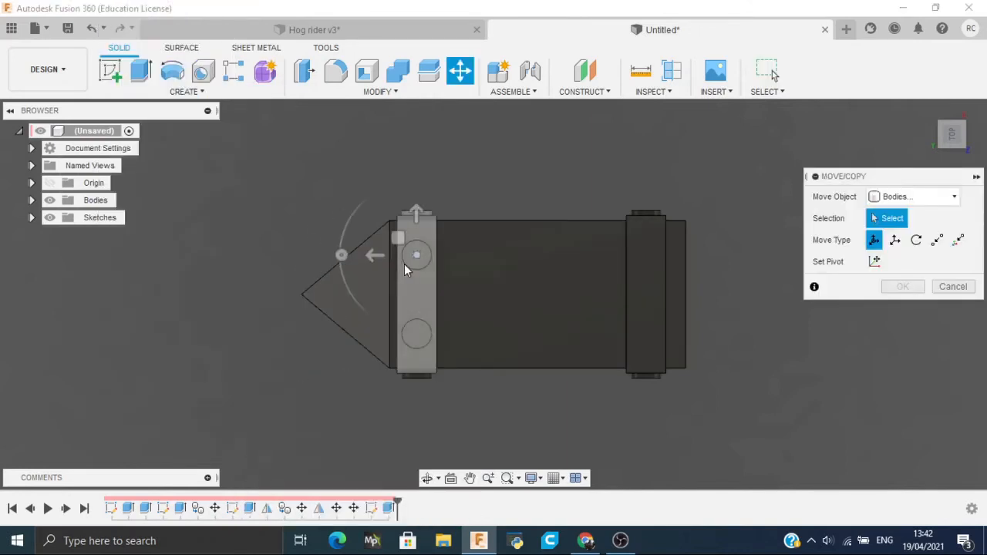
click(415, 258)
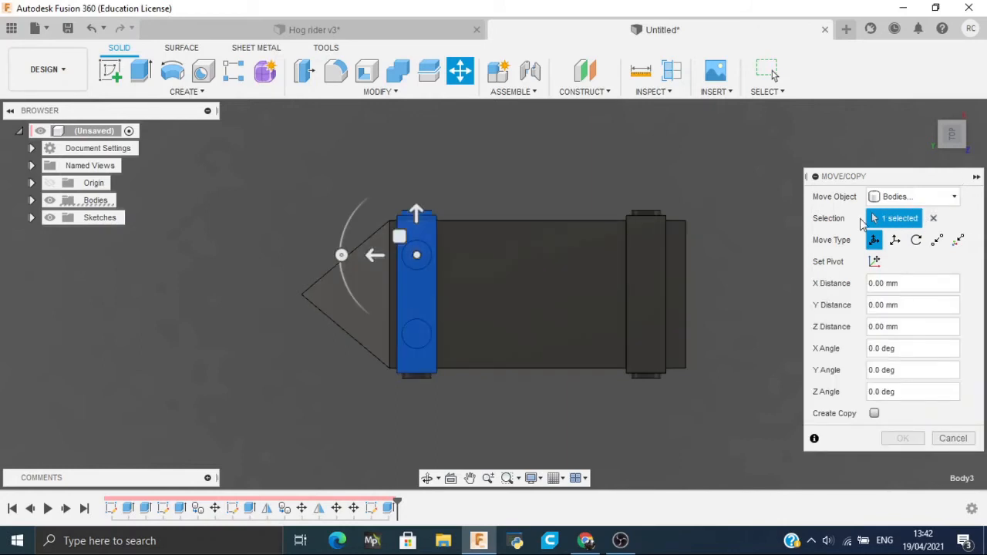
click(950, 138)
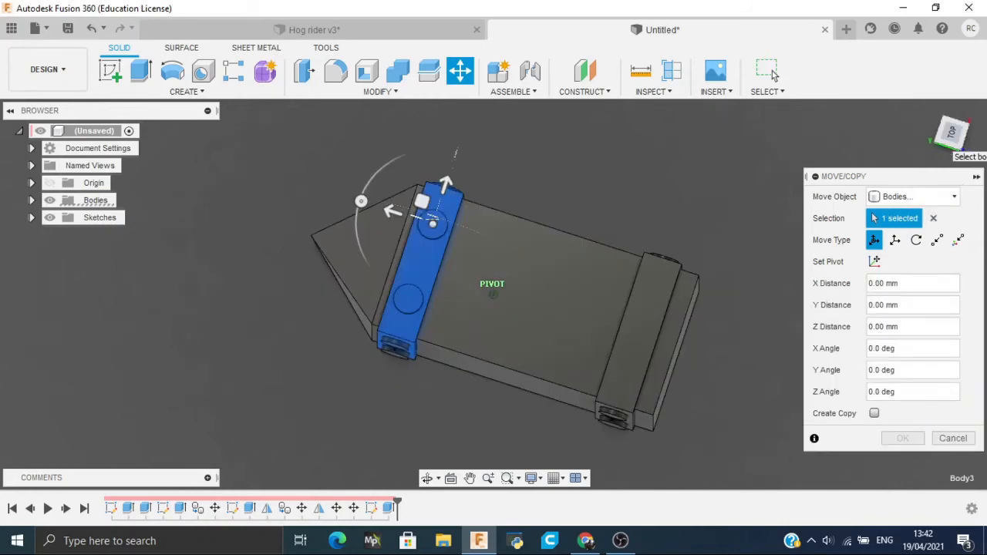
click(933, 218)
click(914, 197)
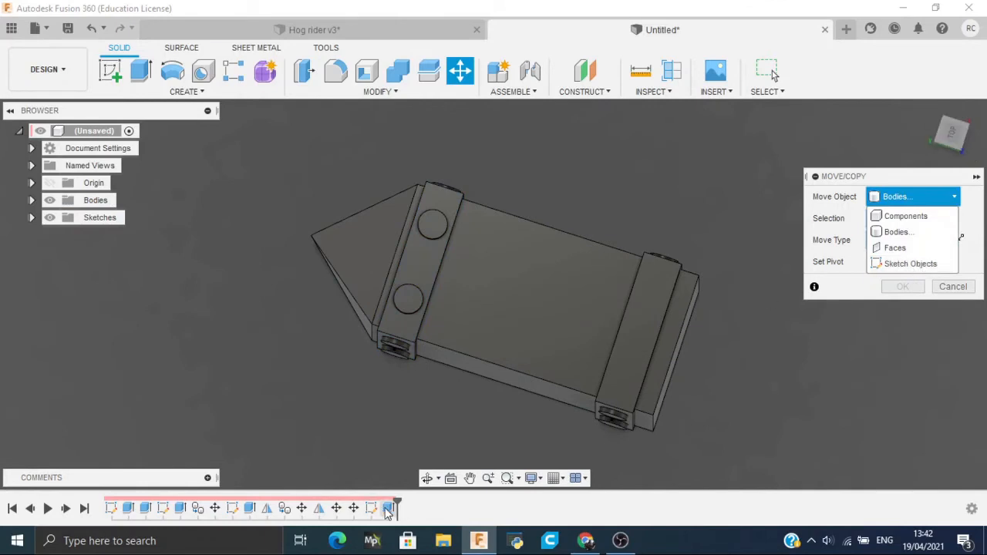
click(897, 231)
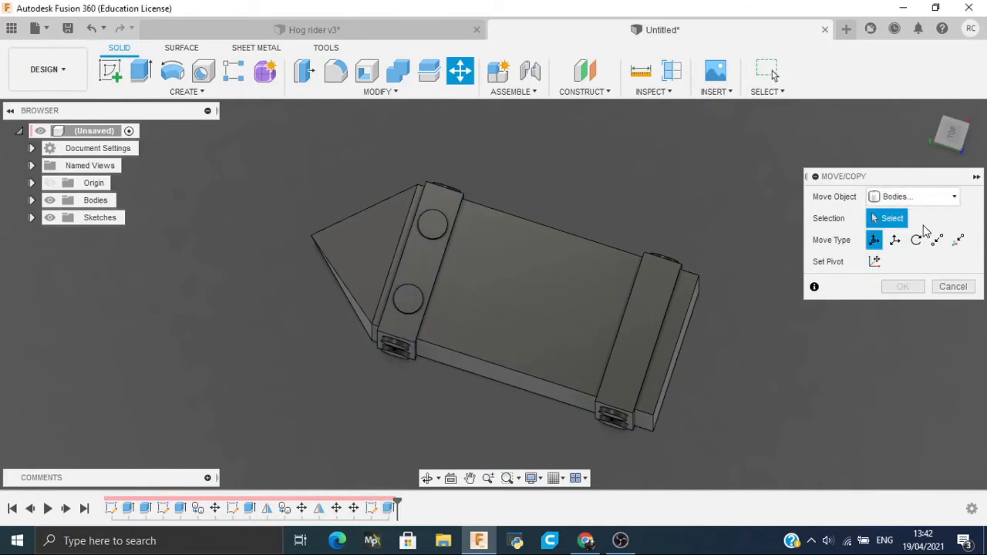
click(943, 148)
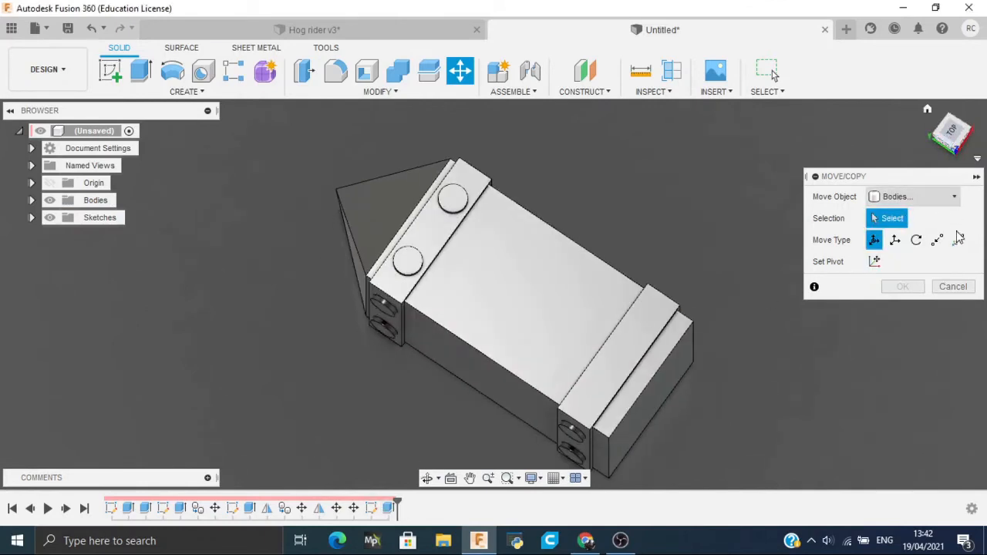
click(953, 287)
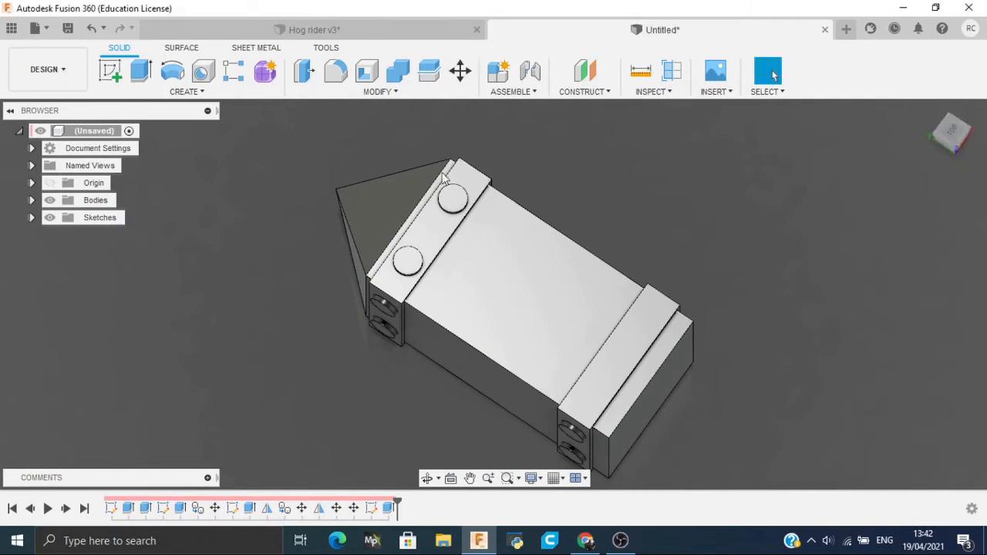
Mirror the top stud extrusion feature across the bottom face of the head block
click(164, 92)
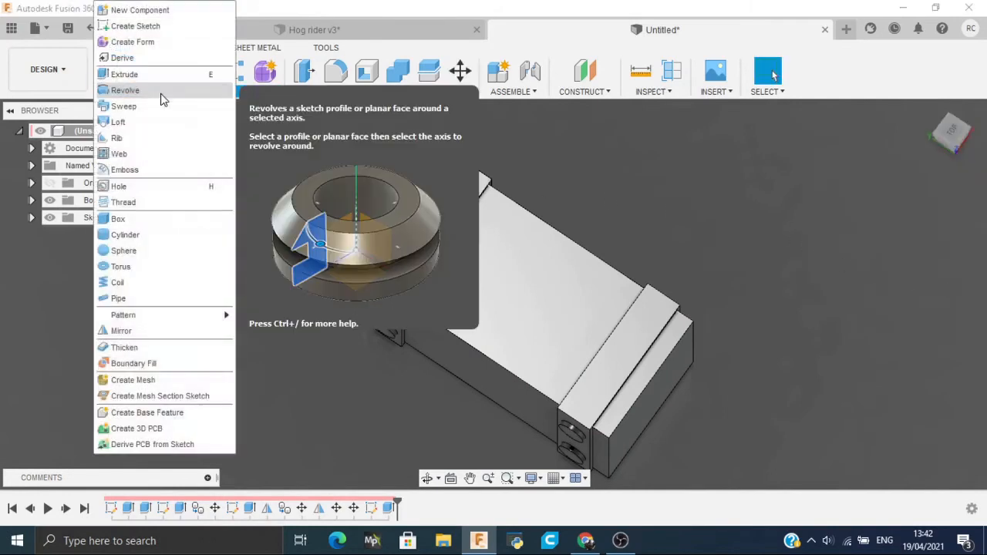
click(150, 333)
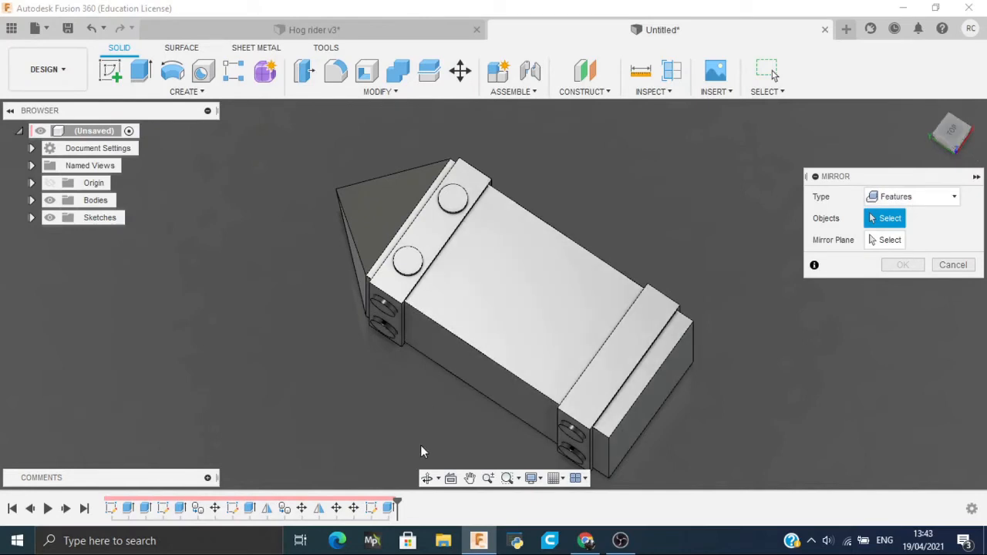
click(388, 509)
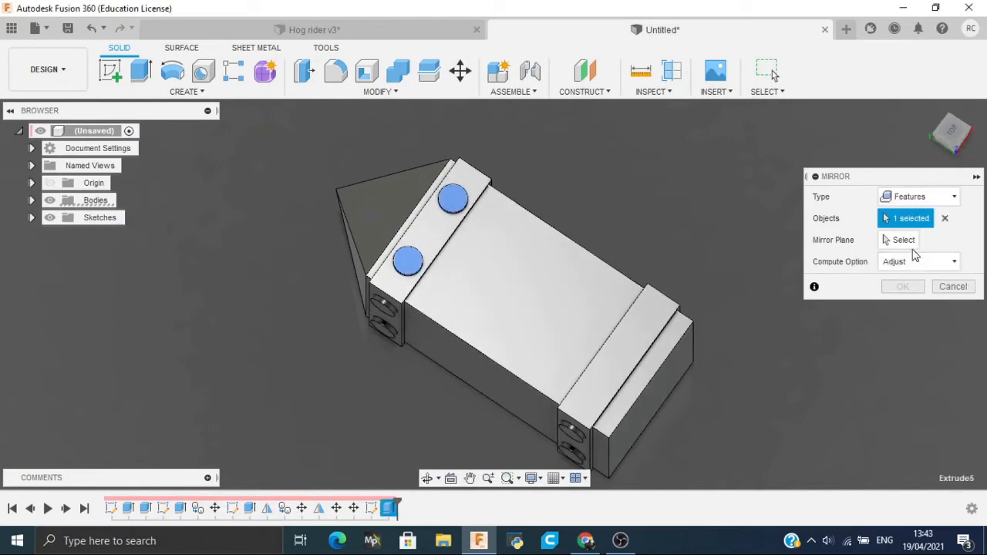
click(912, 246)
drag(953, 142, 937, 108)
click(952, 144)
click(517, 253)
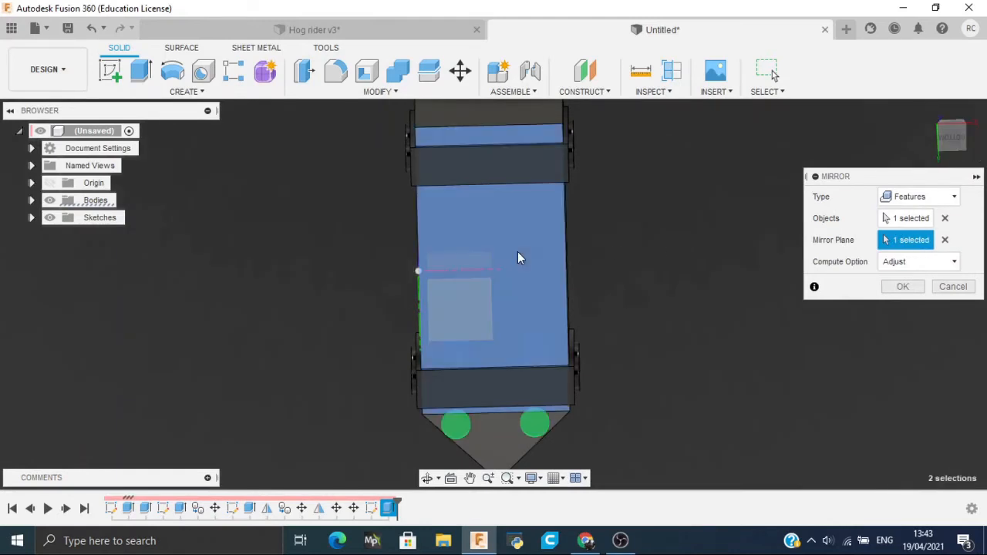
click(945, 141)
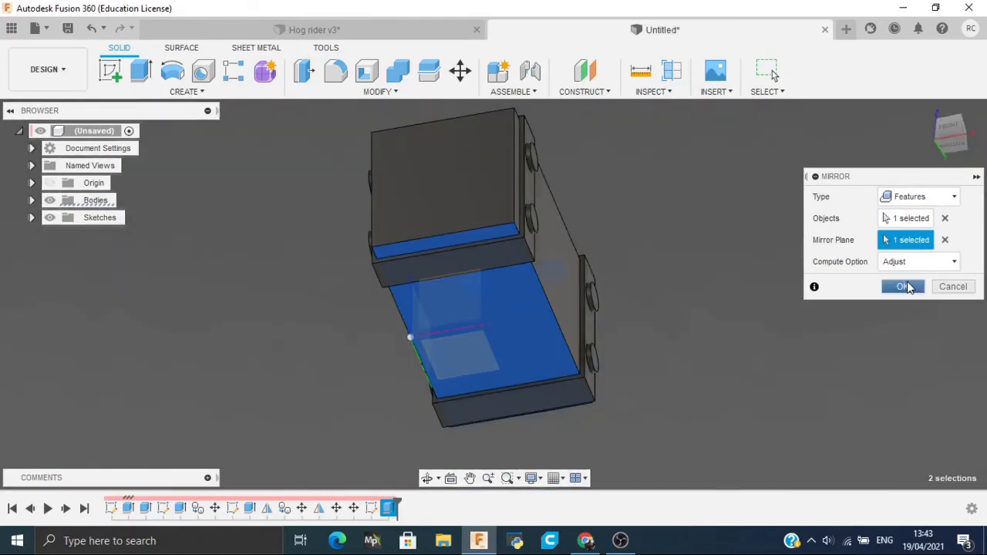
click(904, 286)
Move the two mirrored stud bodies vertically onto the underside of the band next to the pointed end
click(939, 151)
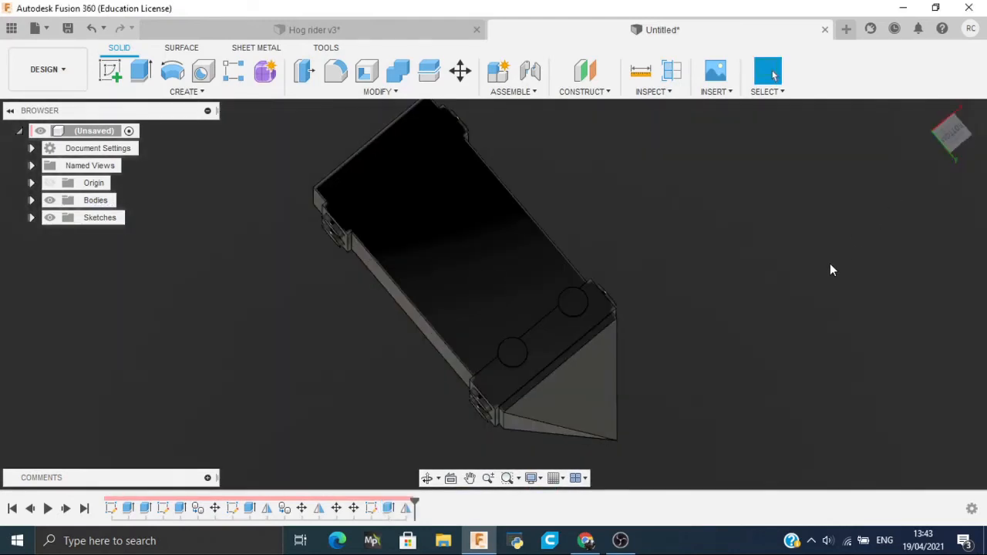
key(m)
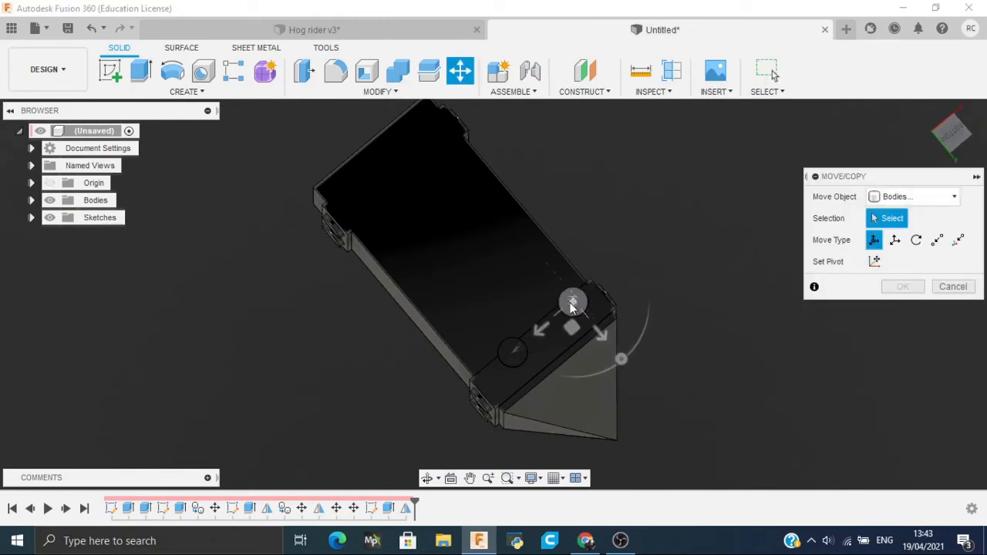
click(576, 303)
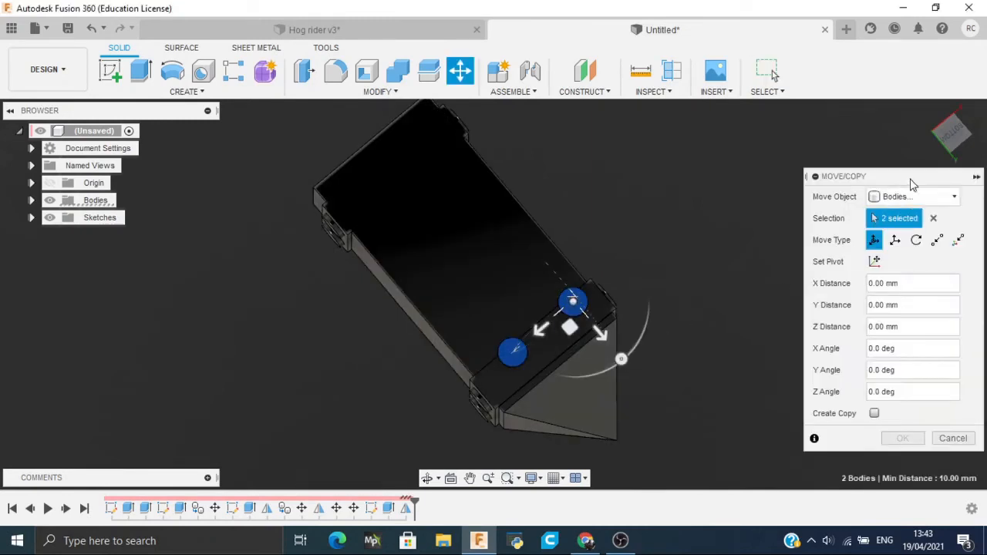
drag(961, 149, 737, 144)
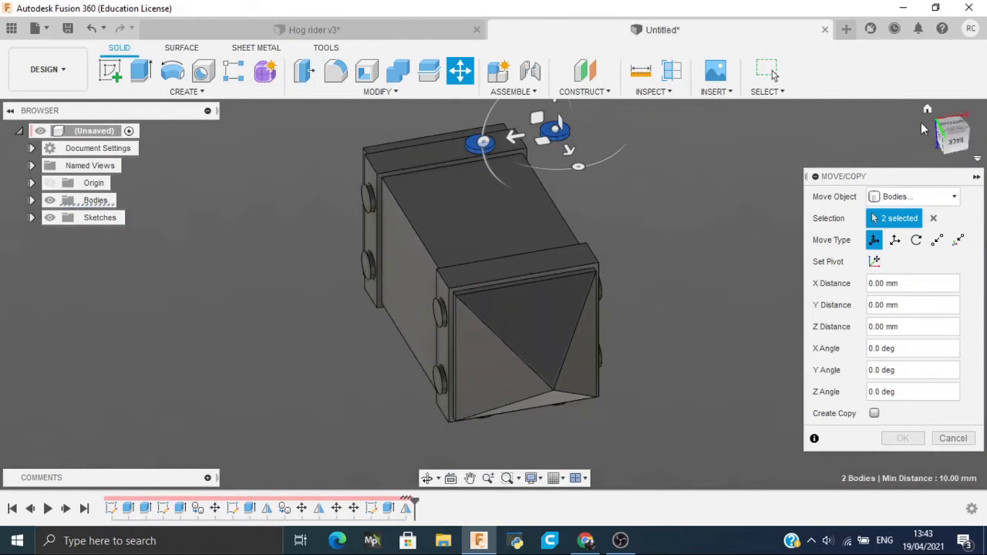
middle_drag(692, 192, 689, 258)
drag(557, 158, 550, 284)
click(904, 439)
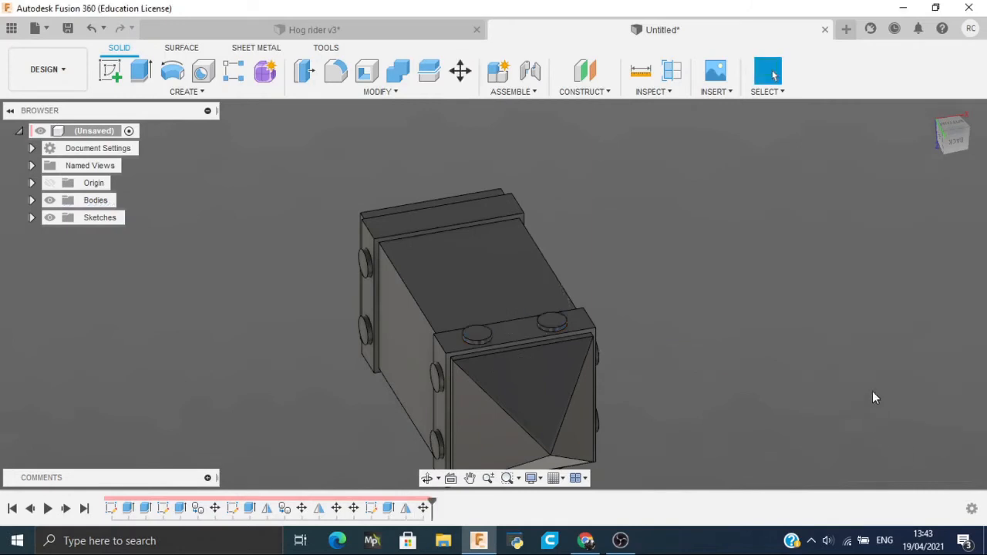
Copy the two underside studs -46.5 mm along Y onto the band at the flat end
key(m)
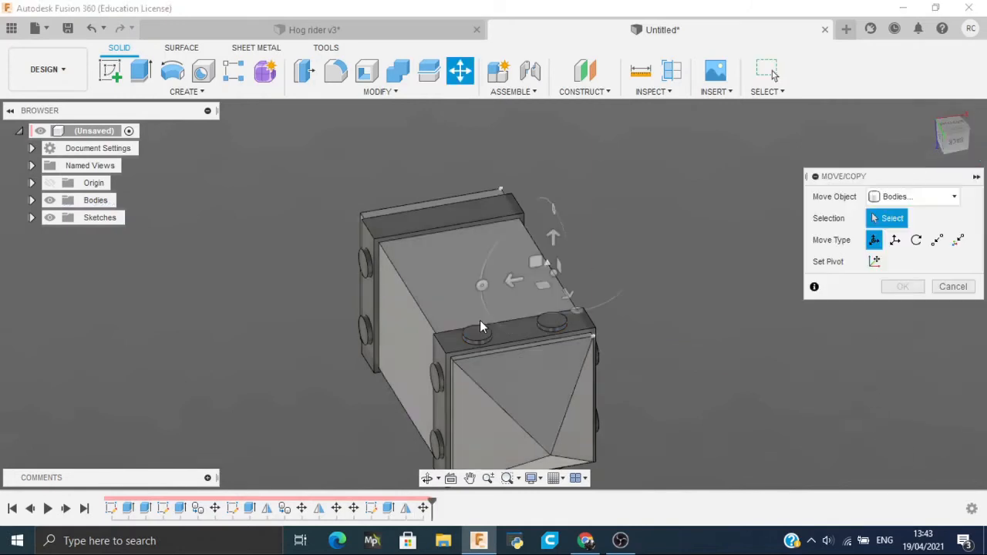
click(549, 320)
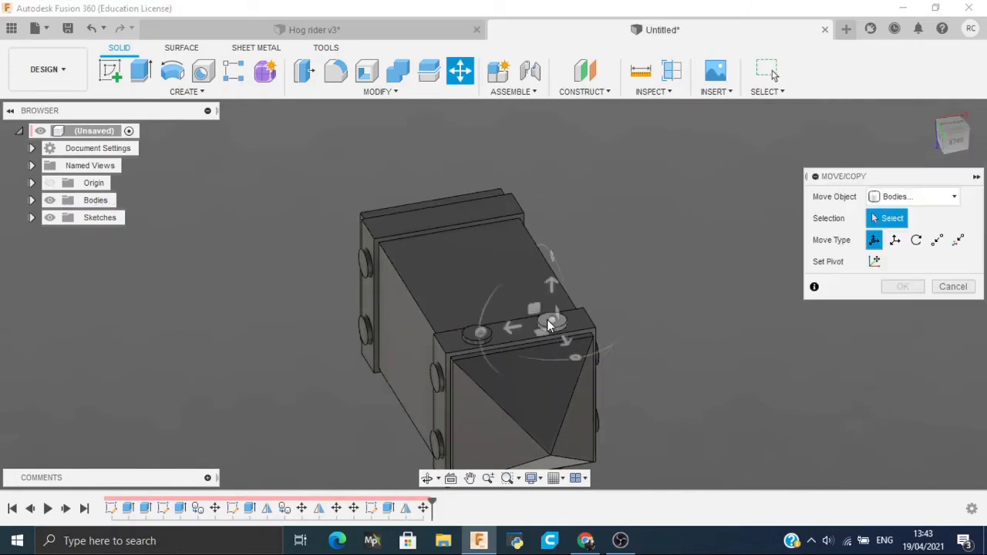
click(474, 343)
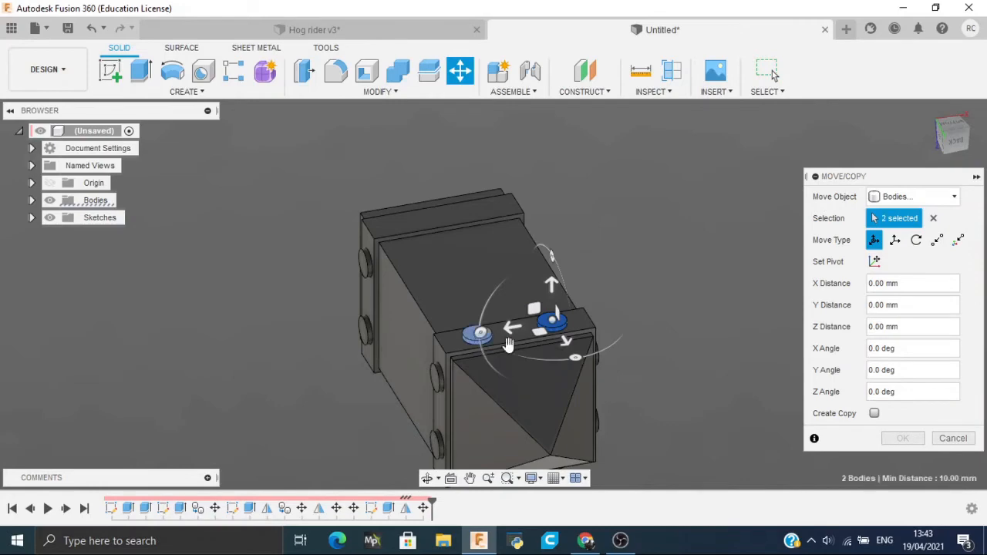
click(874, 413)
drag(942, 147, 938, 136)
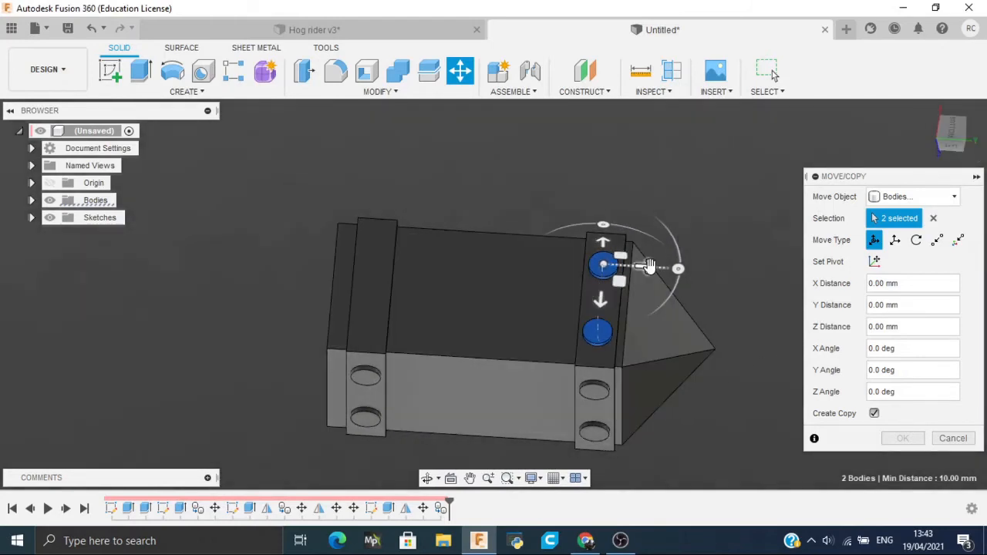
drag(650, 266, 417, 259)
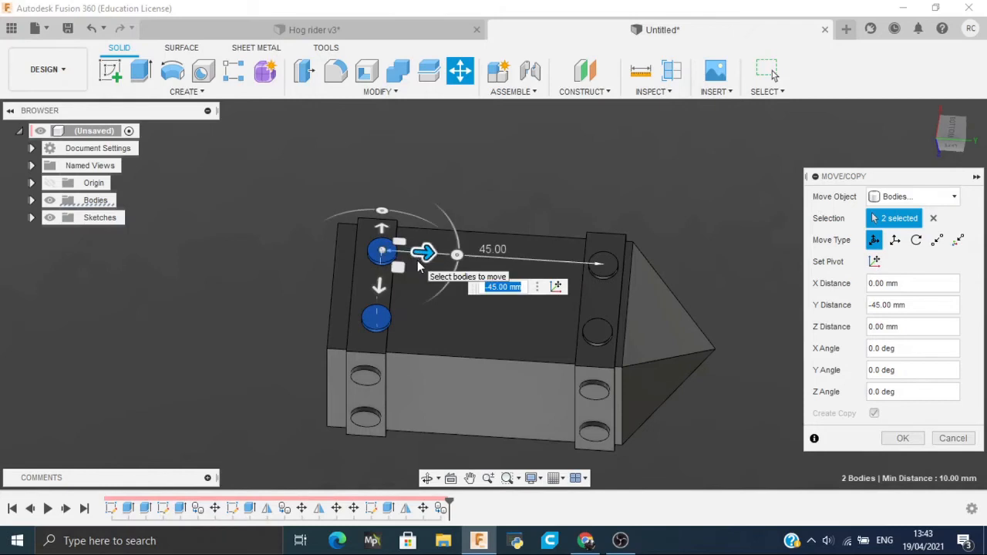
text(-46.5)
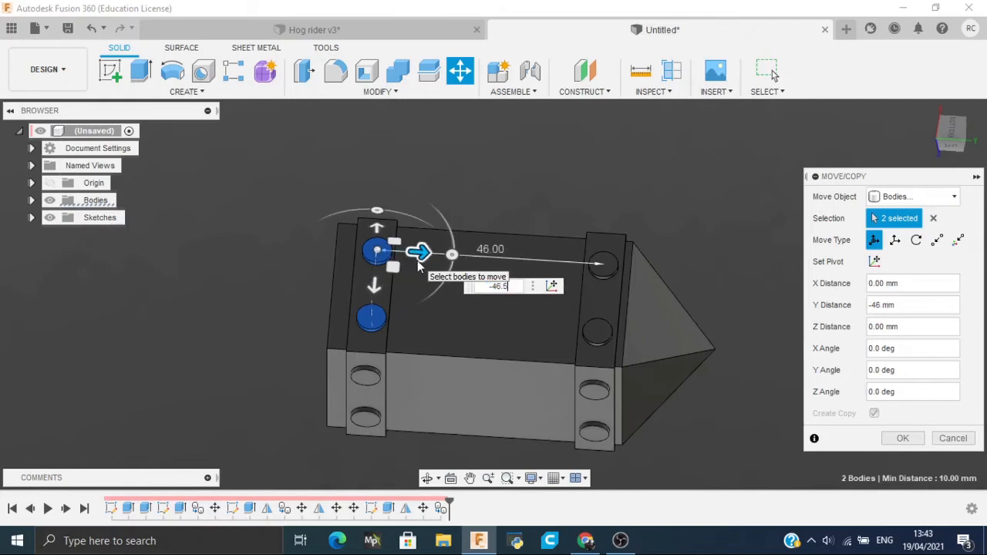
click(953, 129)
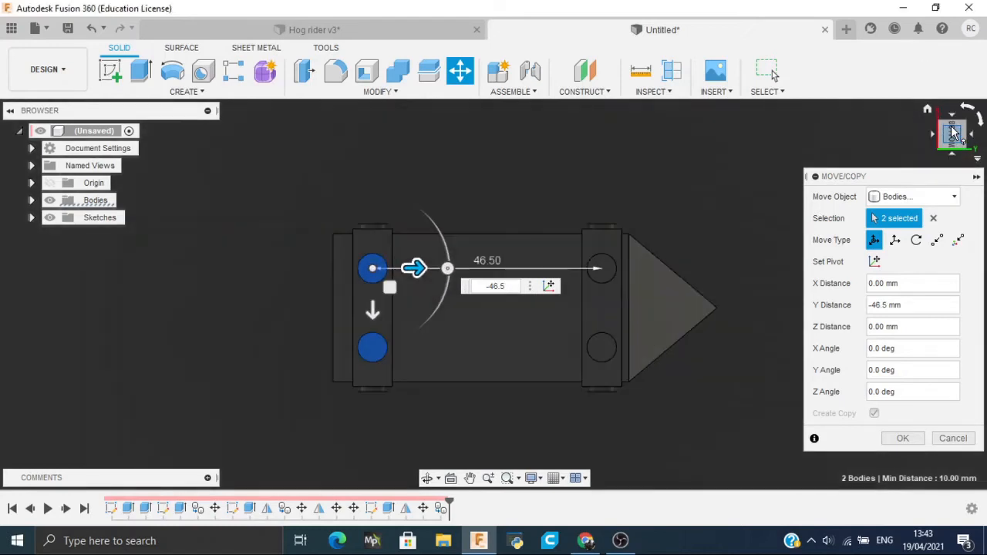
click(905, 438)
drag(960, 152, 941, 123)
click(365, 291)
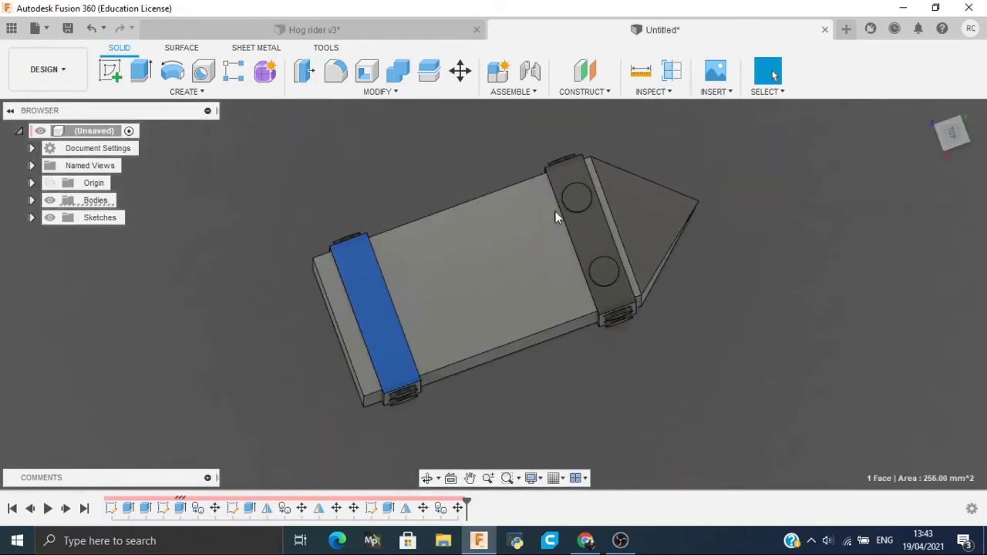
click(206, 275)
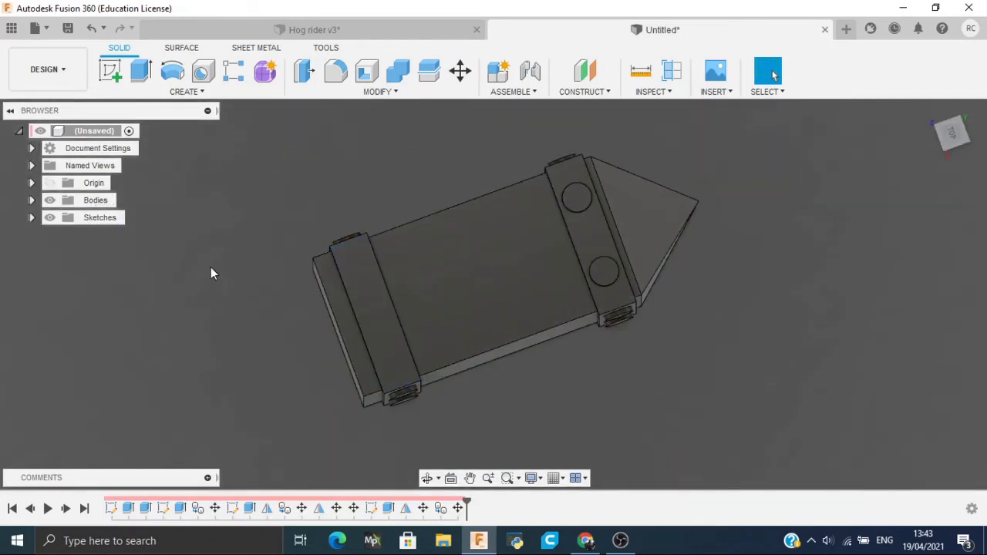
Copy the two underside studs of the flat-end band -33 mm along Z onto the band's top face
key(m)
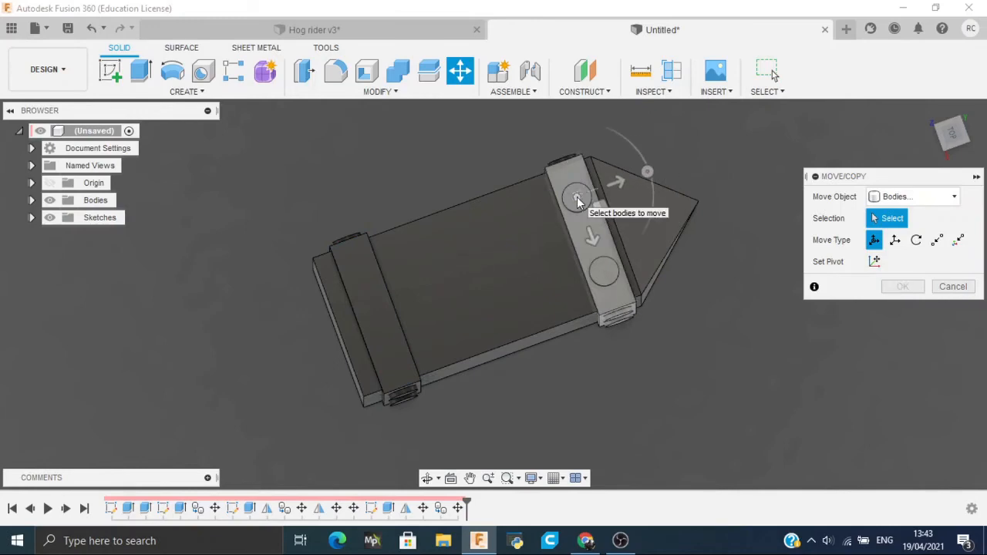
click(952, 133)
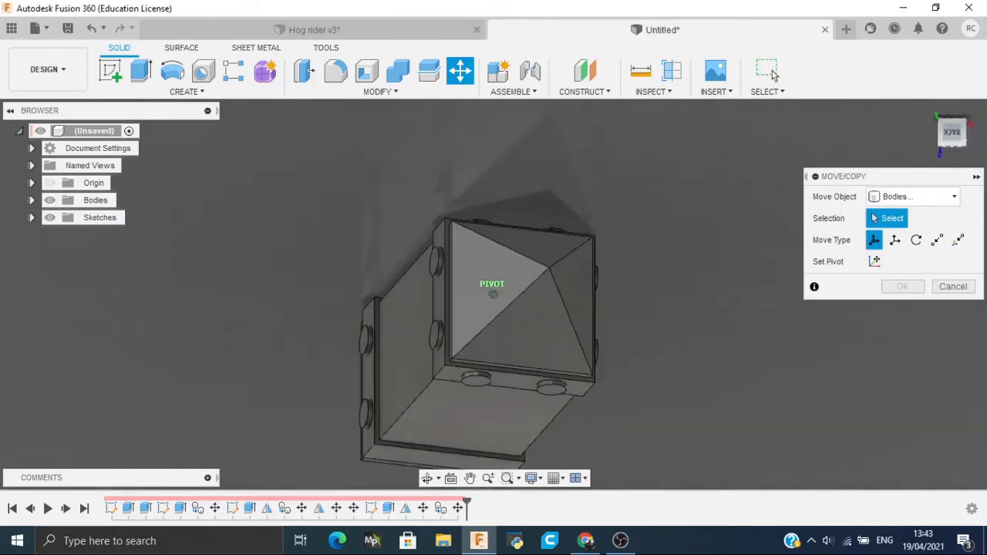
drag(951, 132, 930, 114)
click(928, 109)
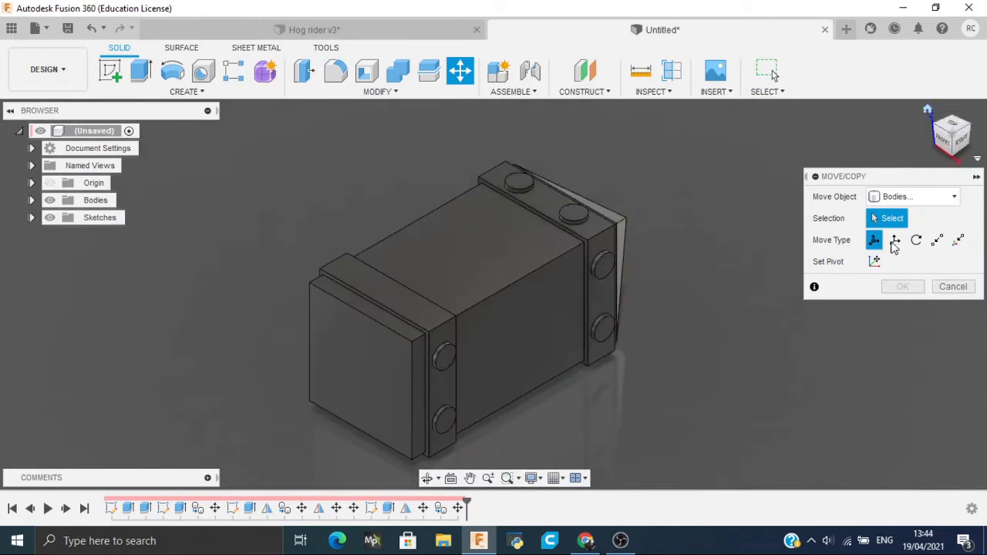
click(962, 147)
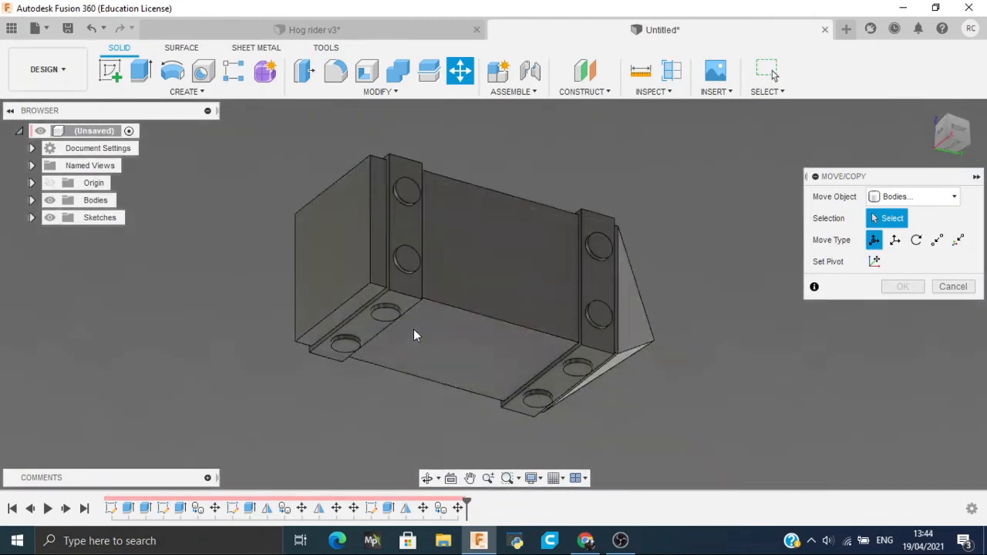
click(385, 316)
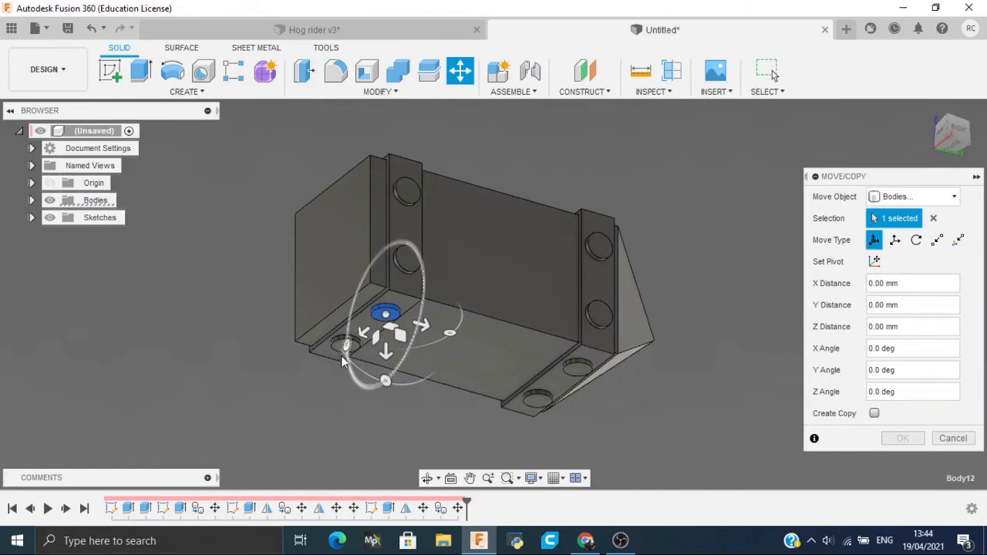
click(340, 348)
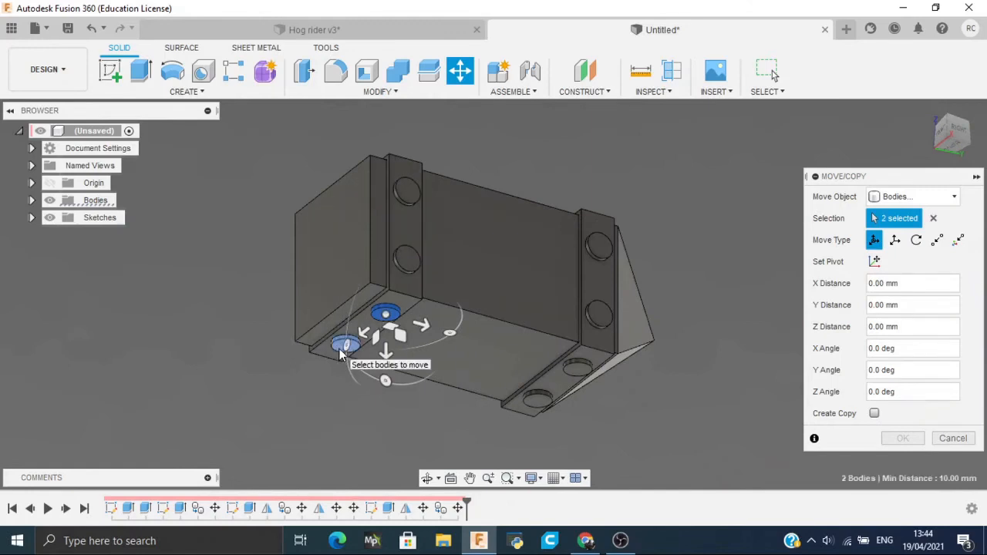
click(874, 413)
click(957, 135)
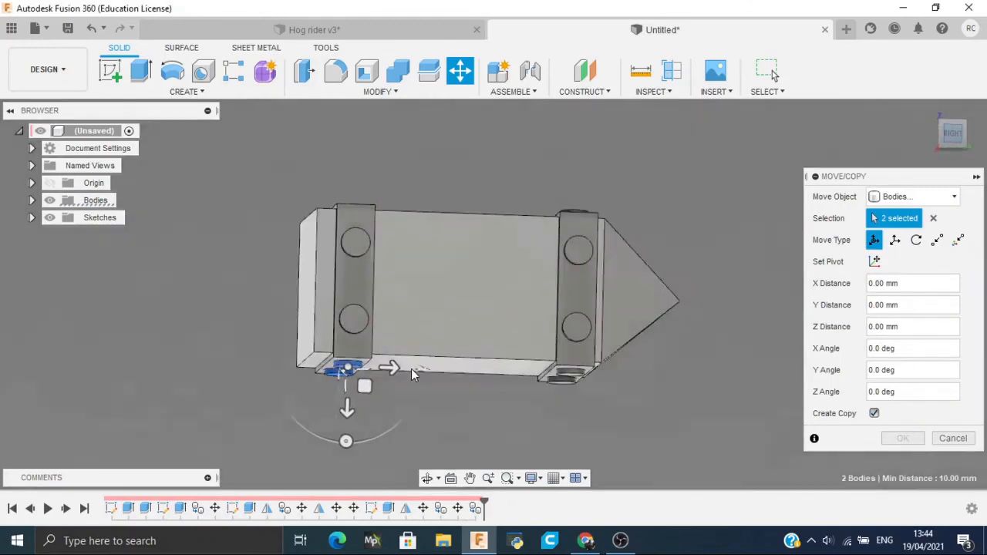
drag(344, 420, 345, 393)
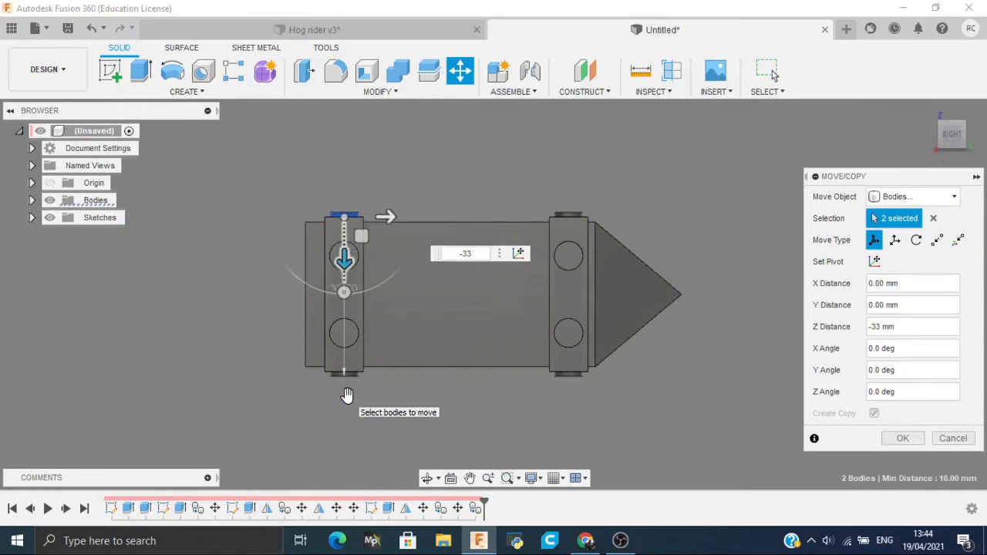
key(Return)
Following the rounded studs in the Hog rider v3 design, start a fillet on the outer edges of the eight studs on the top and one side
drag(950, 135, 891, 162)
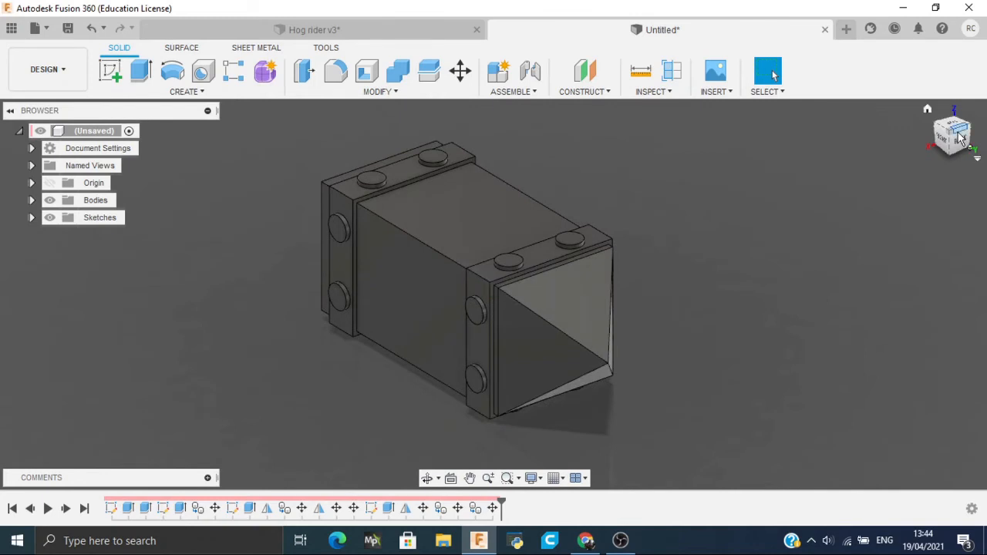
click(187, 31)
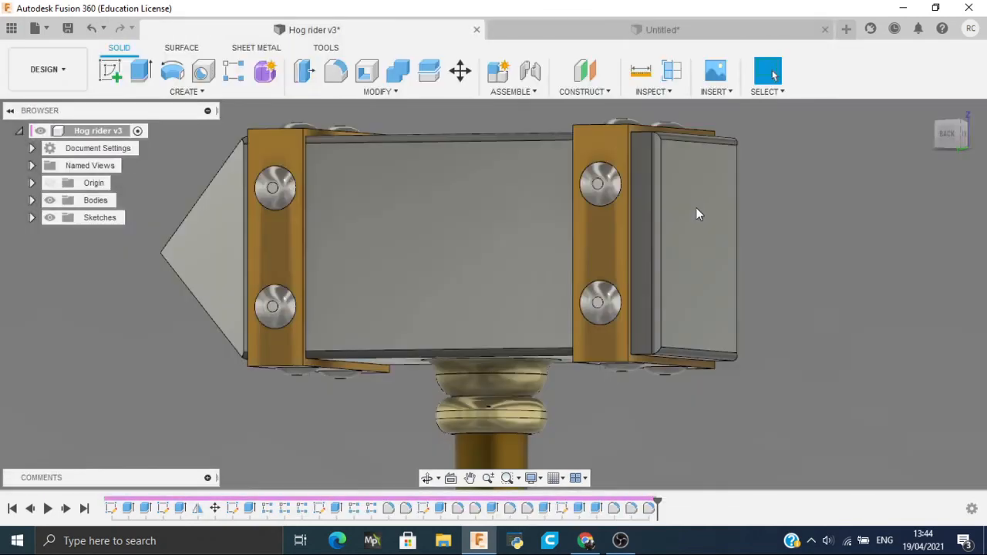
scroll(596, 301, up, 8)
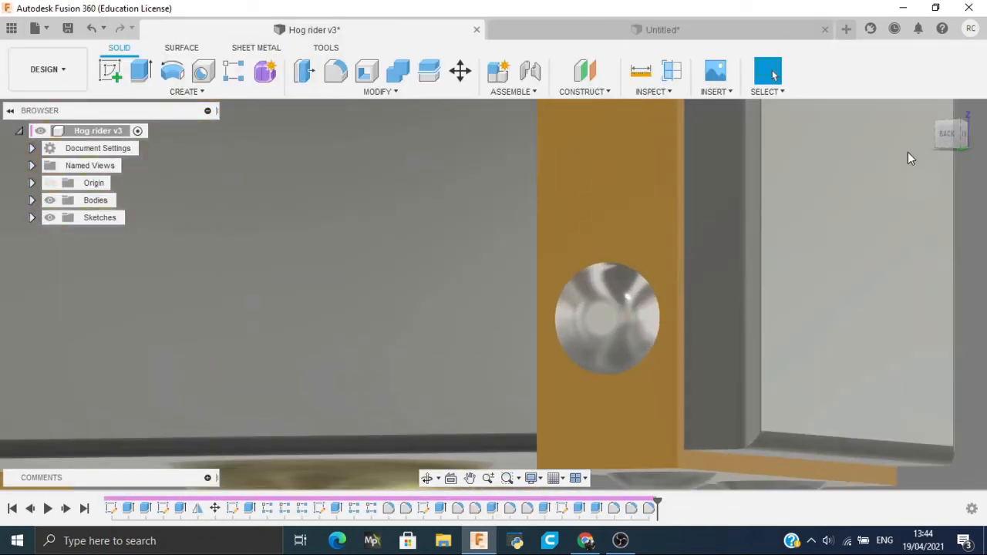
drag(949, 131, 943, 135)
shift+middle_drag(679, 254, 630, 234)
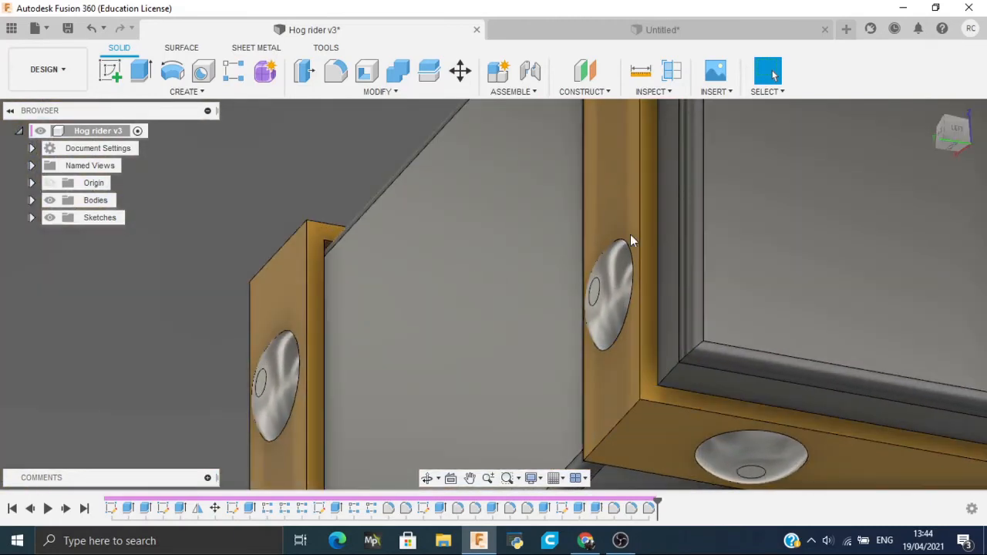
click(630, 23)
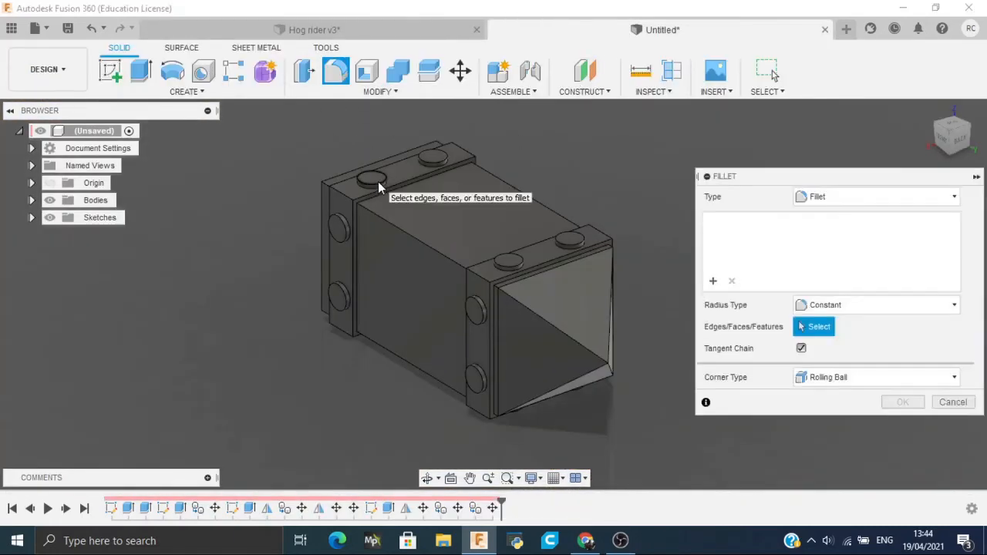
click(378, 181)
click(439, 163)
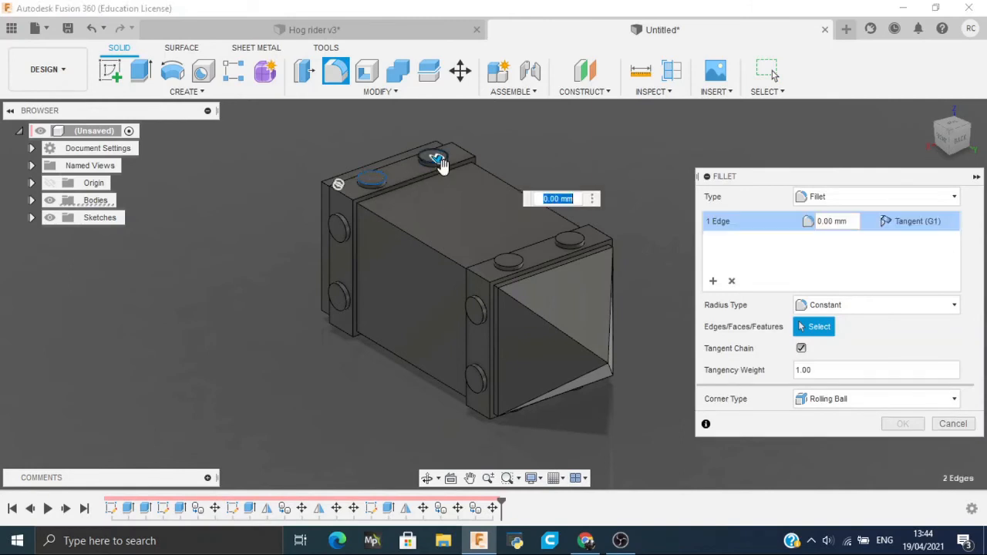
click(519, 263)
click(573, 245)
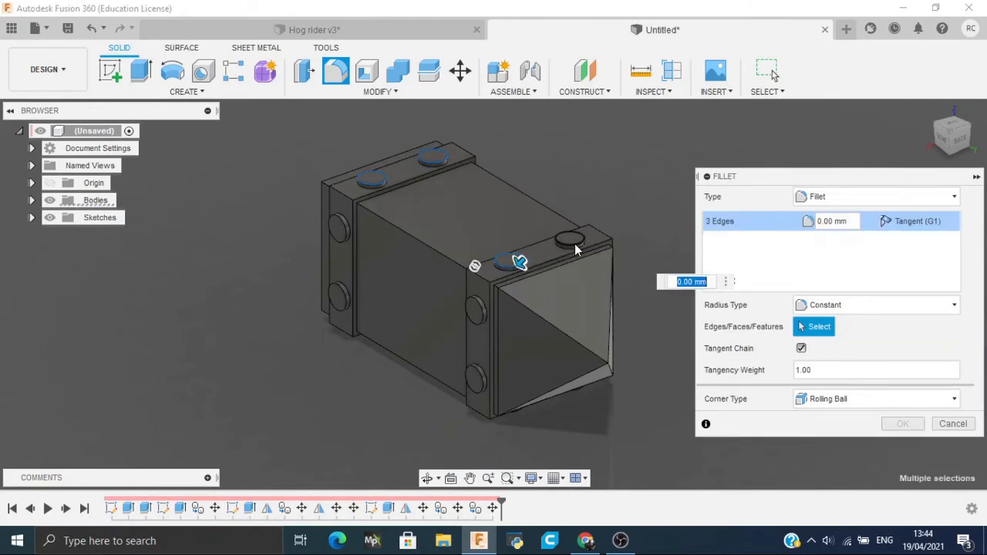
click(481, 316)
click(480, 376)
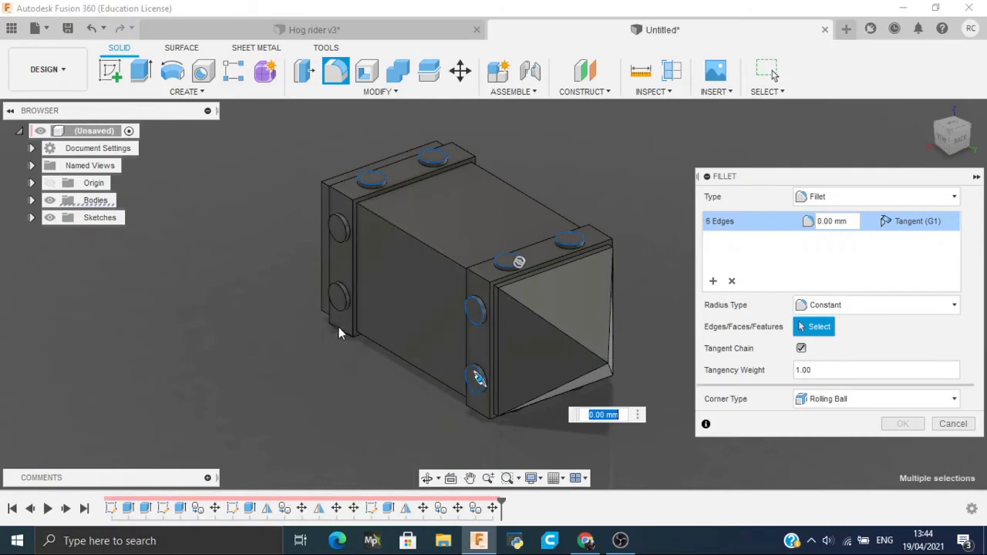
click(343, 307)
click(339, 229)
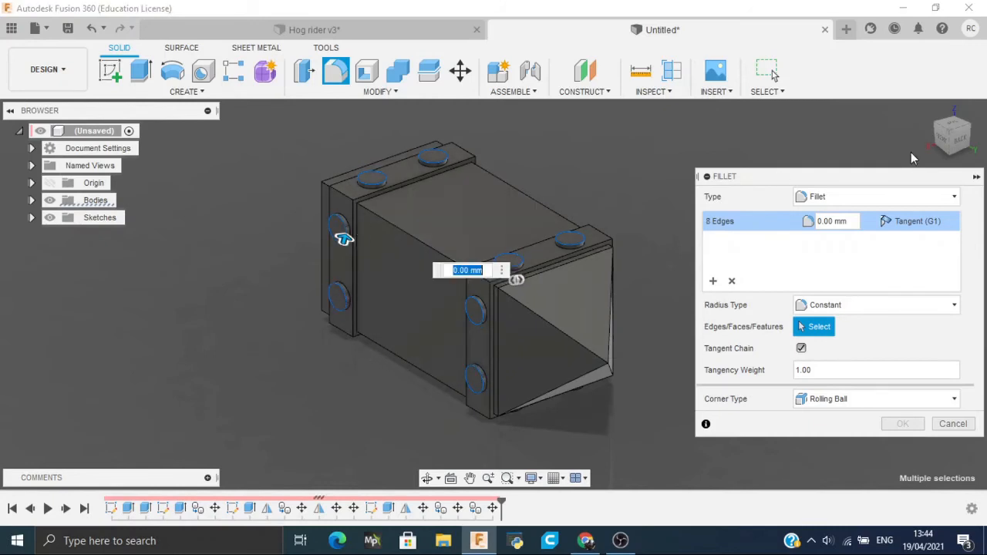
Add the outer edges of the eight studs on the opposite side and the underside to the fillet selection
click(955, 137)
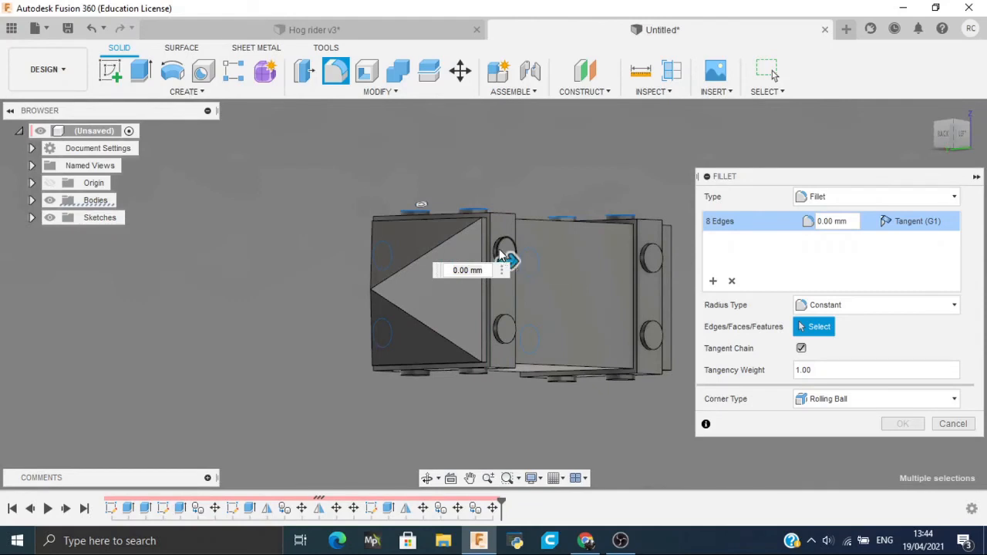
click(503, 258)
click(502, 346)
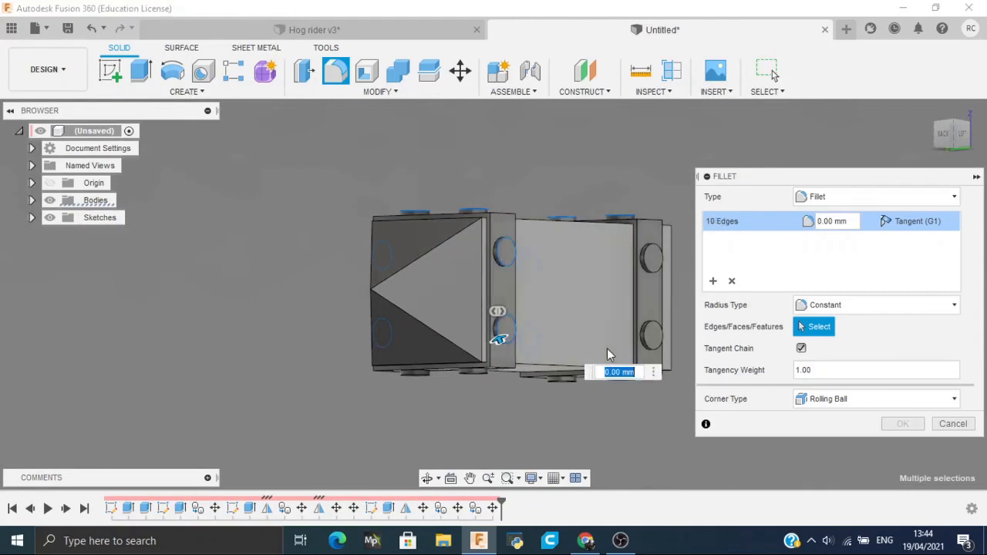
click(651, 340)
click(645, 269)
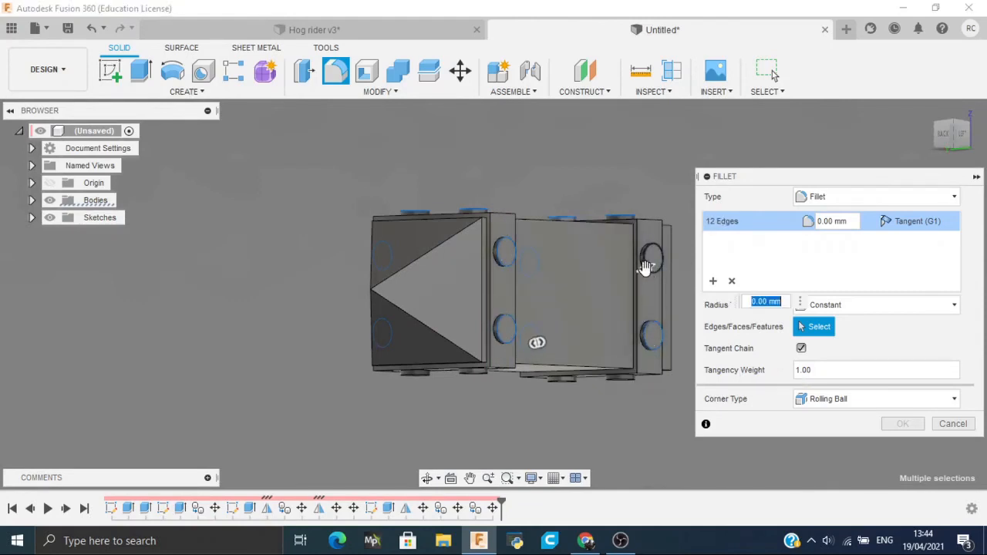
drag(957, 140, 932, 131)
click(466, 226)
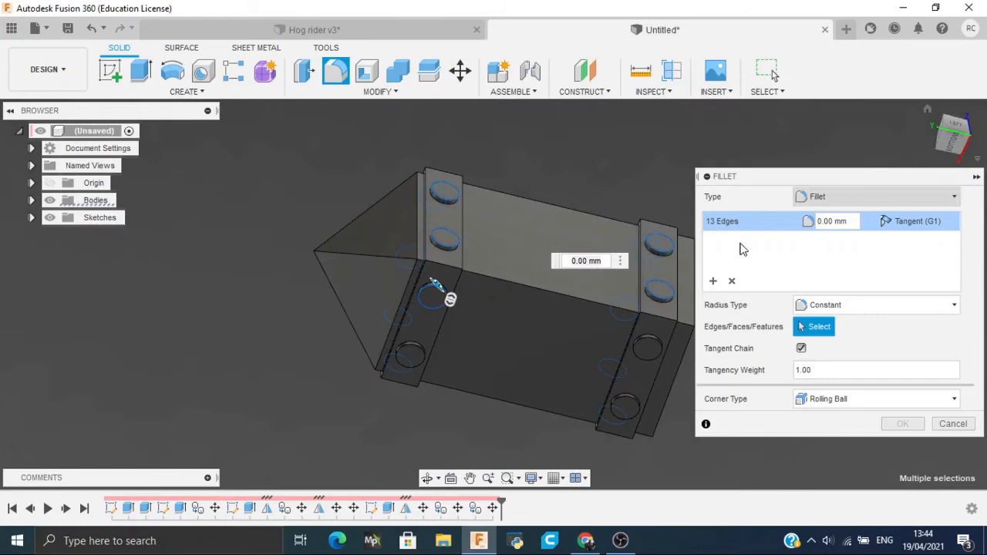
click(416, 353)
click(637, 405)
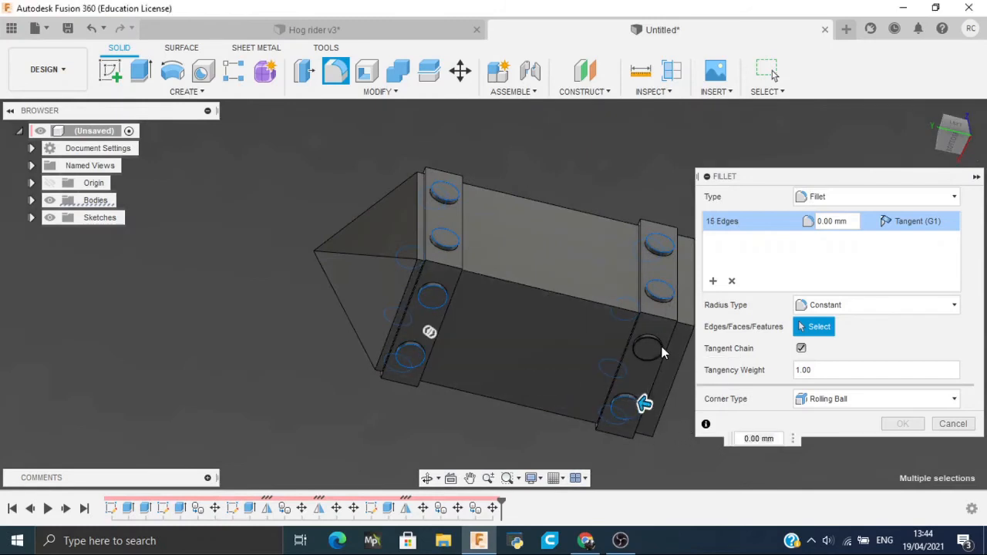
click(659, 352)
Set the fillet radius to 3 mm for all 16 stud edges and apply it
drag(935, 135, 913, 149)
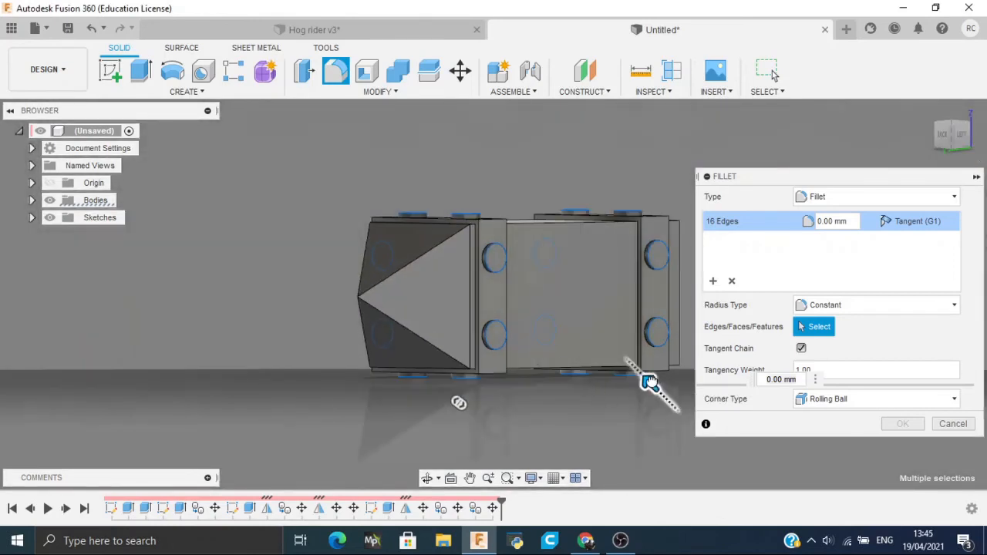
mouse_move(648, 379)
mouse_down()
mouse_move(637, 375)
mouse_move(646, 376)
mouse_up()
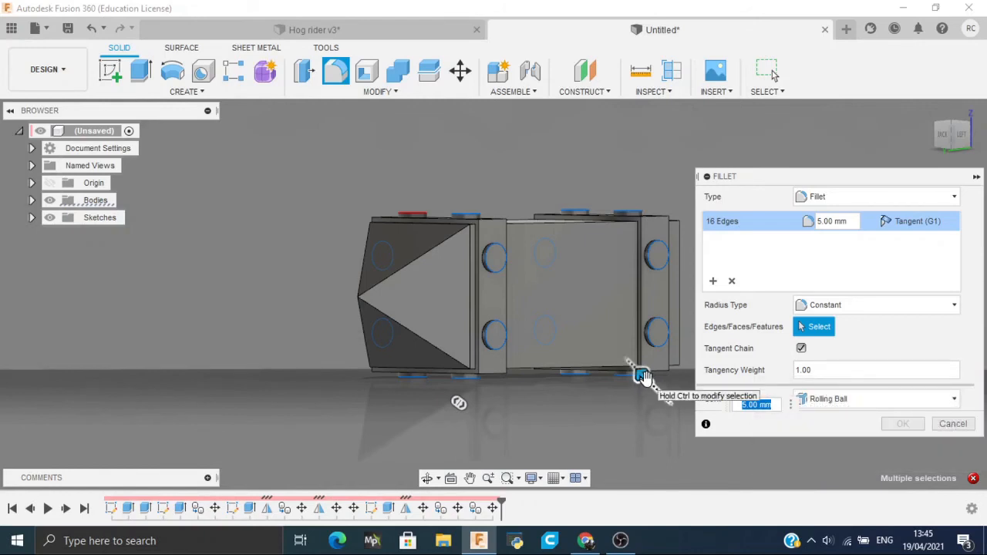
key(Return)
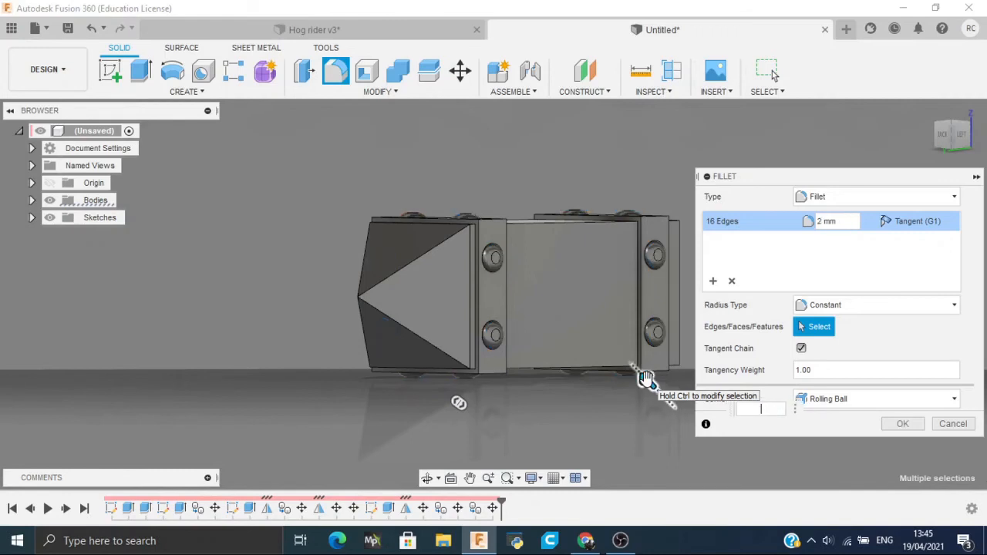
key(Return)
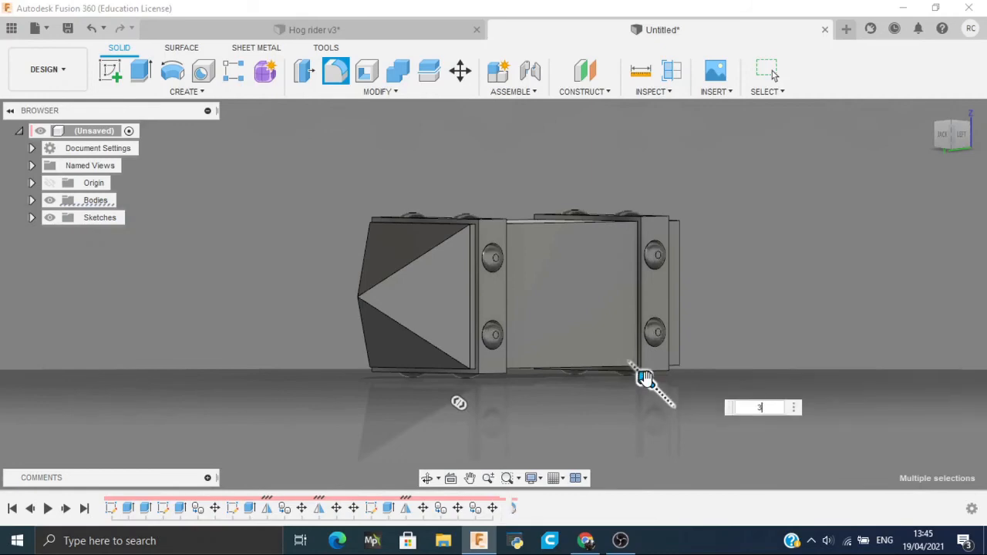
Examine the head block's edges, underside and handle collar in the Hog rider v3 reference design
mouse_move(951, 140)
mouse_down()
mouse_move(868, 101)
mouse_move(899, 105)
mouse_move(960, 143)
mouse_move(945, 154)
mouse_move(864, 124)
mouse_up()
click(312, 29)
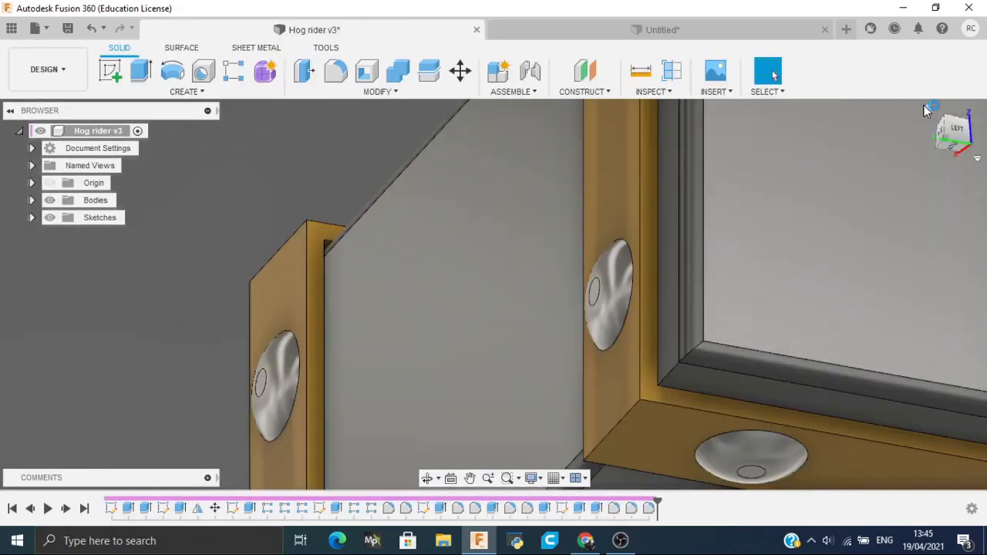
click(928, 108)
mouse_move(950, 138)
mouse_down()
mouse_move(887, 131)
mouse_move(802, 84)
mouse_move(693, 245)
mouse_up()
scroll(575, 254, up, 3)
scroll(473, 276, up, 2)
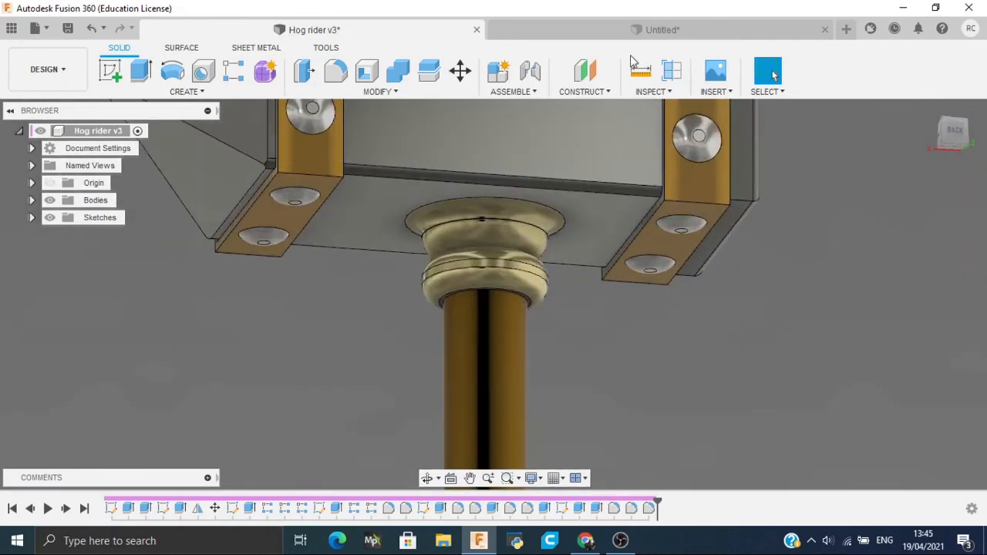
click(645, 31)
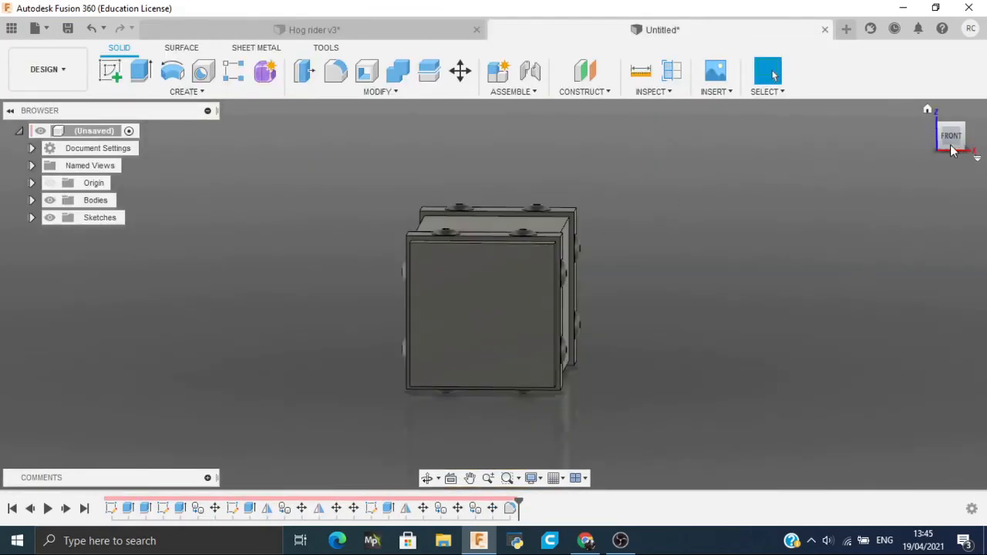
Start a fillet on the four outer edges of the hammer head's flat end face
drag(952, 148, 883, 169)
shift+middle_drag(336, 321, 333, 316)
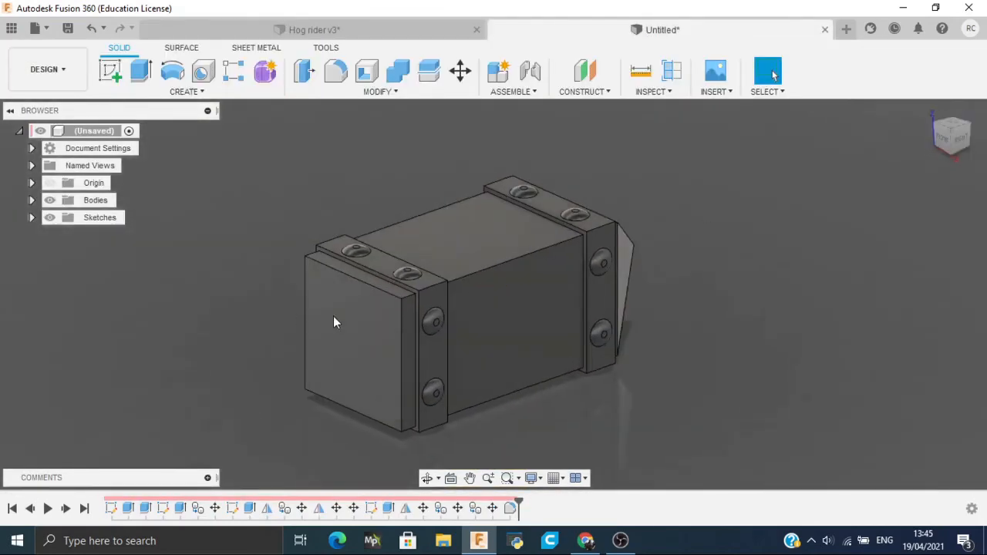
click(401, 343)
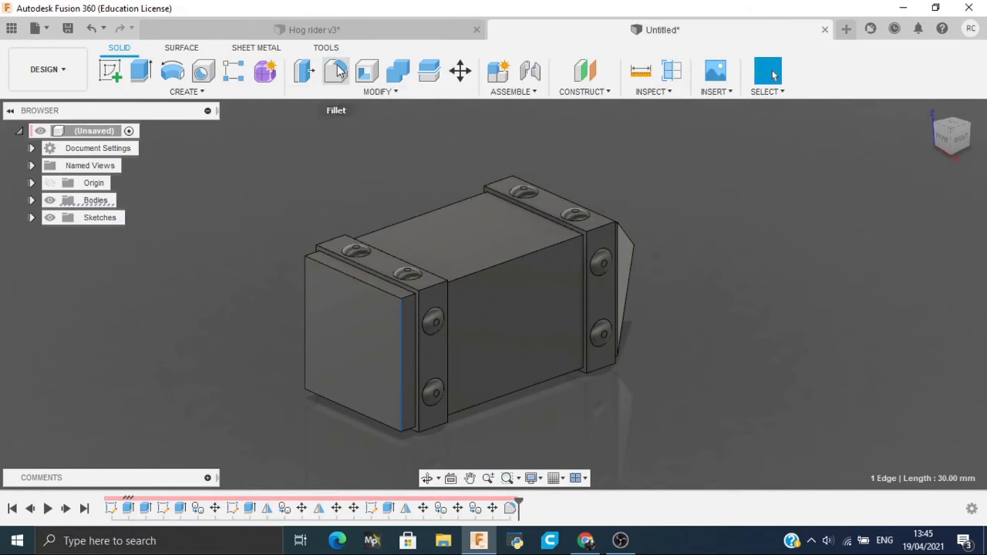
click(336, 71)
click(371, 285)
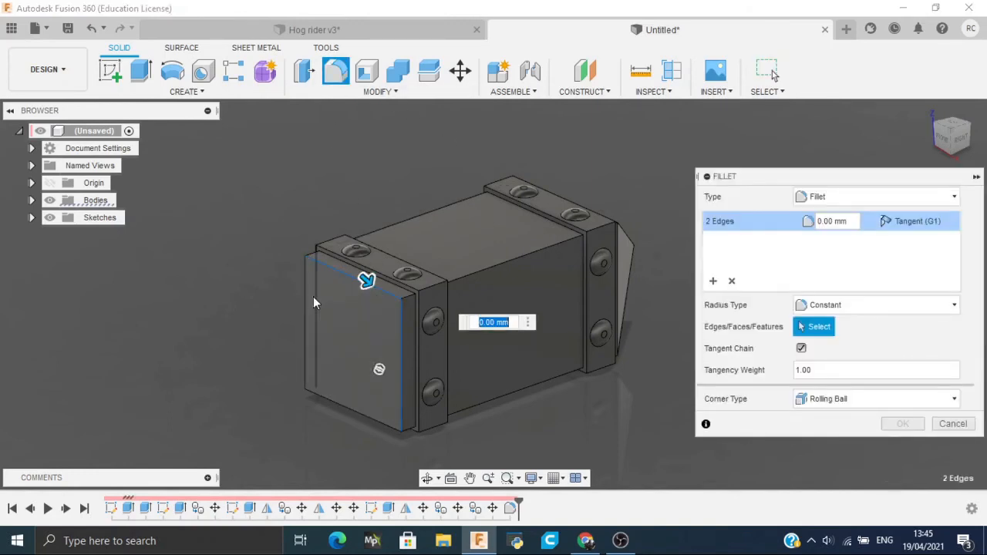
click(306, 301)
click(336, 401)
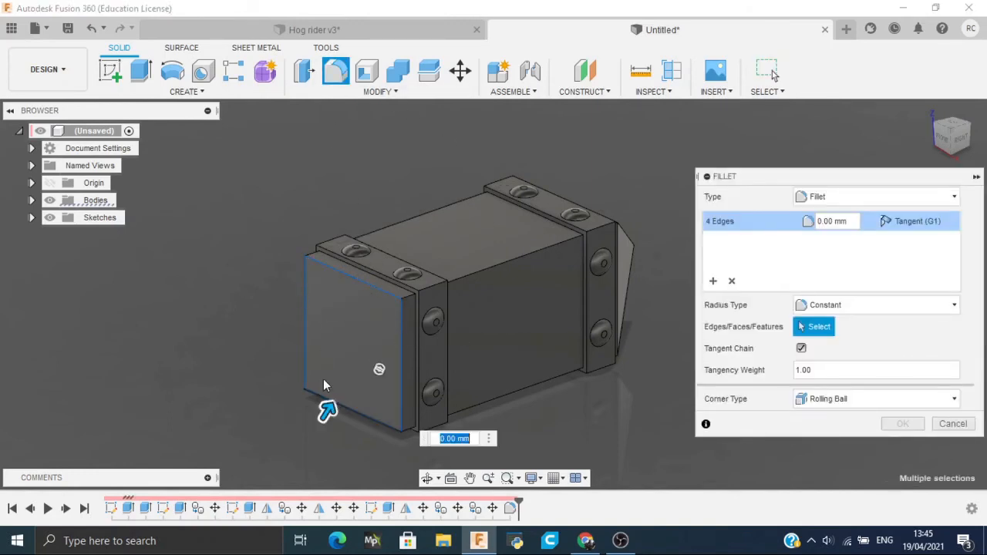
Set the fillet radius of the four end-face edges to 1.5 mm and apply it
text(1)
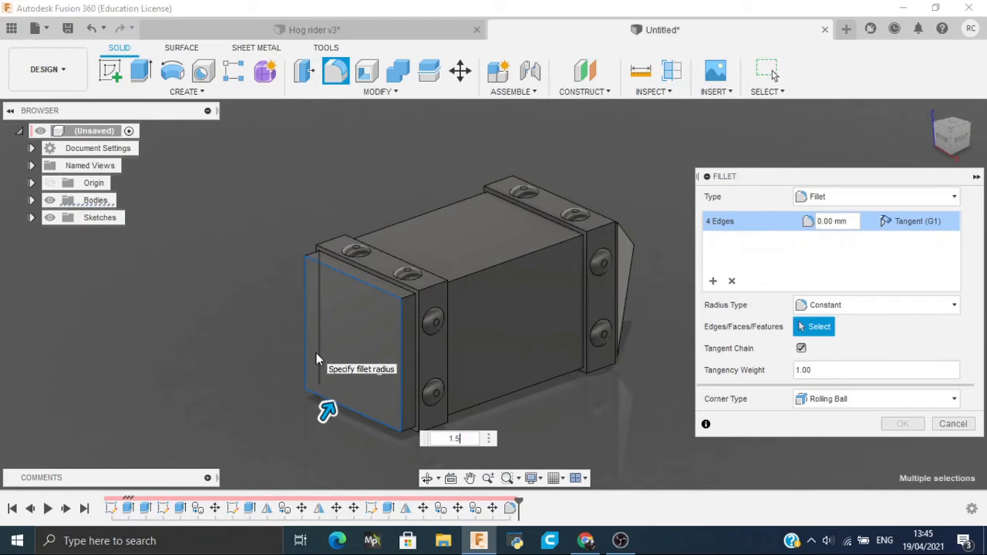
text(.5)
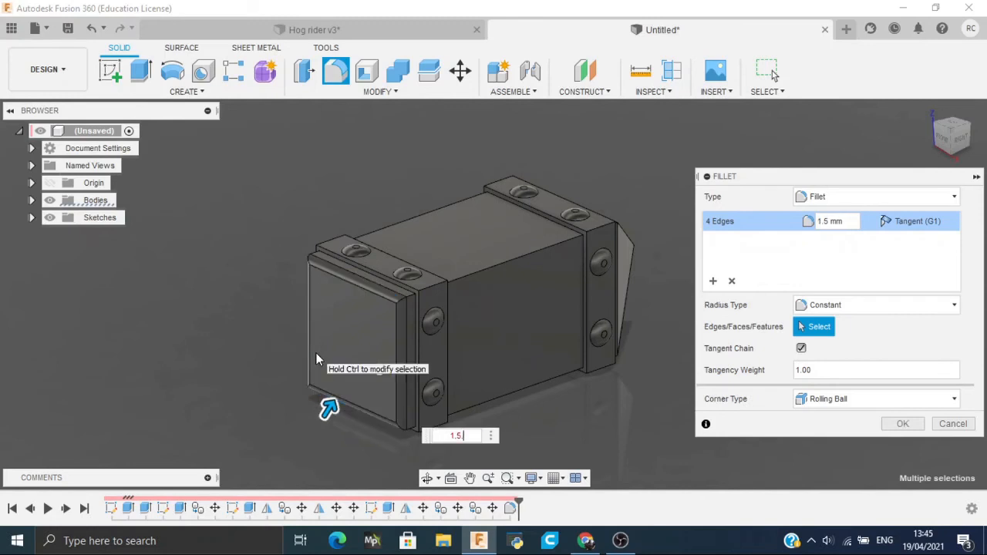
text(.)
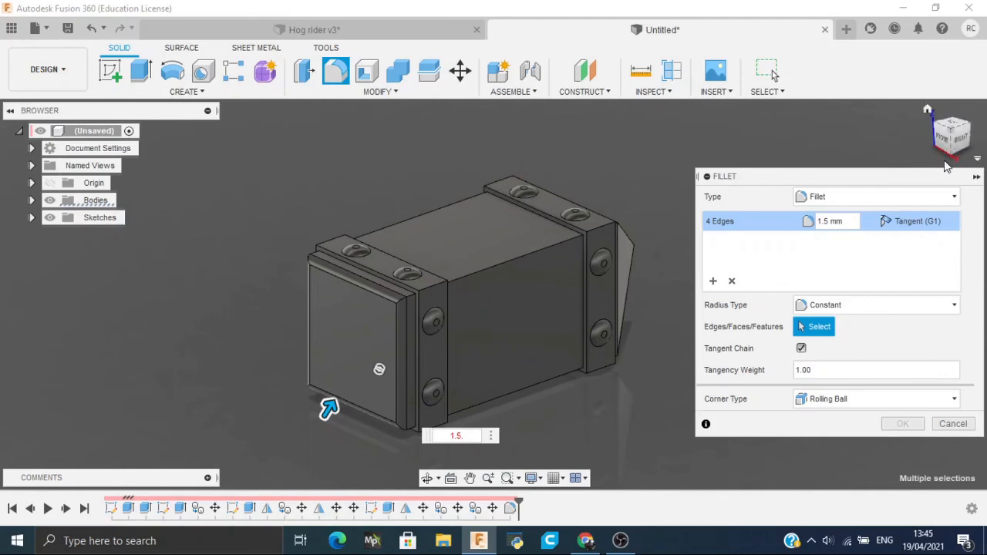
drag(959, 141, 958, 118)
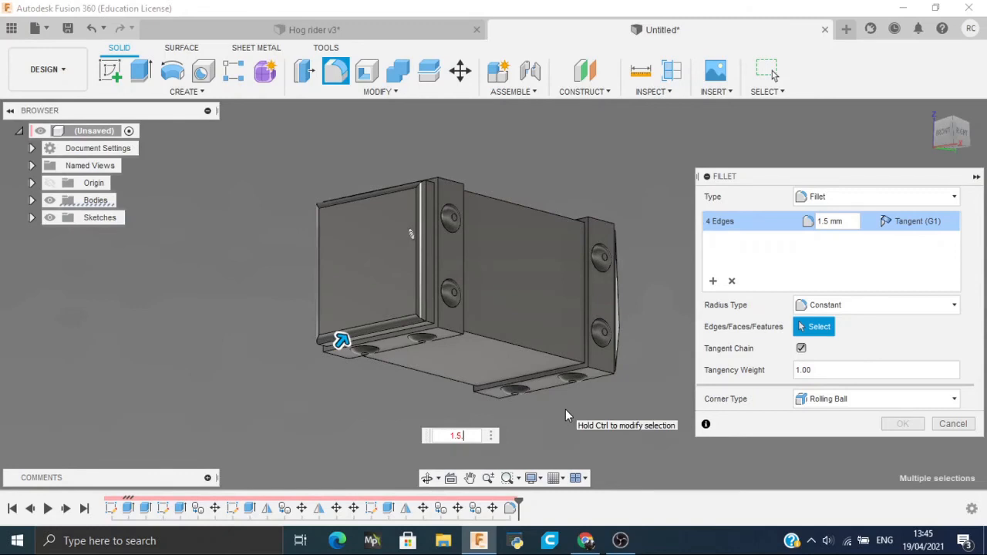
key(BackSpace)
key(Return)
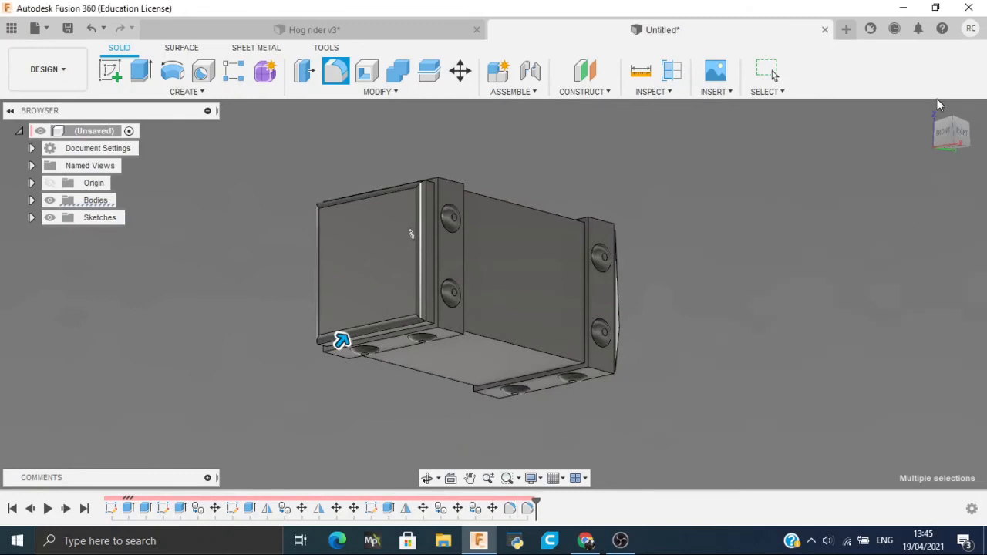
Sketch two concentric circles centred on the head block's underside, a 15 mm outer one and an inner one about 10 mm in diameter
drag(947, 133, 934, 104)
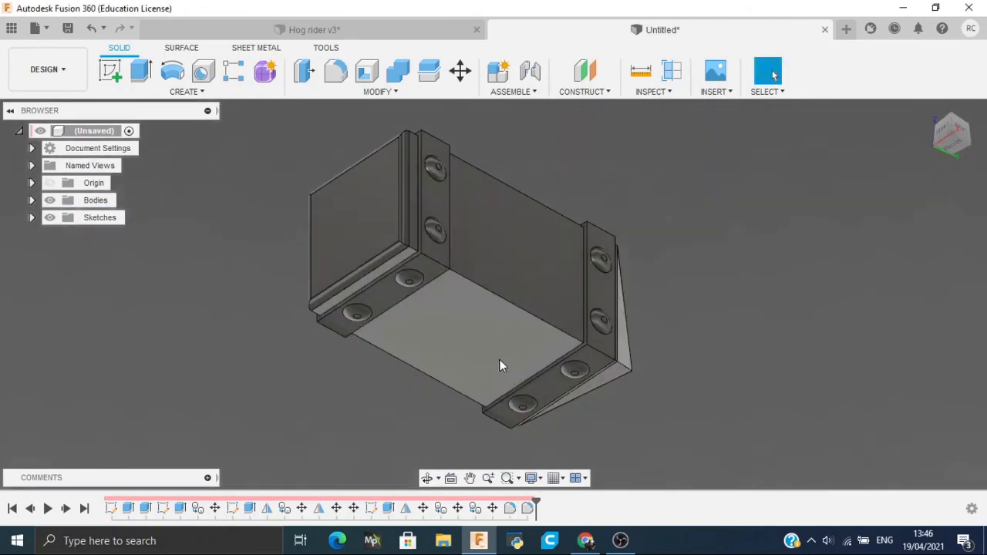
click(490, 346)
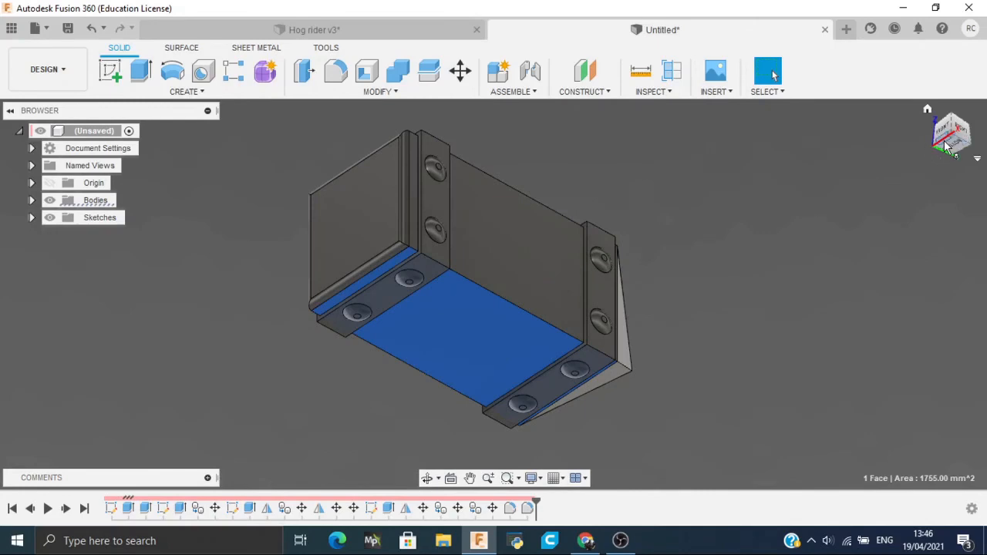
key(c)
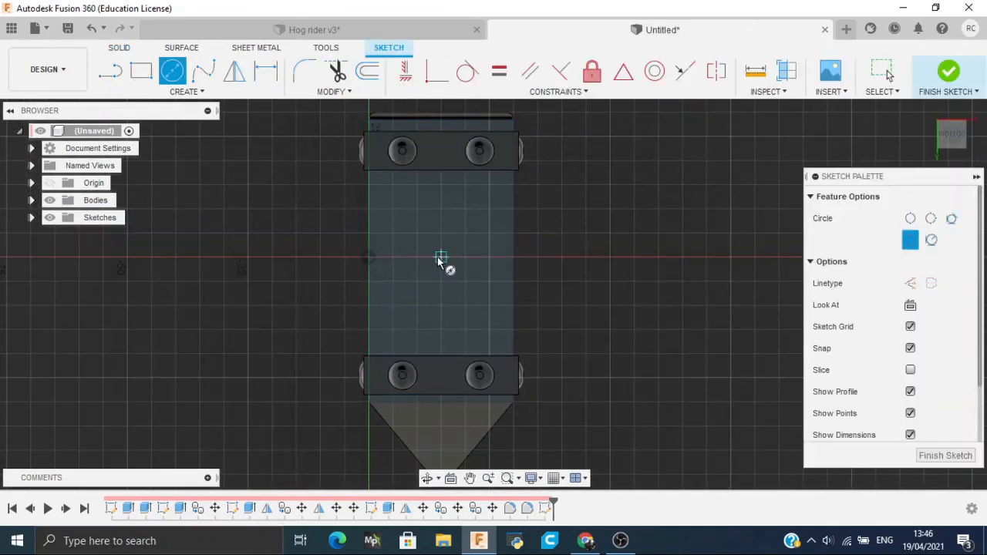
click(441, 259)
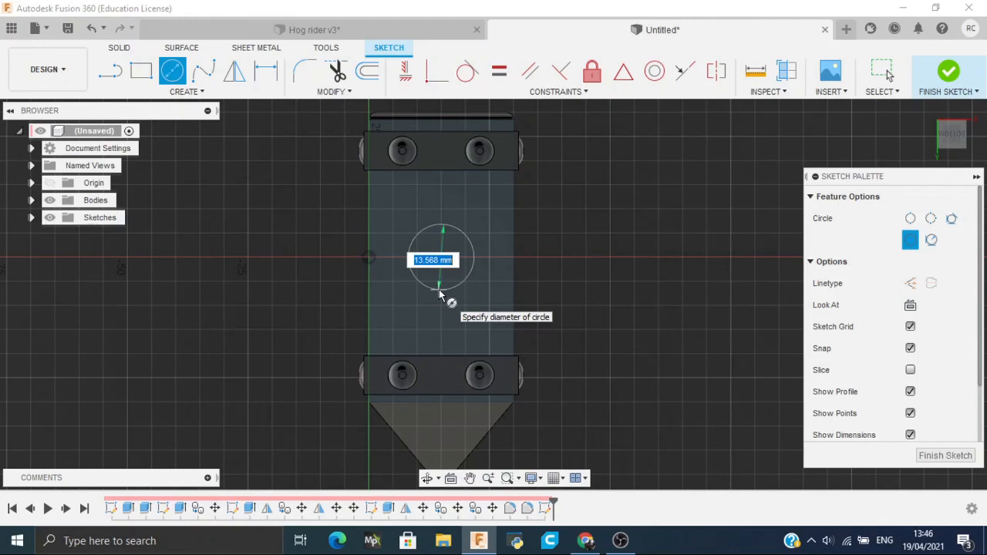
key(Return)
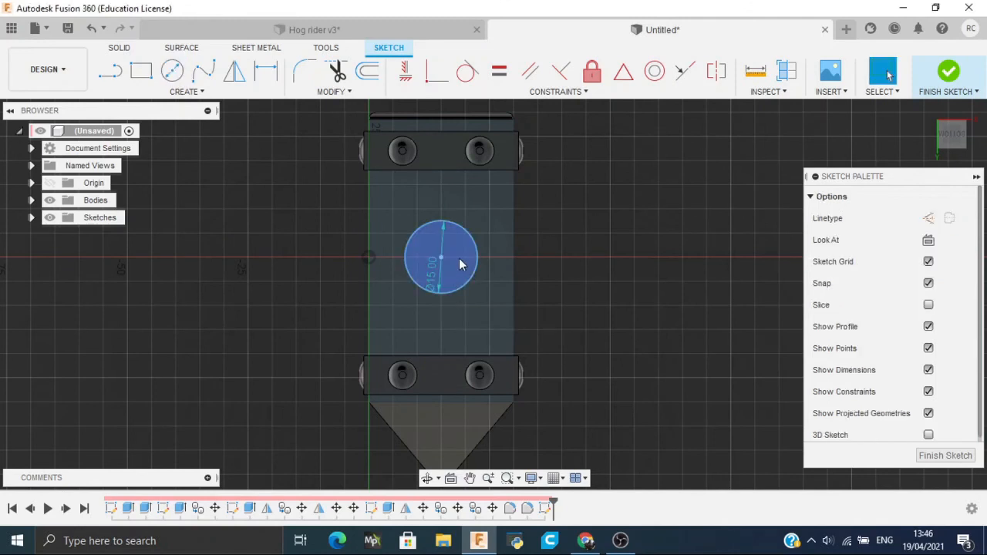
click(441, 258)
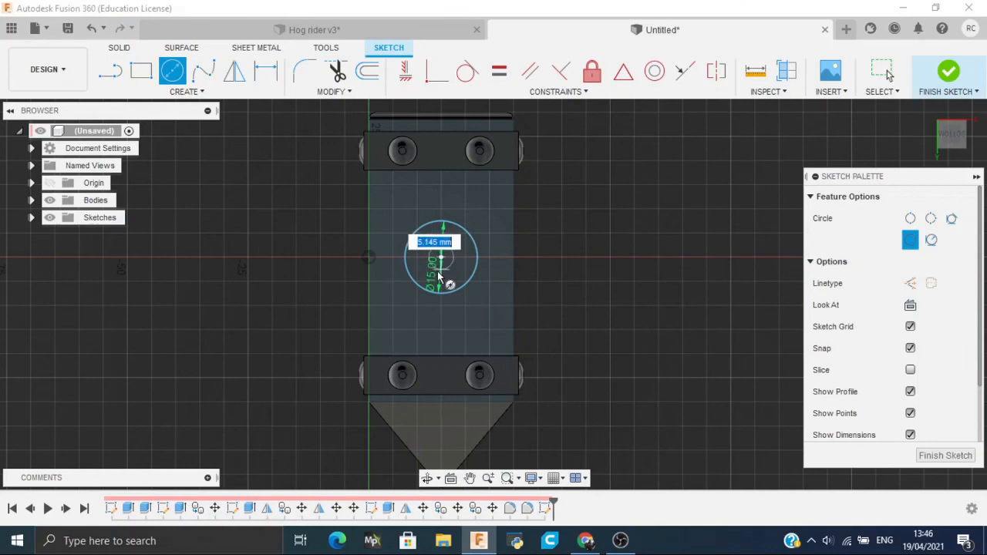
click(438, 279)
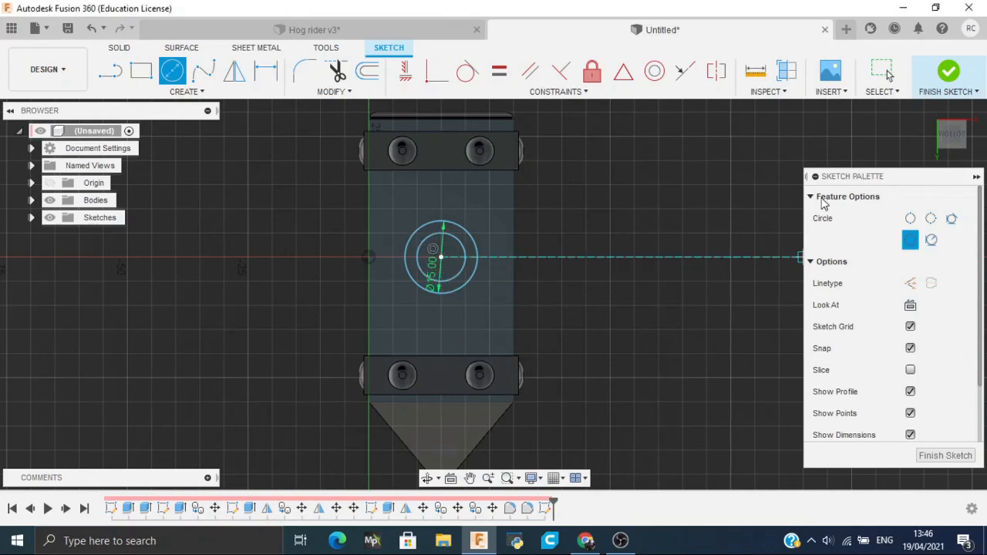
Extrude the ring between the two circles 5 mm outward from the underside, joined to the head block
key(e)
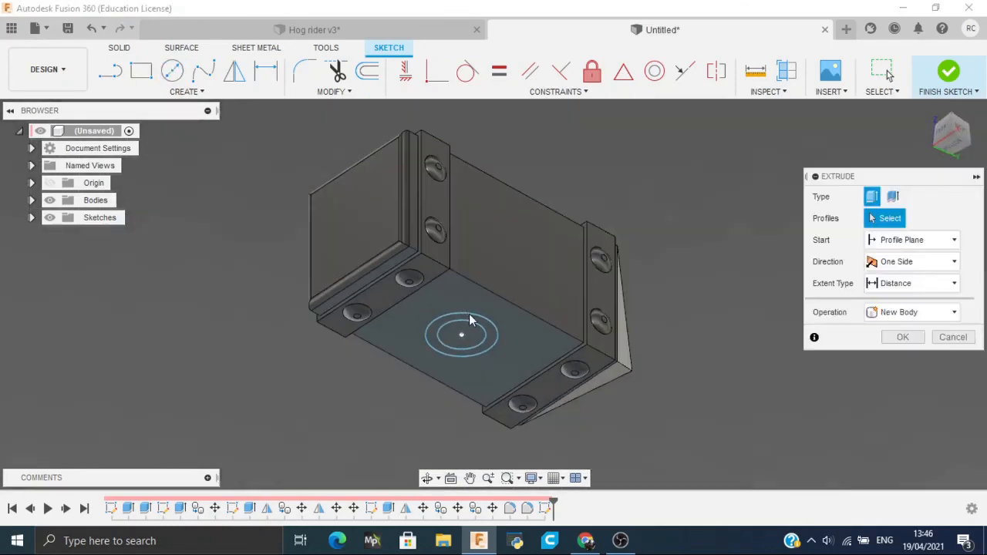
click(477, 331)
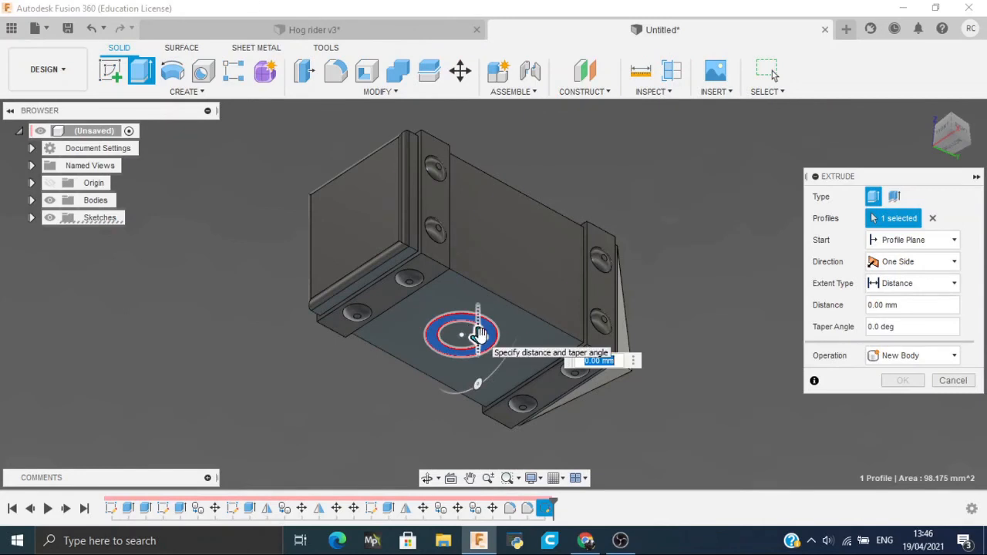
text(5)
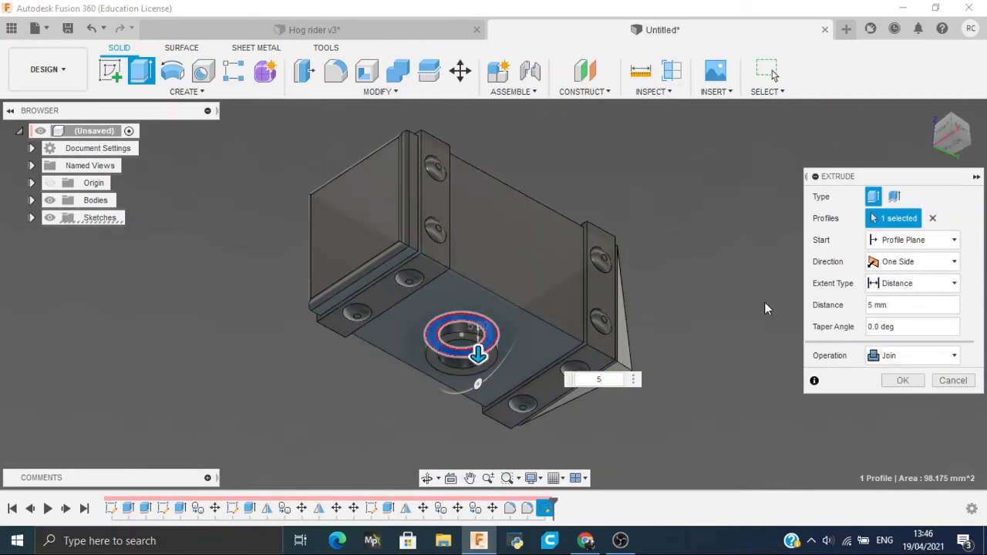
key(Return)
Start a fillet on the outer edge where the collar meets the underside, with a 3 mm radius
key(f)
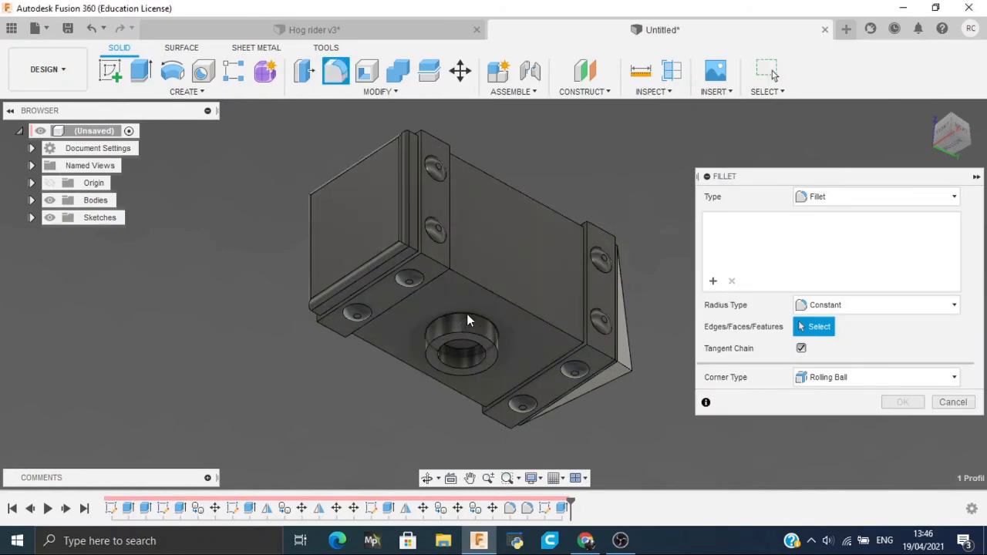
click(466, 314)
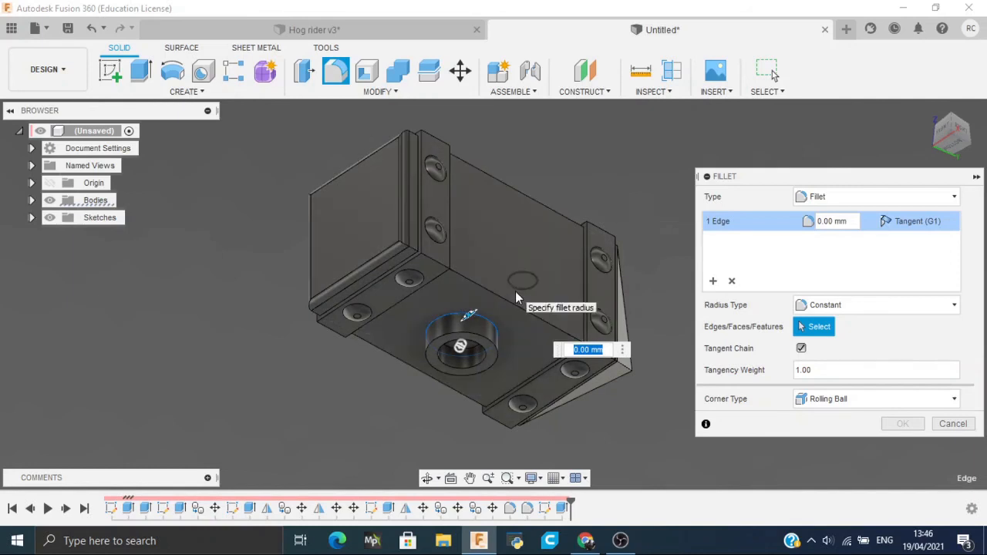
text(3)
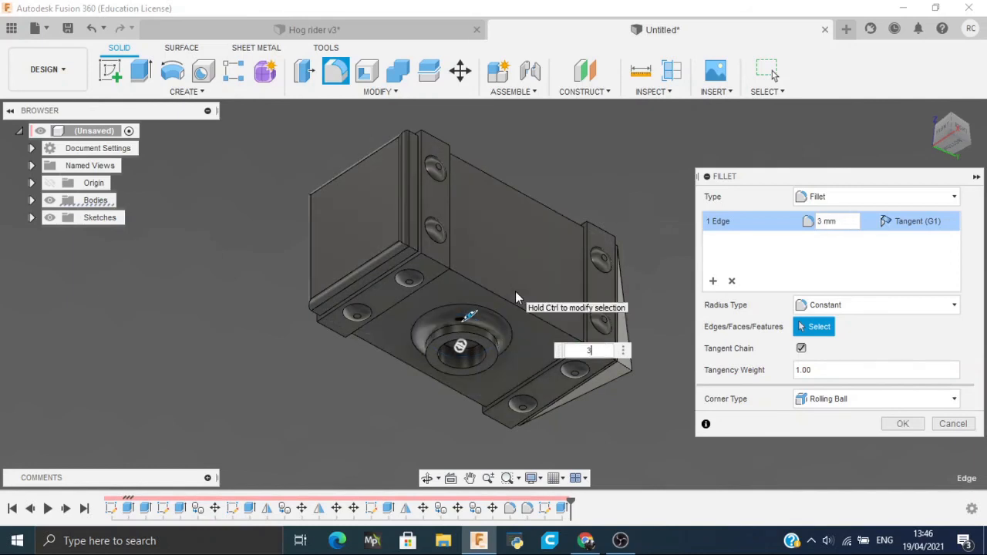
Try radii of 2, 5, 4 and 6 mm for the collar's base fillet
key(BackSpace)
text(2)
key(BackSpace)
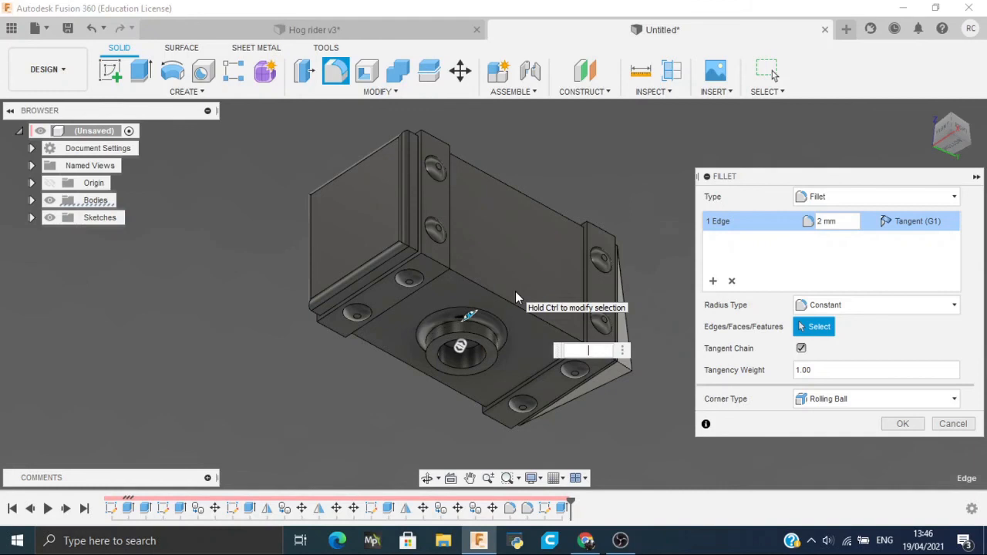
text(5)
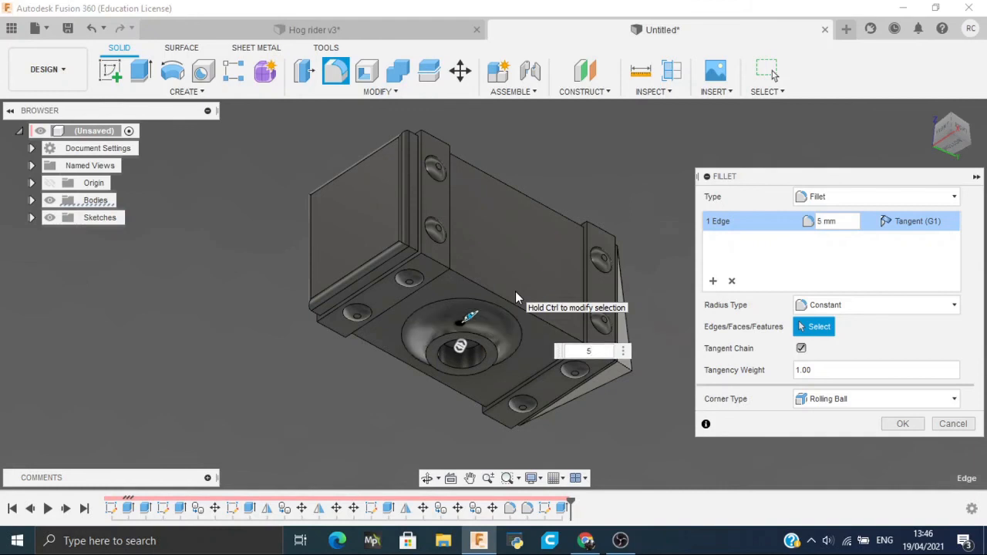
key(BackSpace)
text(4)
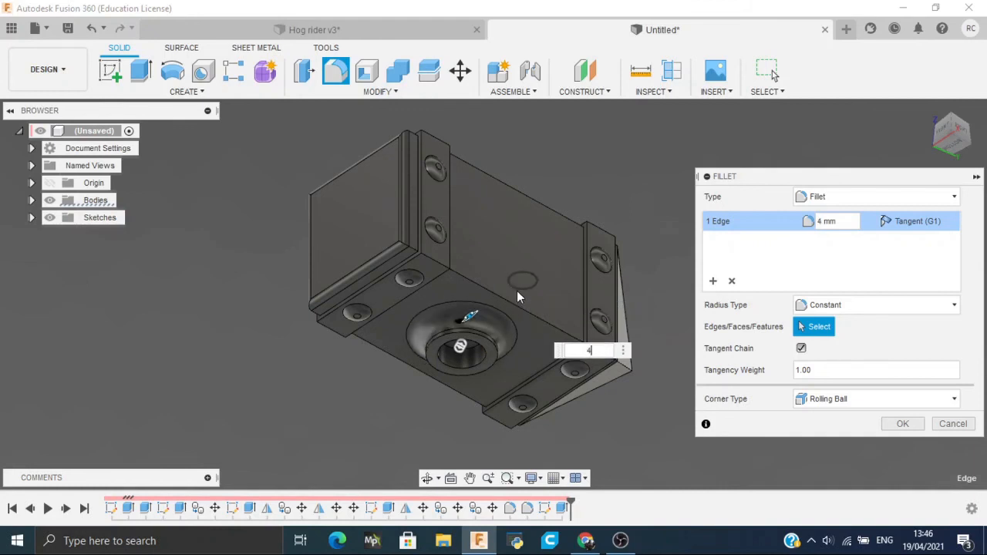
key(BackSpace)
text(6)
key(BackSpace)
Set the collar's base fillet radius to 3.5 mm, apply it and inspect the head from above and below
text(3.5)
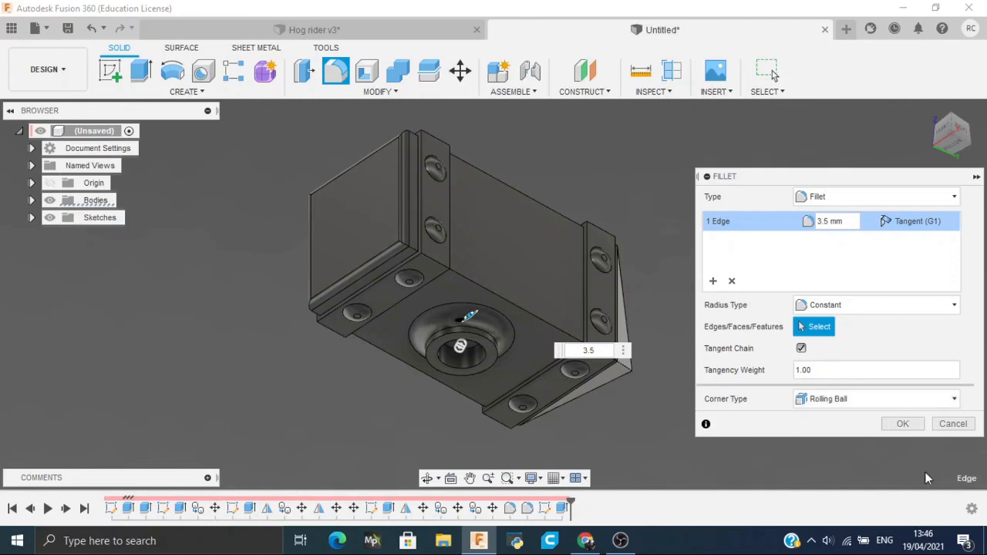
click(904, 425)
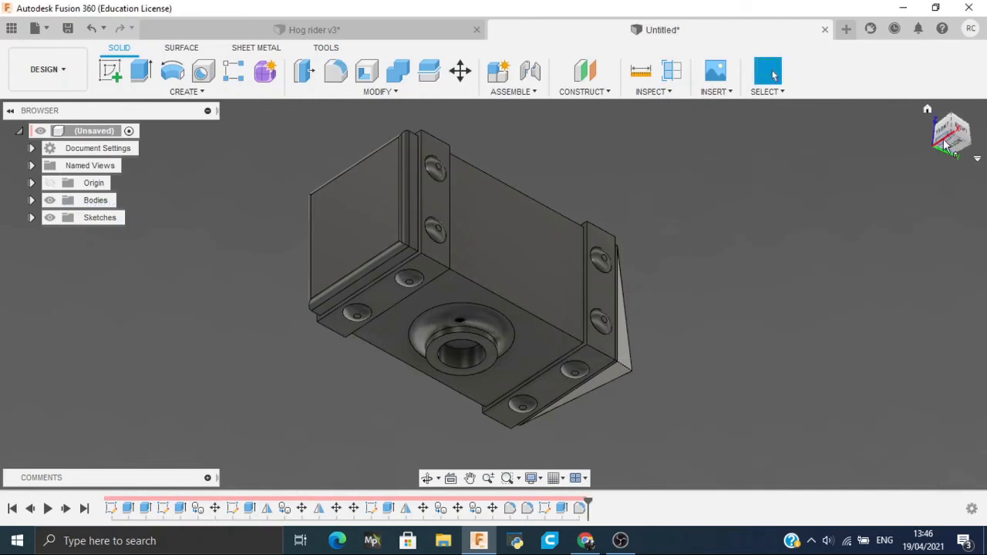
click(928, 109)
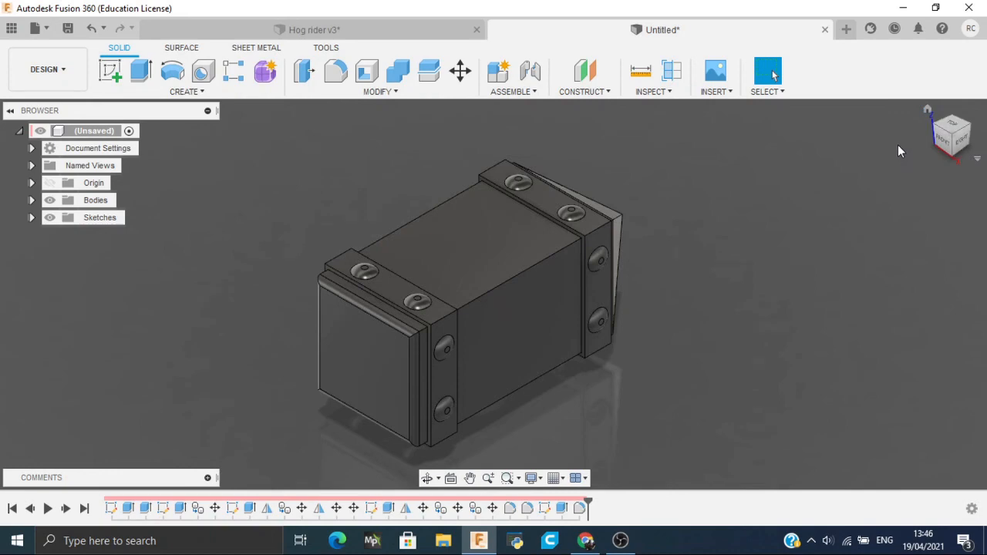
drag(951, 140, 918, 93)
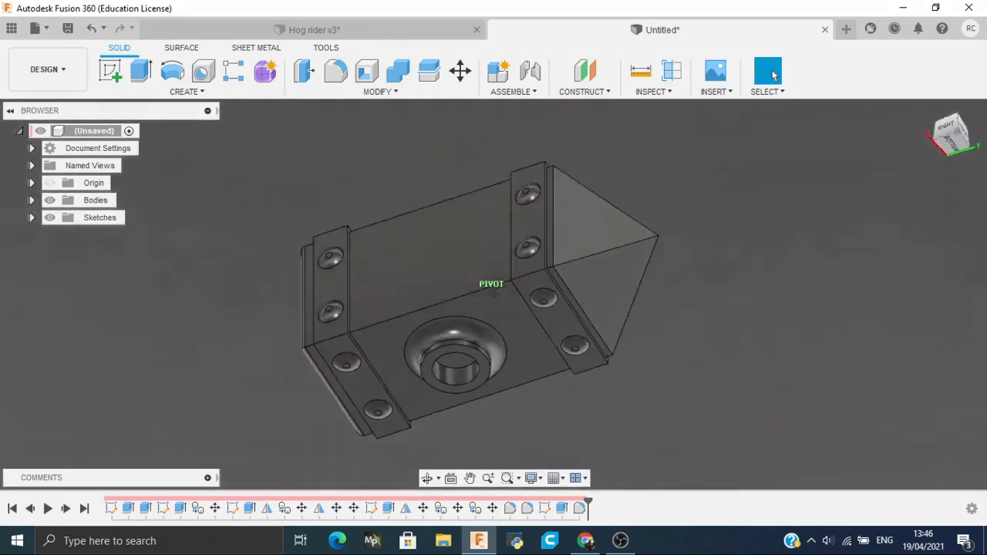